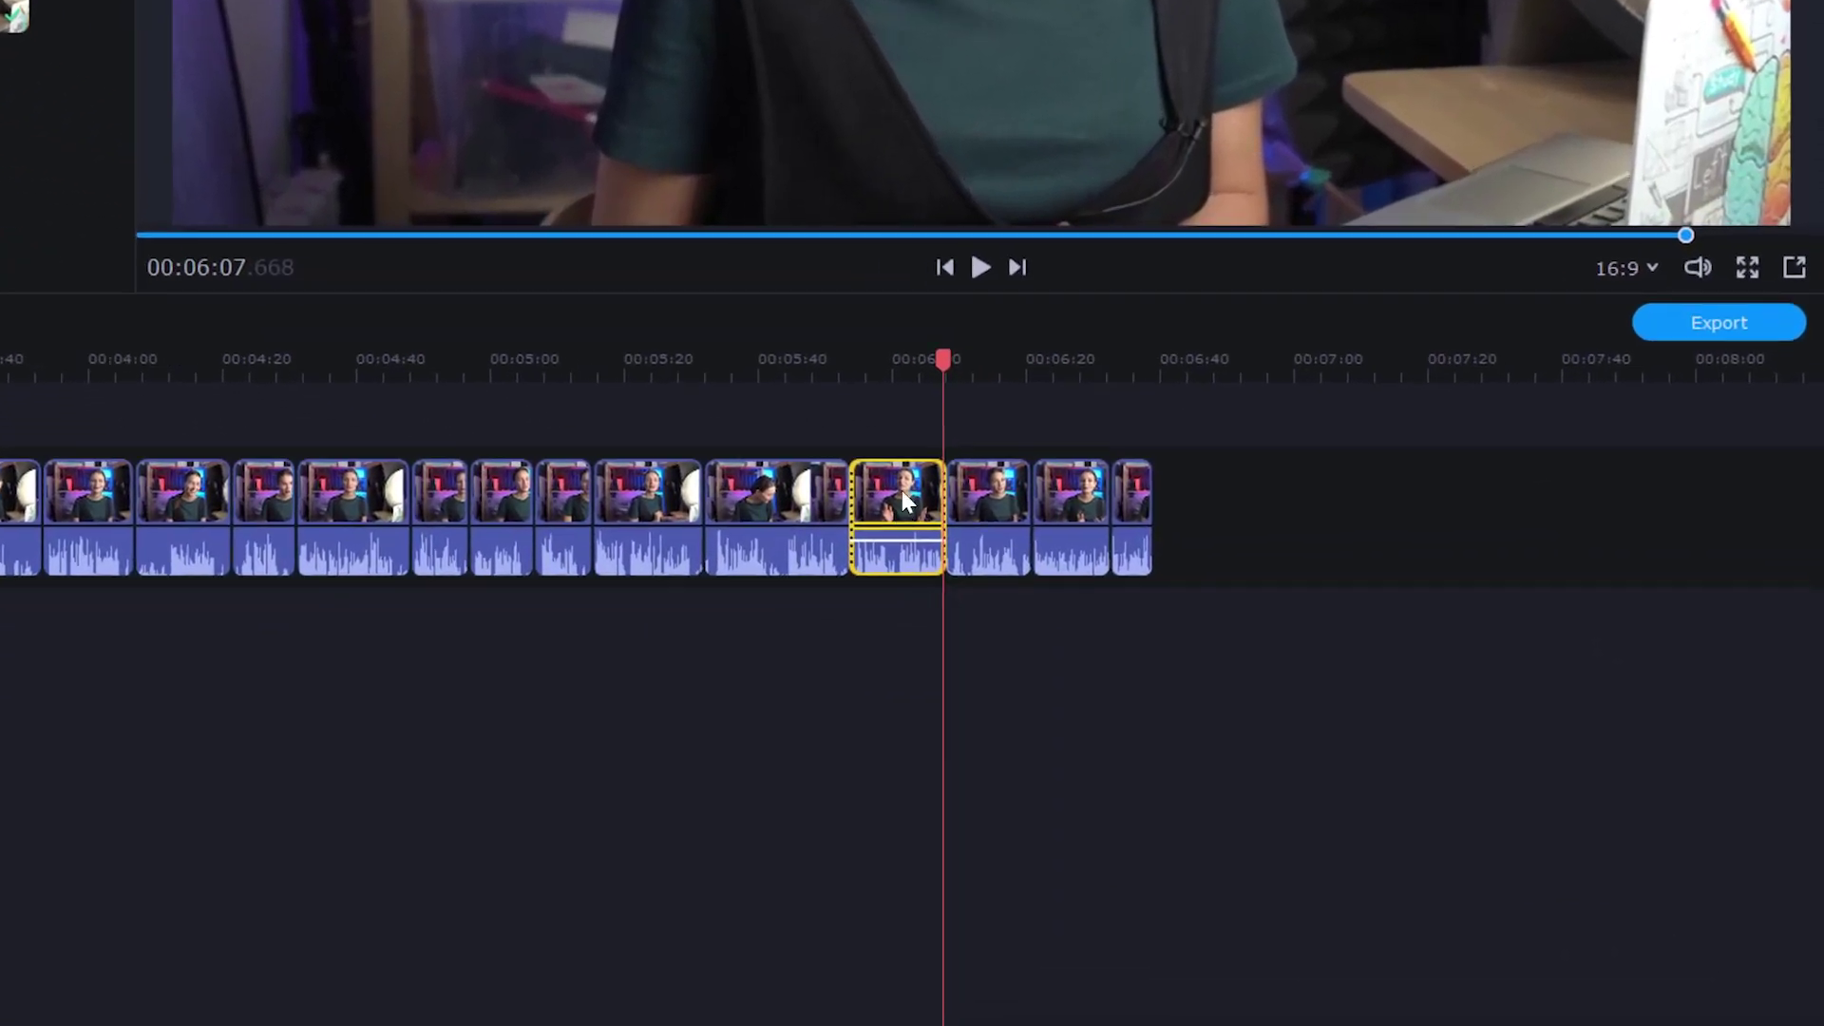
Step: Insert a freeze frame of the chosen moment at 6:07
{"action": "right_click", "coordinate": [1332, 655]}
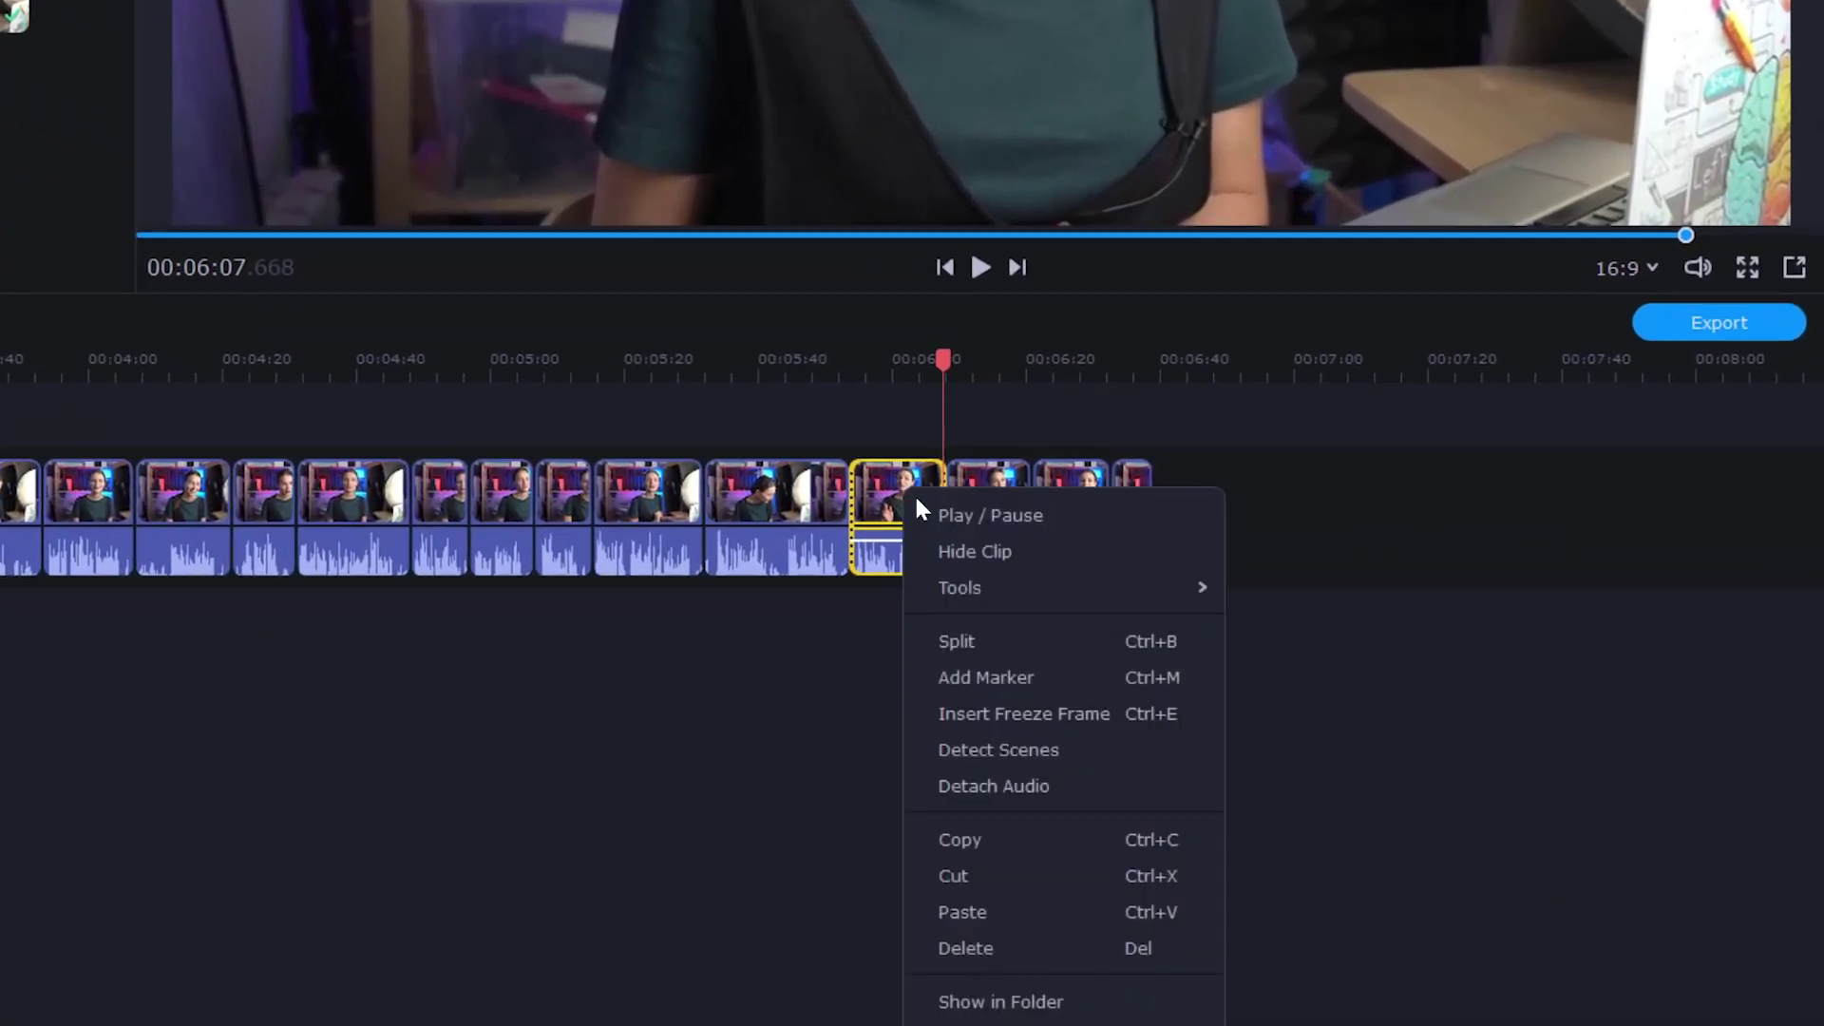
{"action": "left_click", "coordinate": [990, 710]}
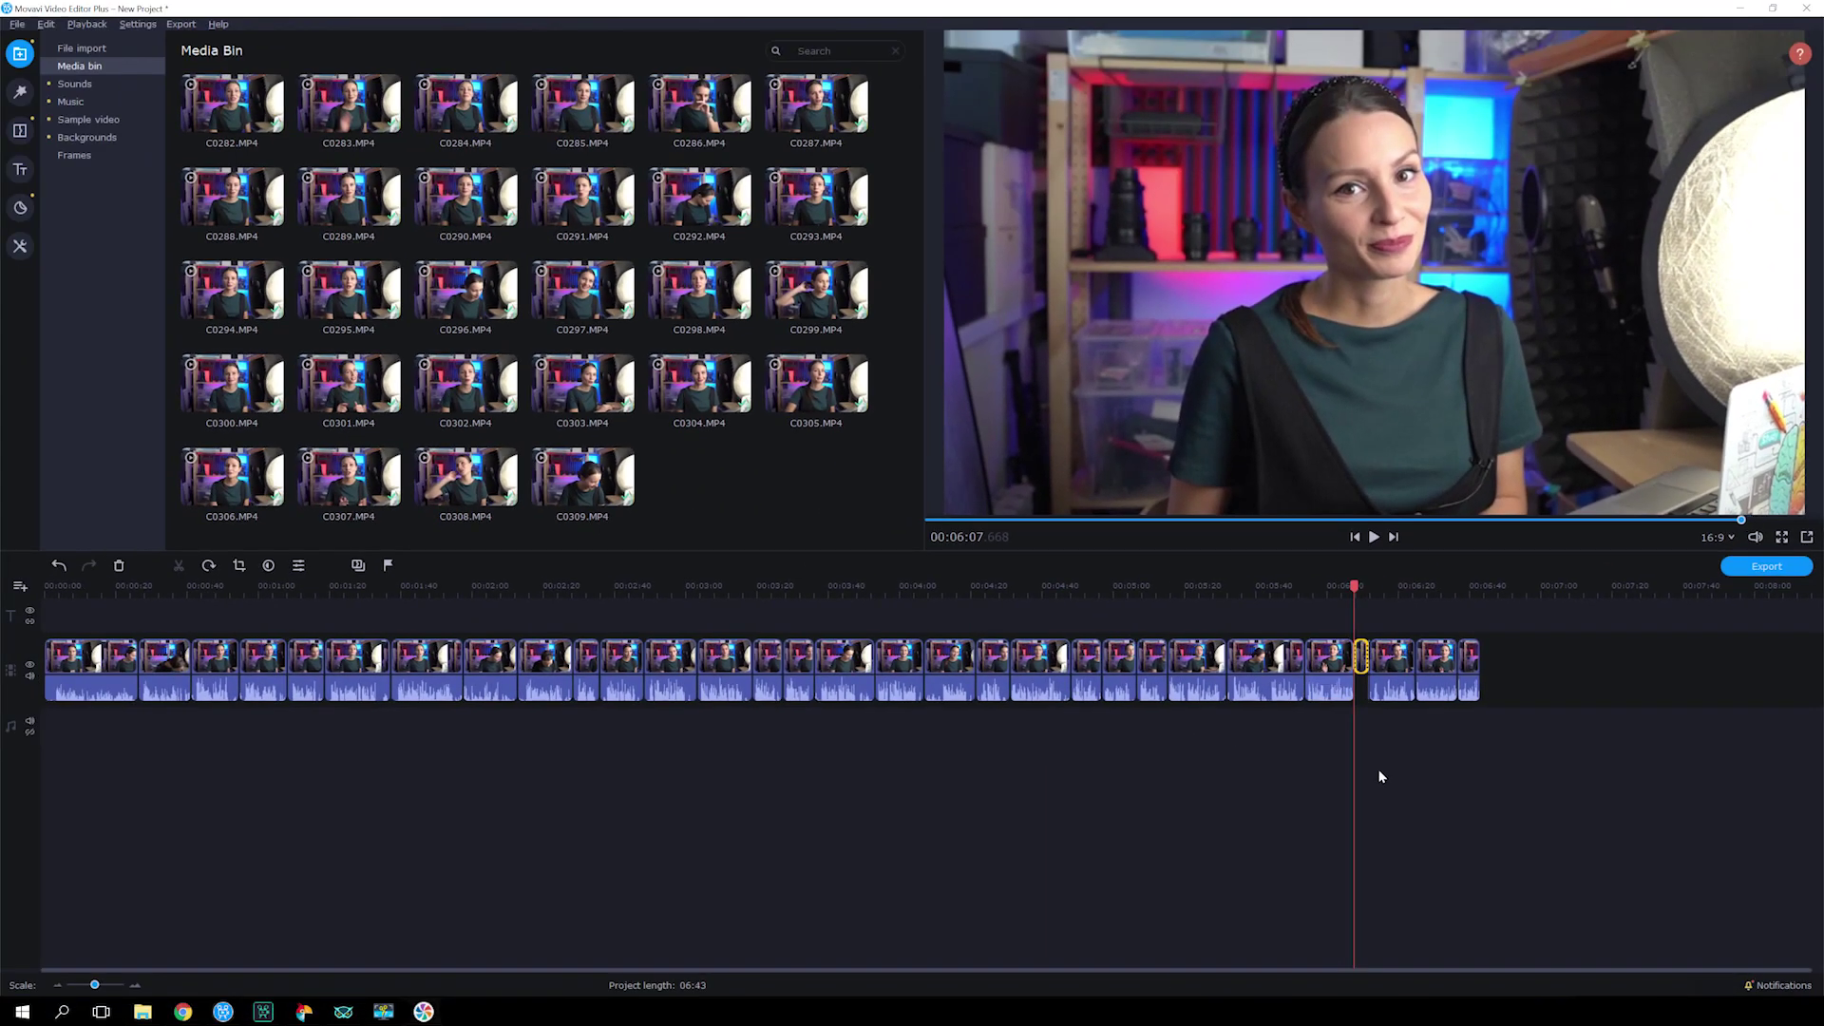
{"action": "left_click", "coordinate": [1361, 585]}
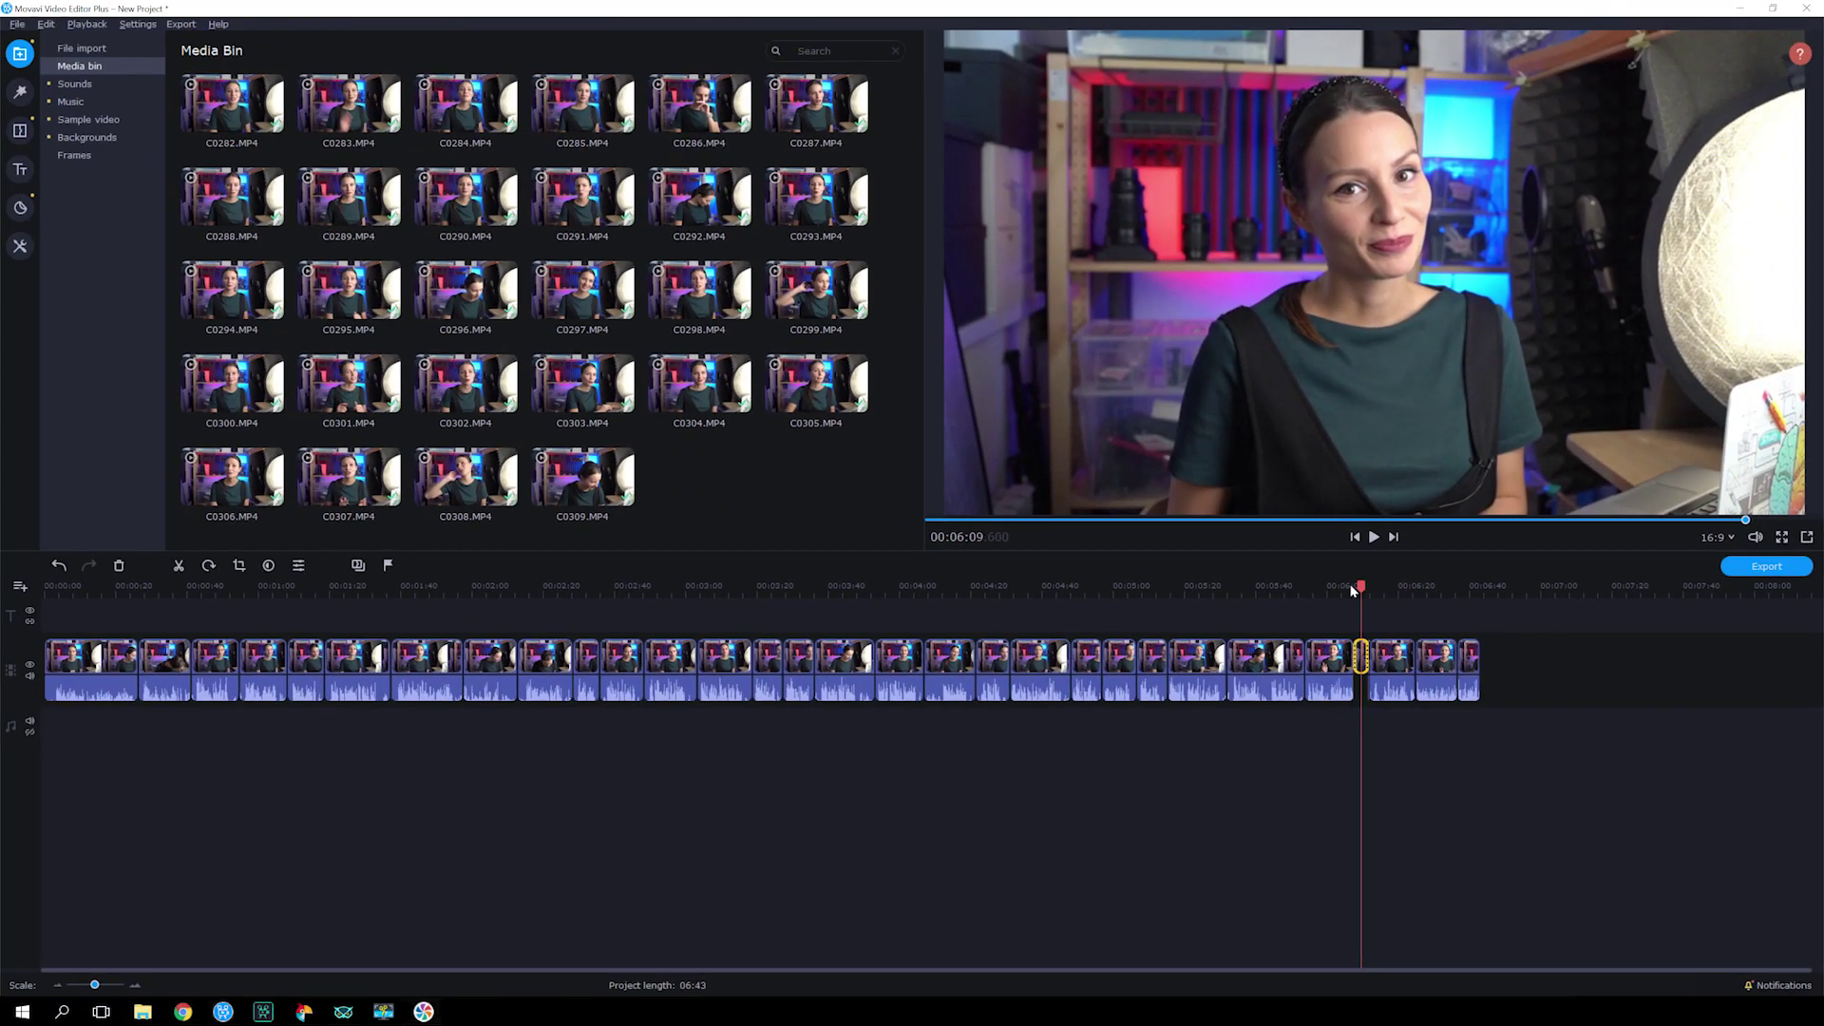
Step: Crop the freeze frame tighter around the woman, centred on the frame
{"action": "left_click", "coordinate": [240, 565]}
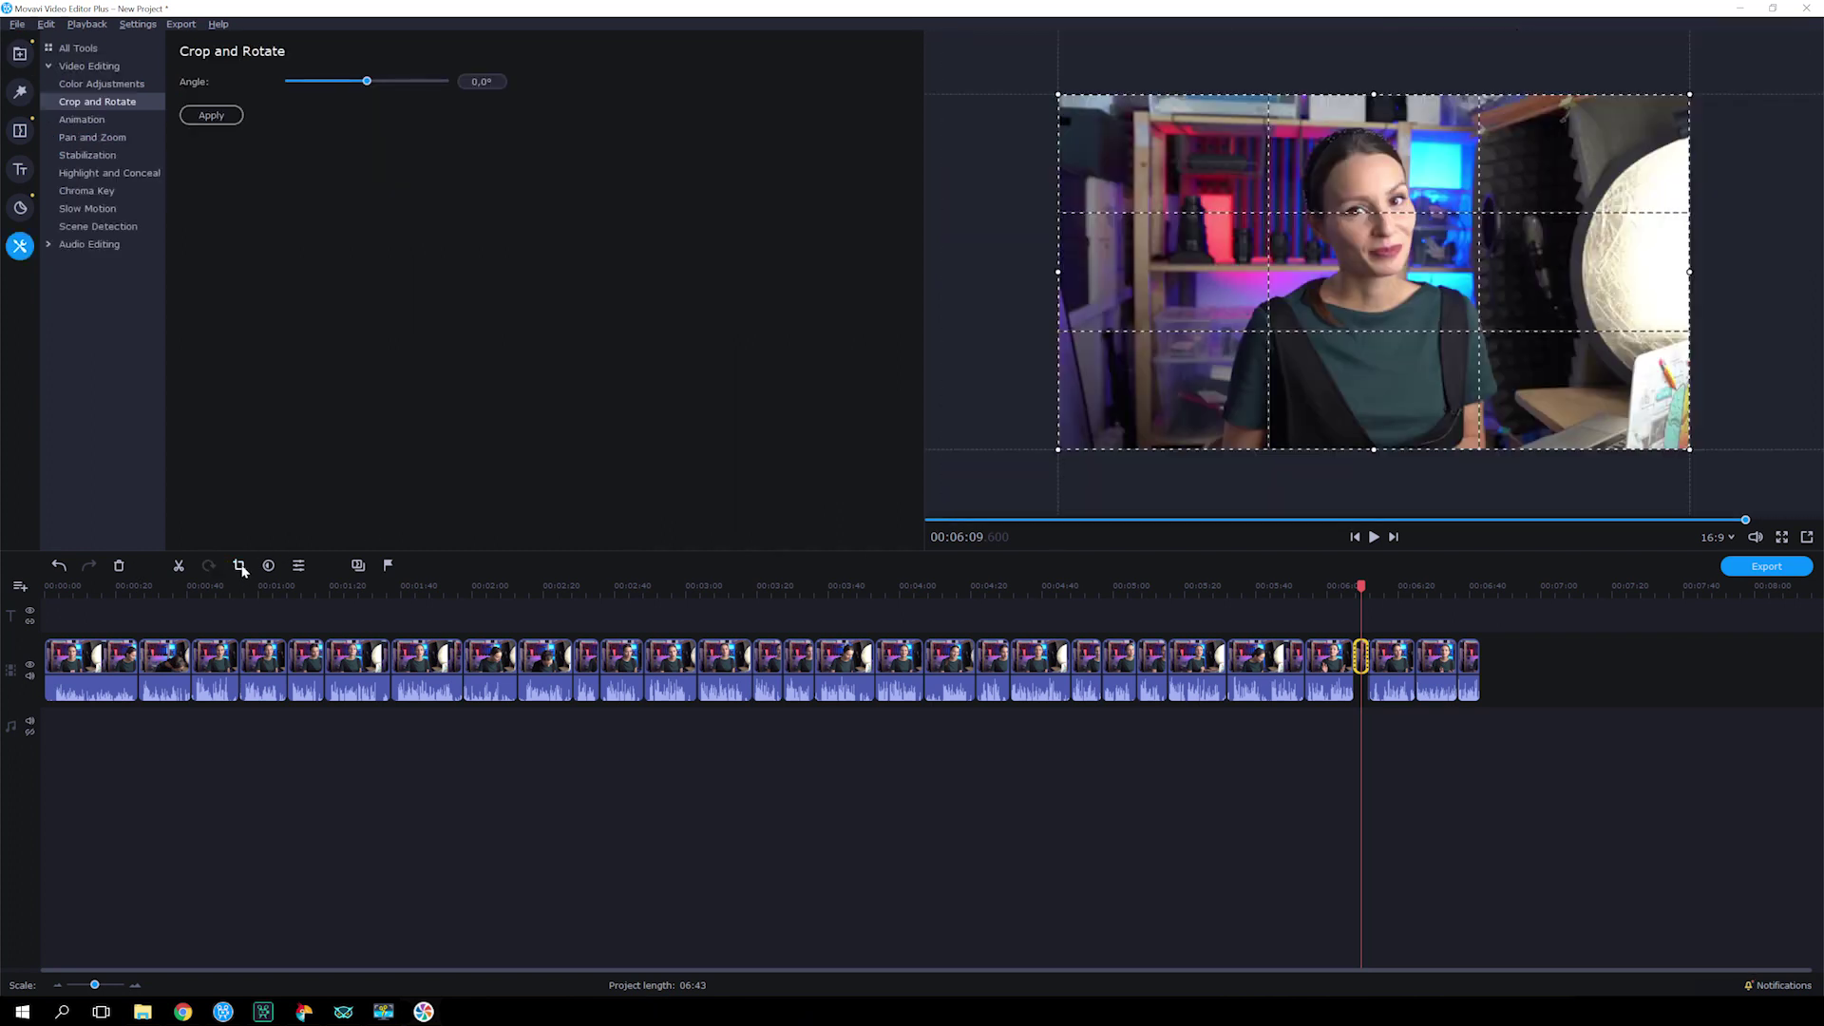
{"action": "left_click_drag", "start_coordinate": [1057, 96], "coordinate": [1126, 129]}
{"action": "left_click_drag", "start_coordinate": [1417, 281], "coordinate": [1382, 276]}
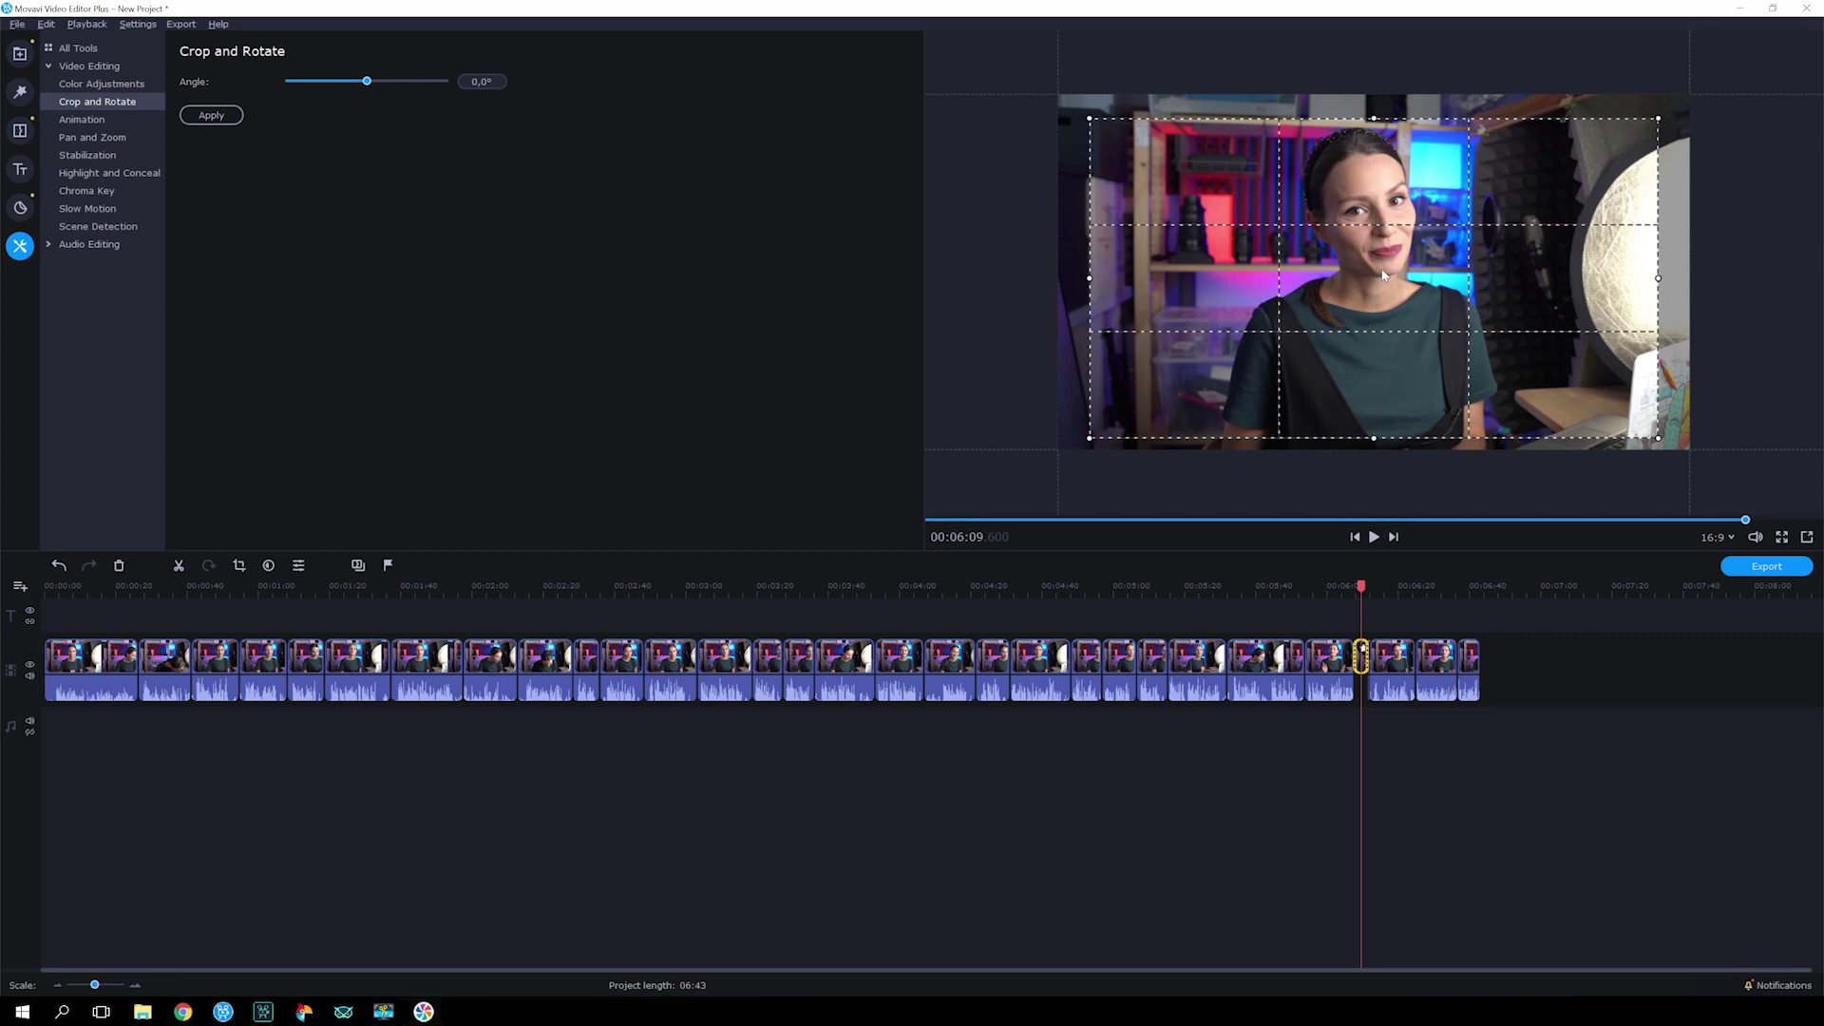
{"action": "left_click", "coordinate": [226, 121]}
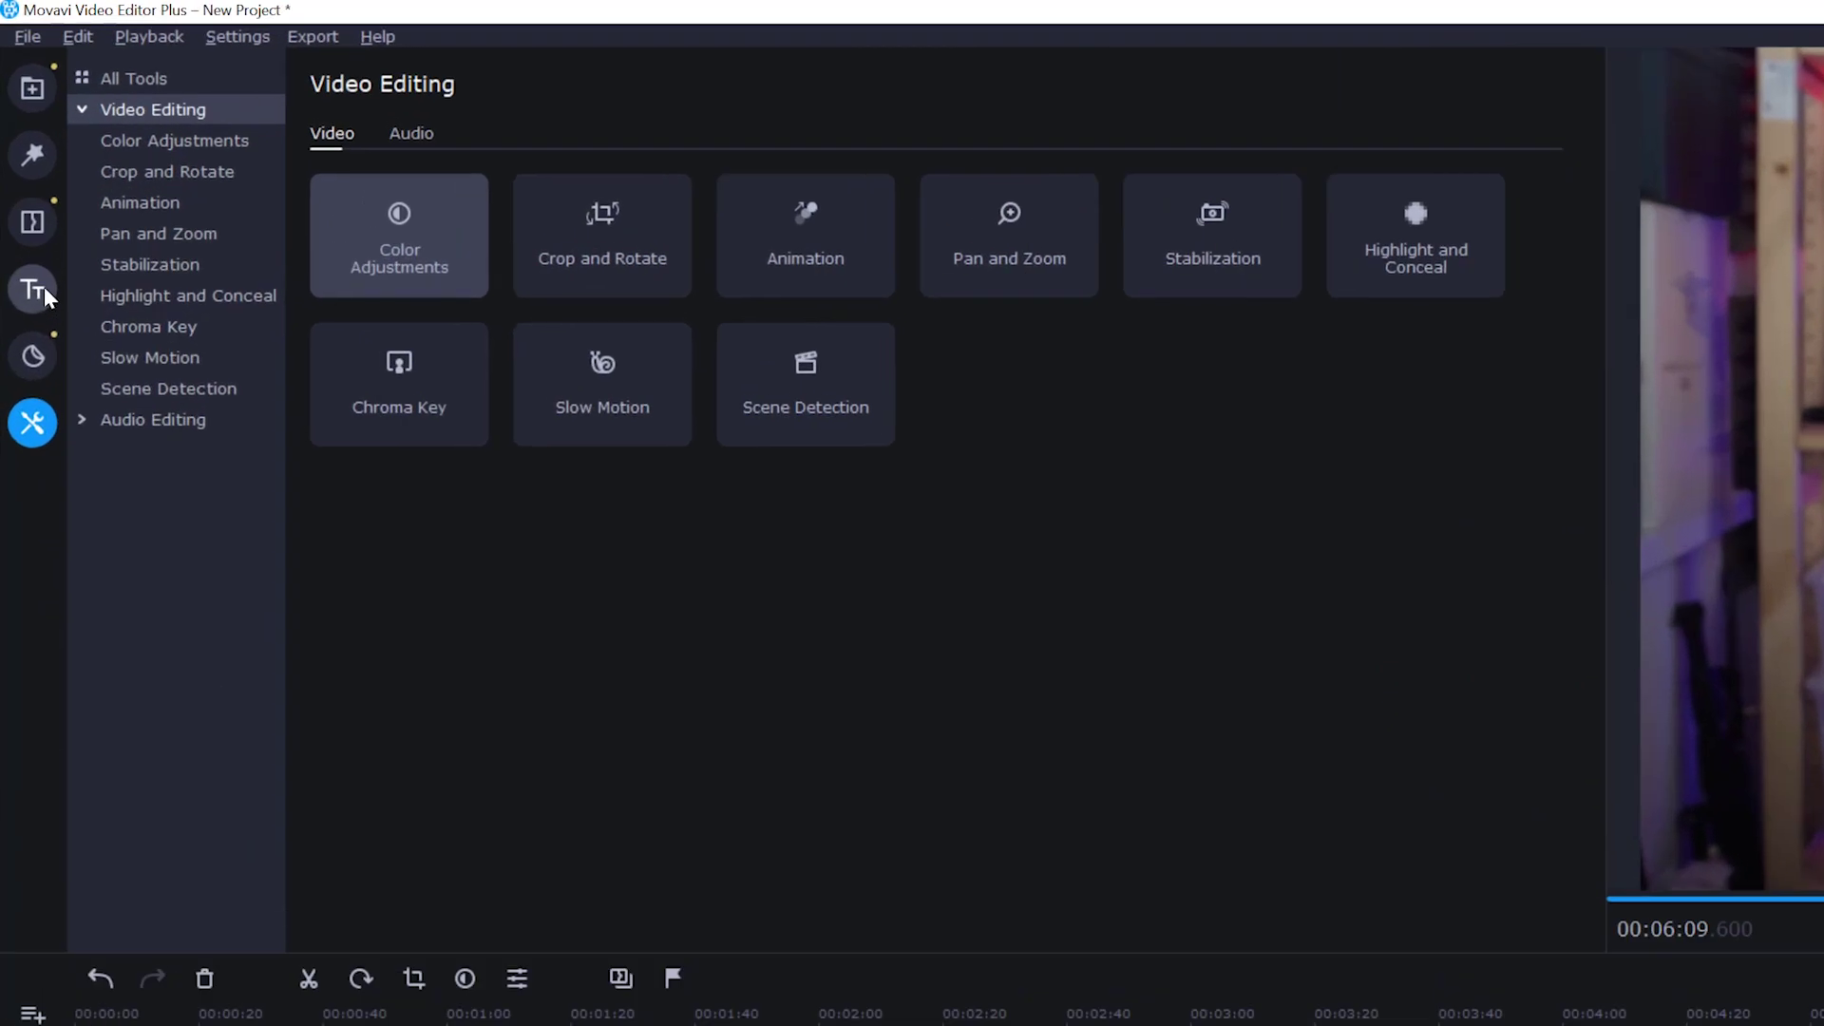
Step: Add the Be yourself title from the Lifestyle bloggers set above the freeze frame
{"action": "left_click", "coordinate": [44, 287]}
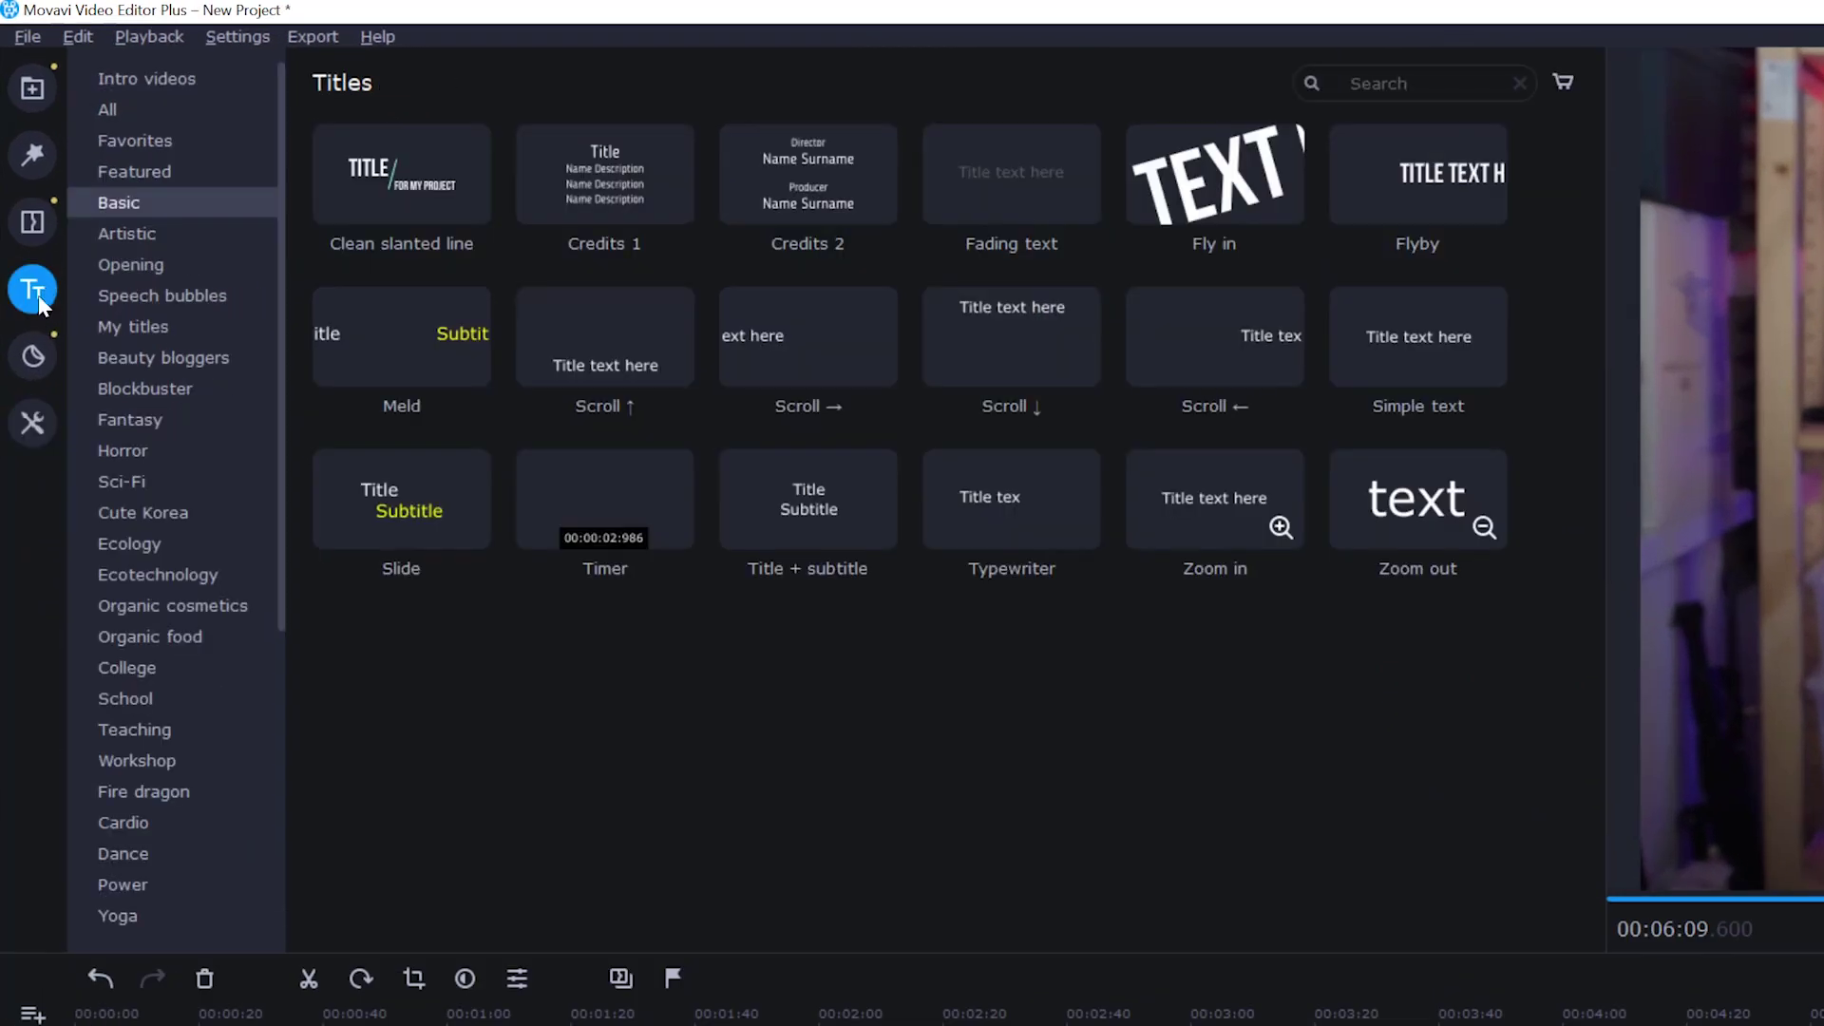
{"action": "left_click", "coordinate": [133, 118]}
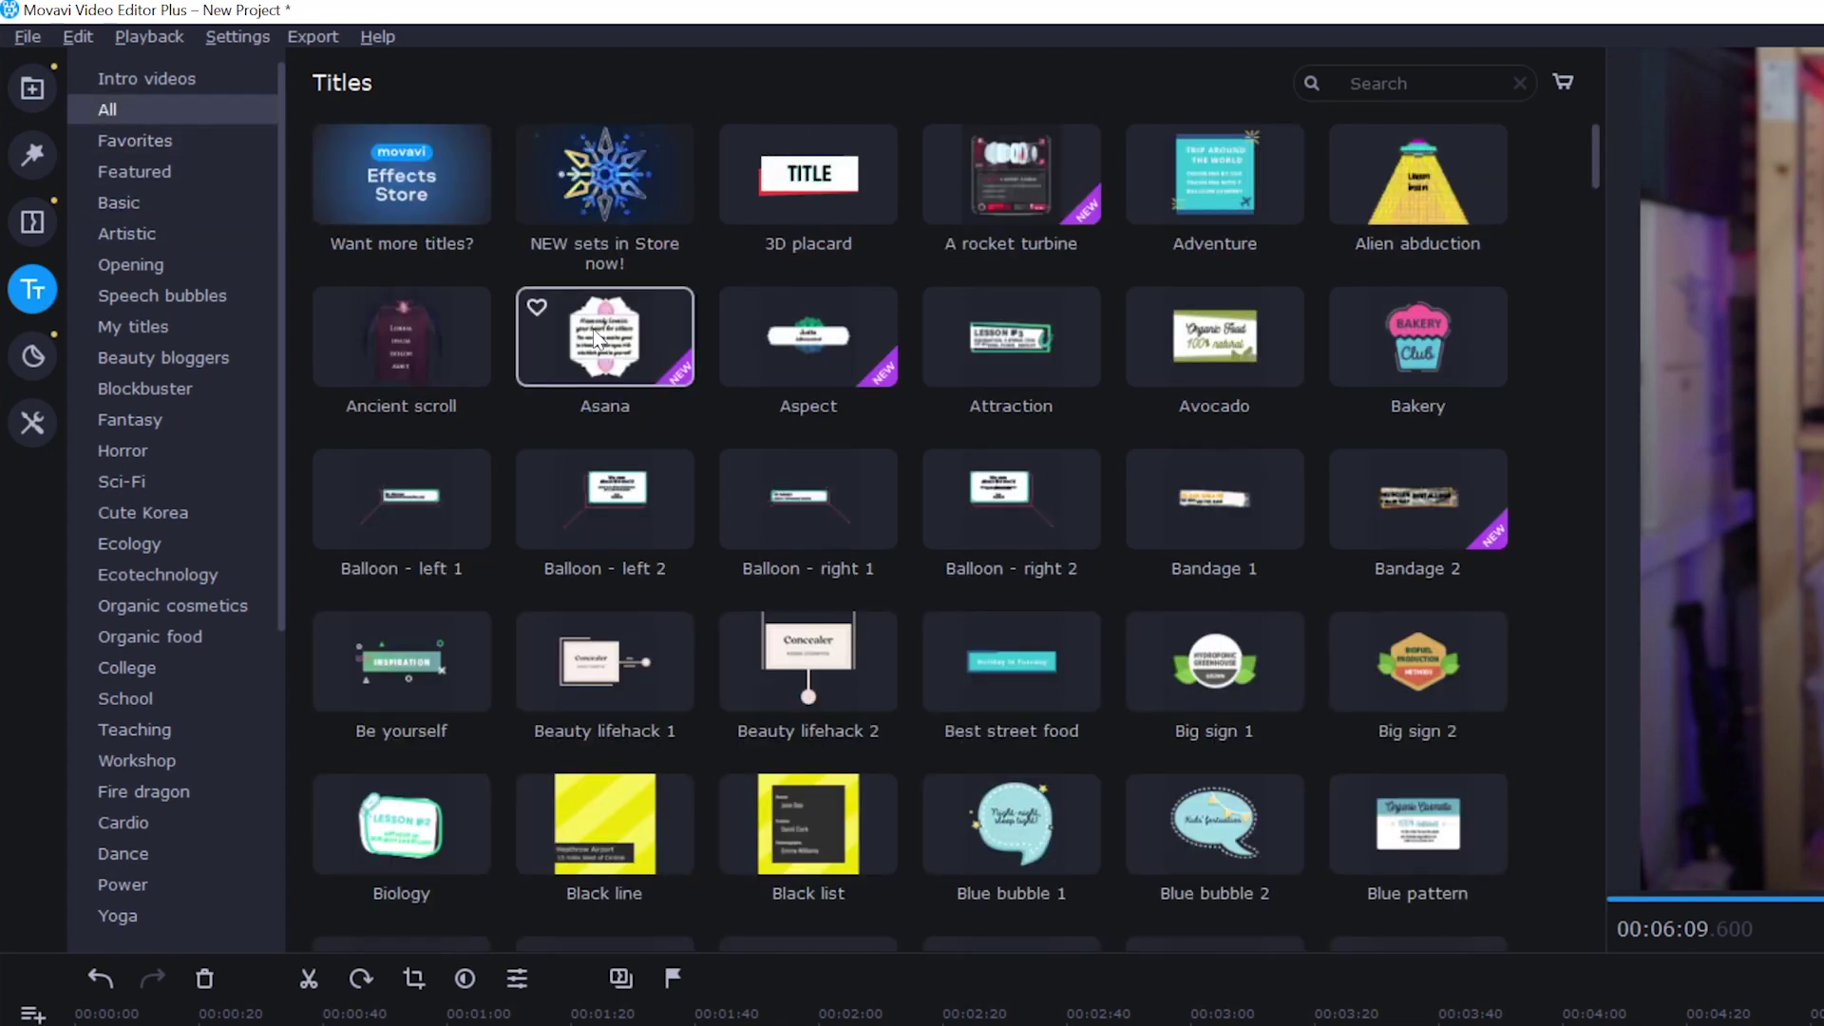
{"action": "scroll", "coordinate": [595, 337], "scroll_direction": "down", "scroll_amount": 20}
{"action": "scroll", "coordinate": [596, 337], "scroll_direction": "up", "scroll_amount": 15}
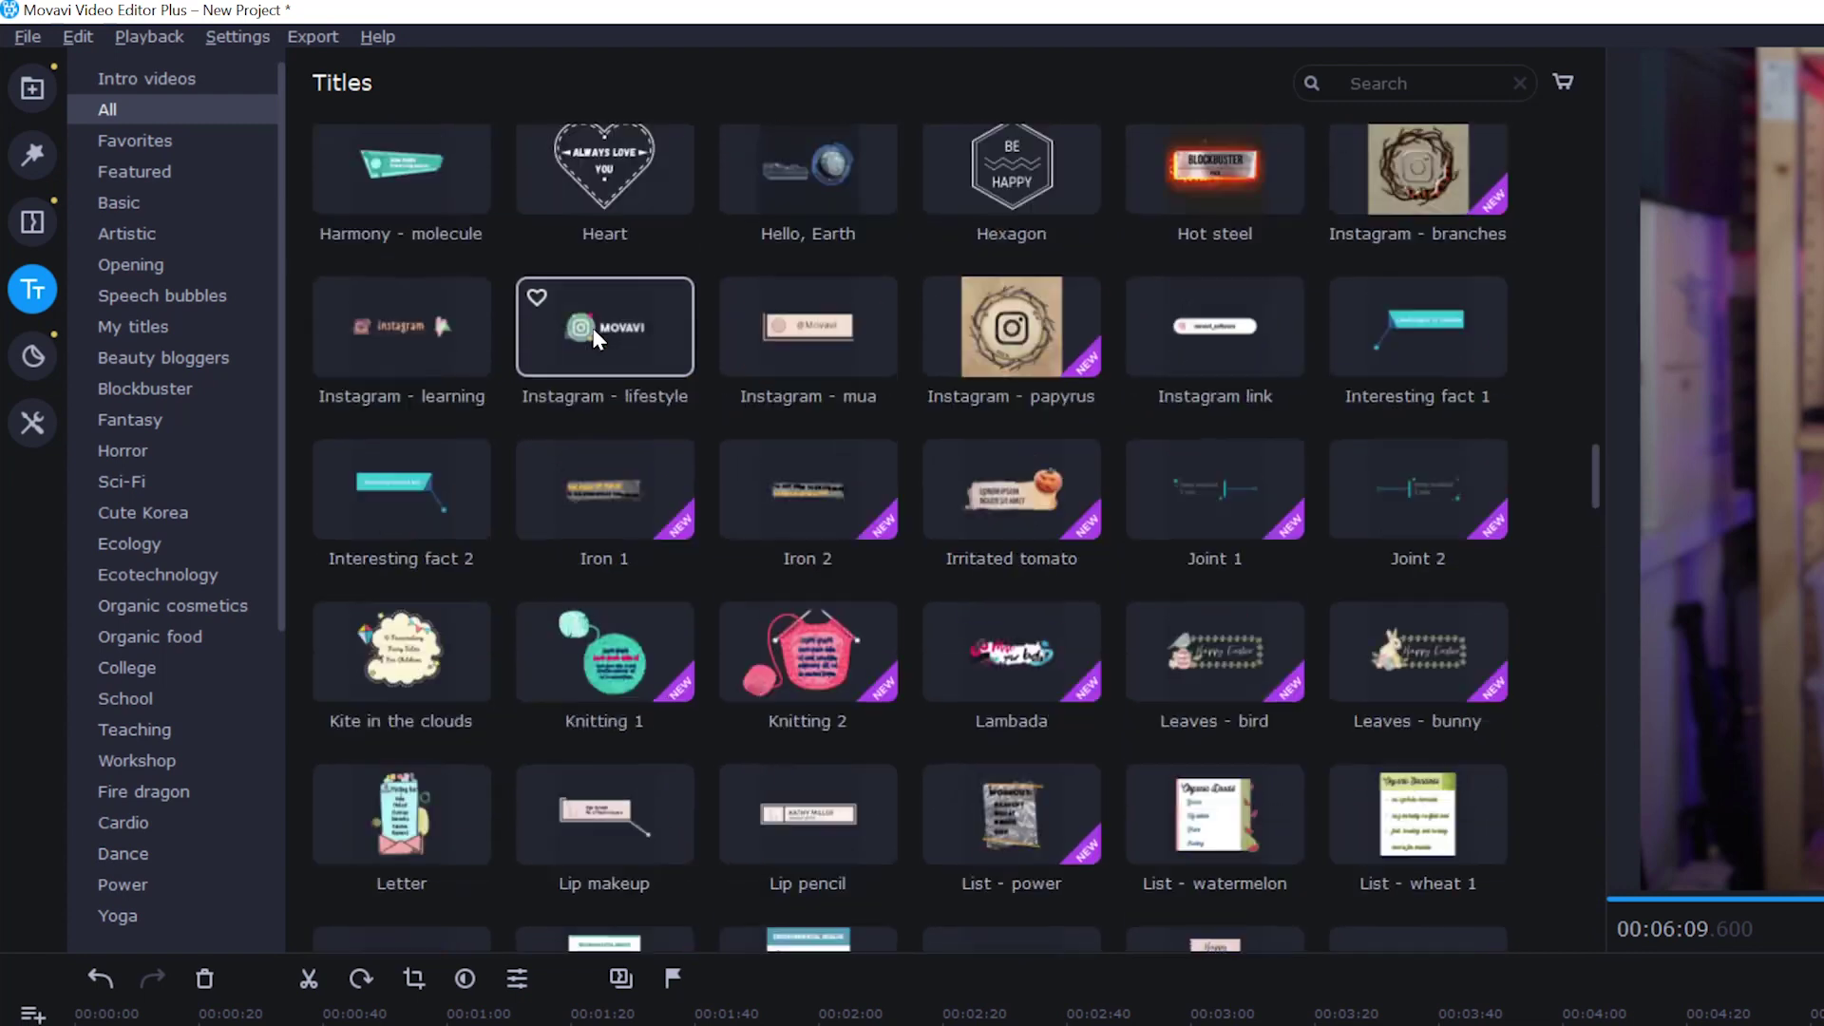
{"action": "scroll", "coordinate": [596, 337], "scroll_direction": "up", "scroll_amount": 10}
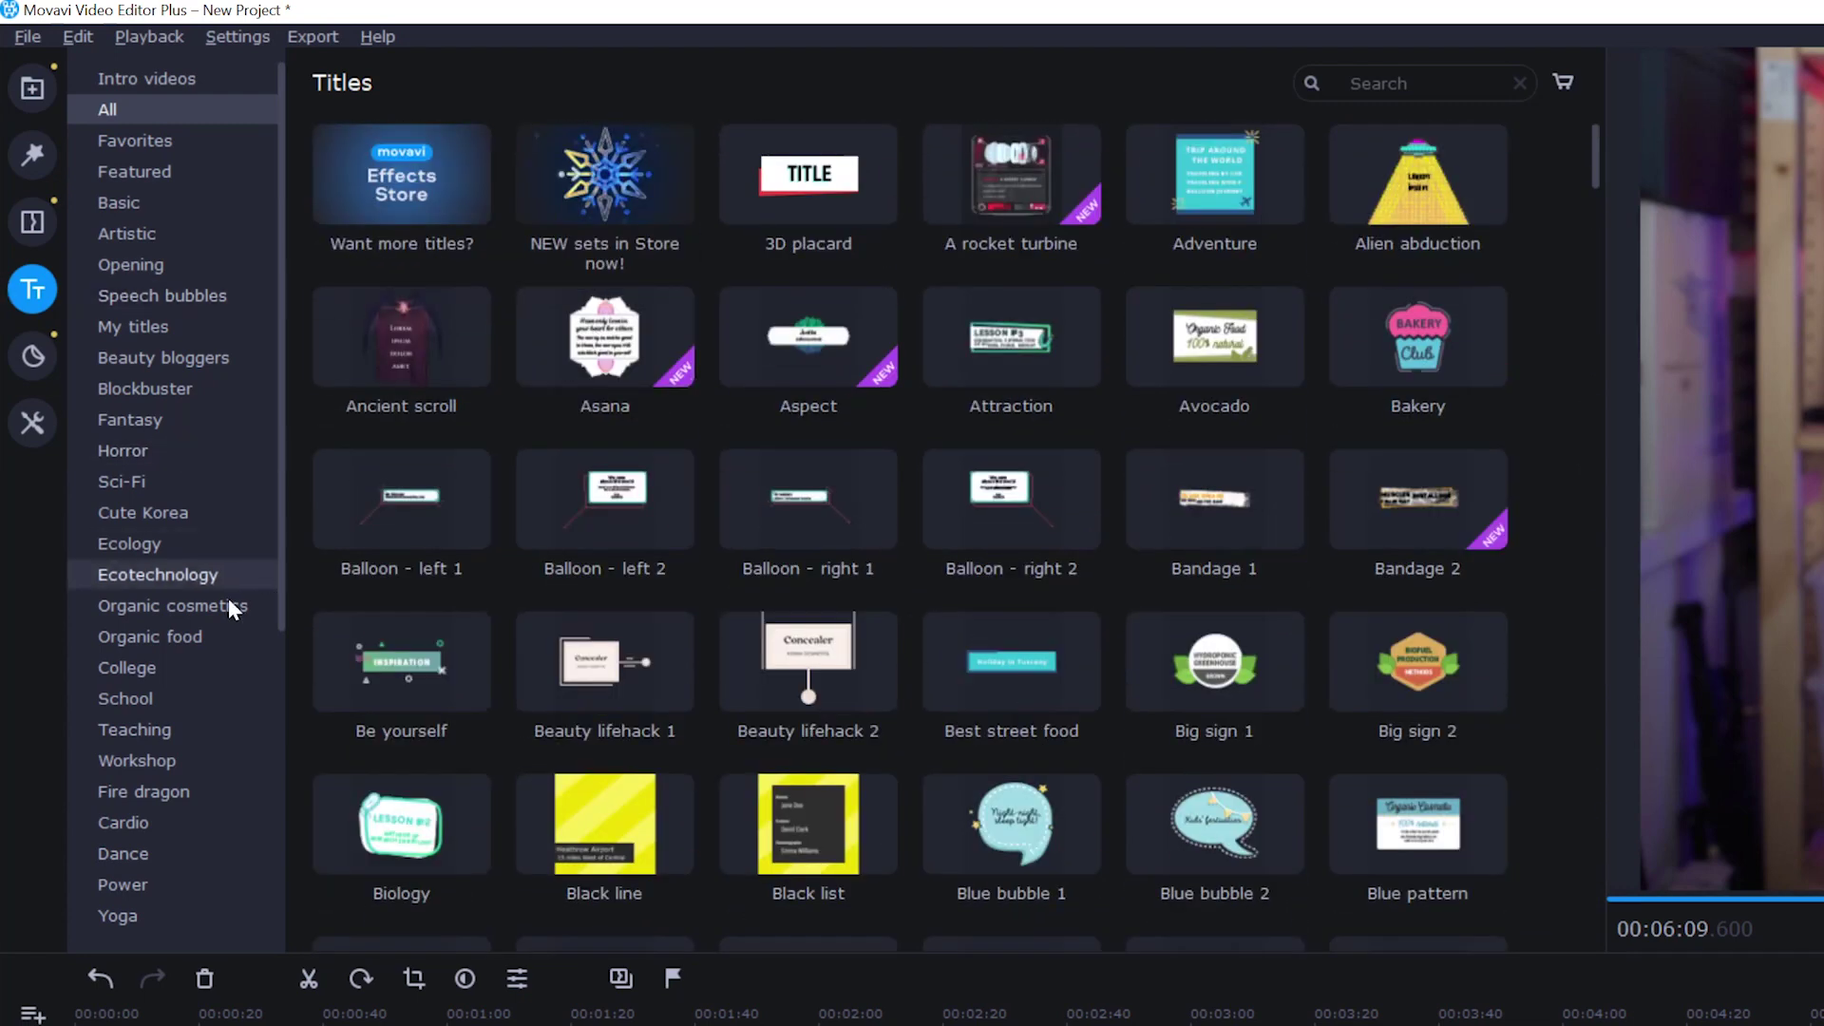
{"action": "scroll", "coordinate": [199, 823], "scroll_direction": "down", "scroll_amount": 5}
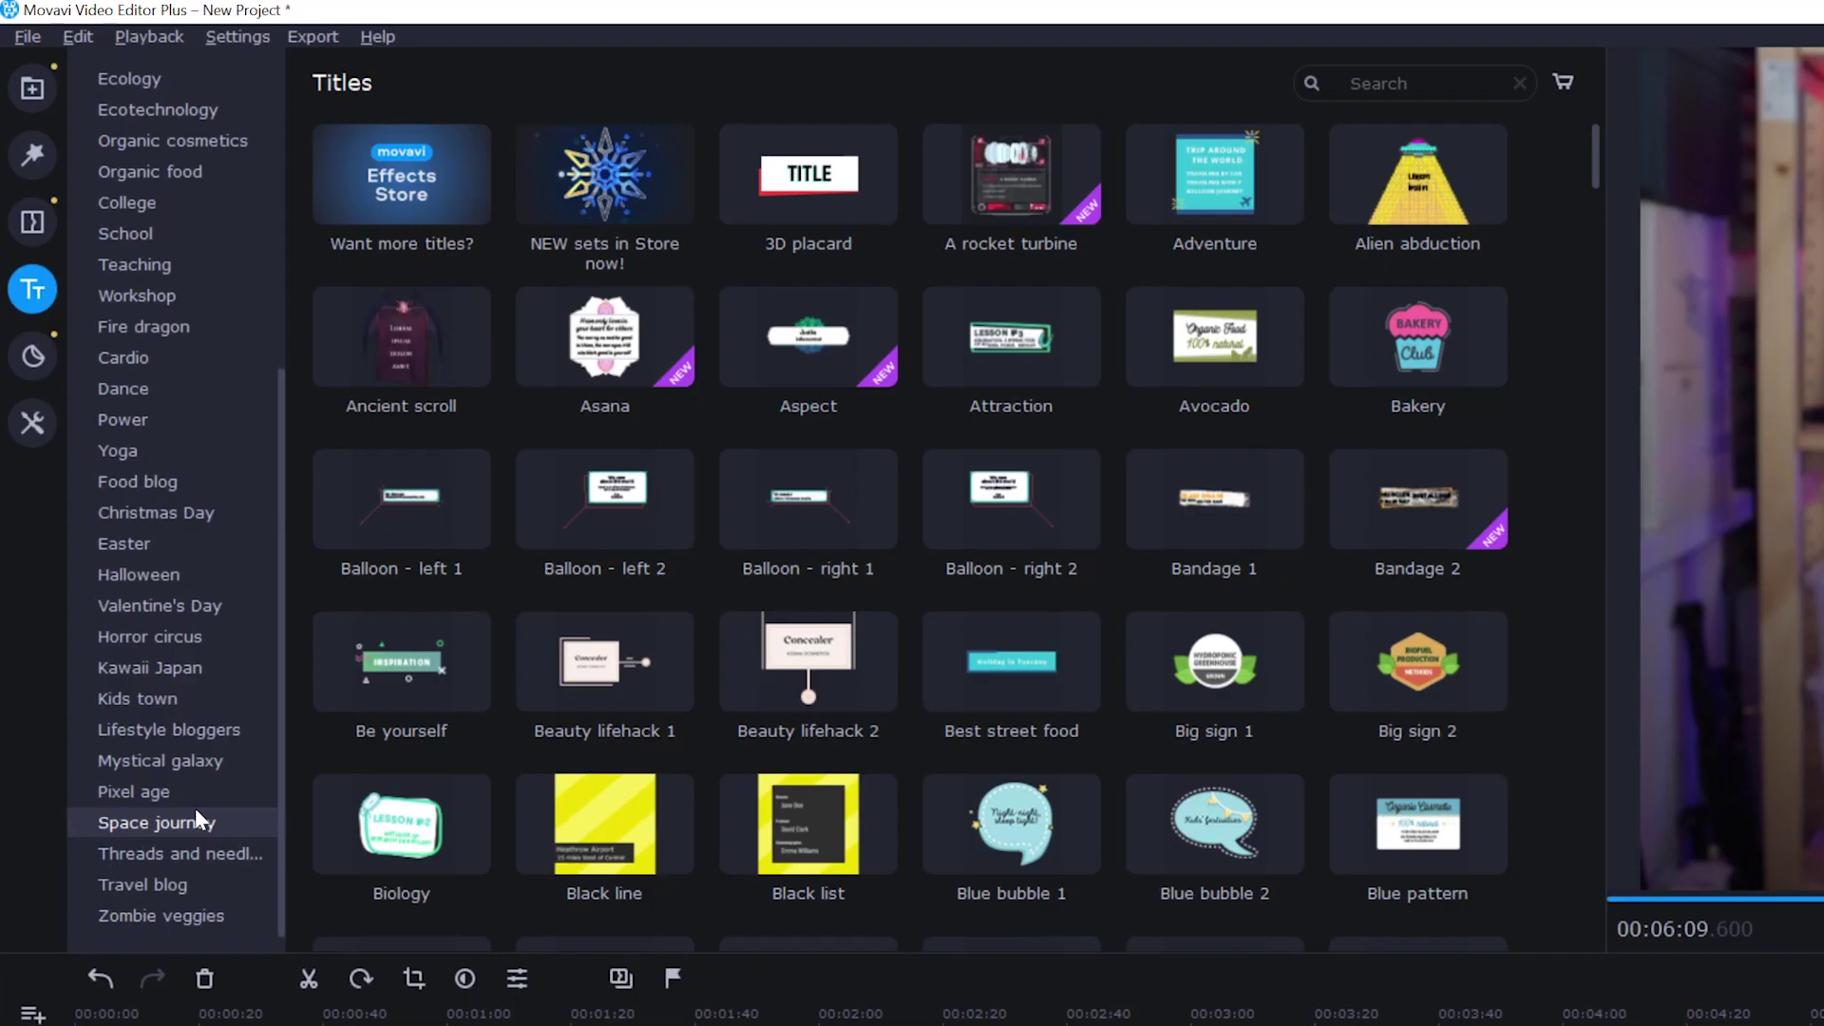
{"action": "left_click", "coordinate": [214, 730]}
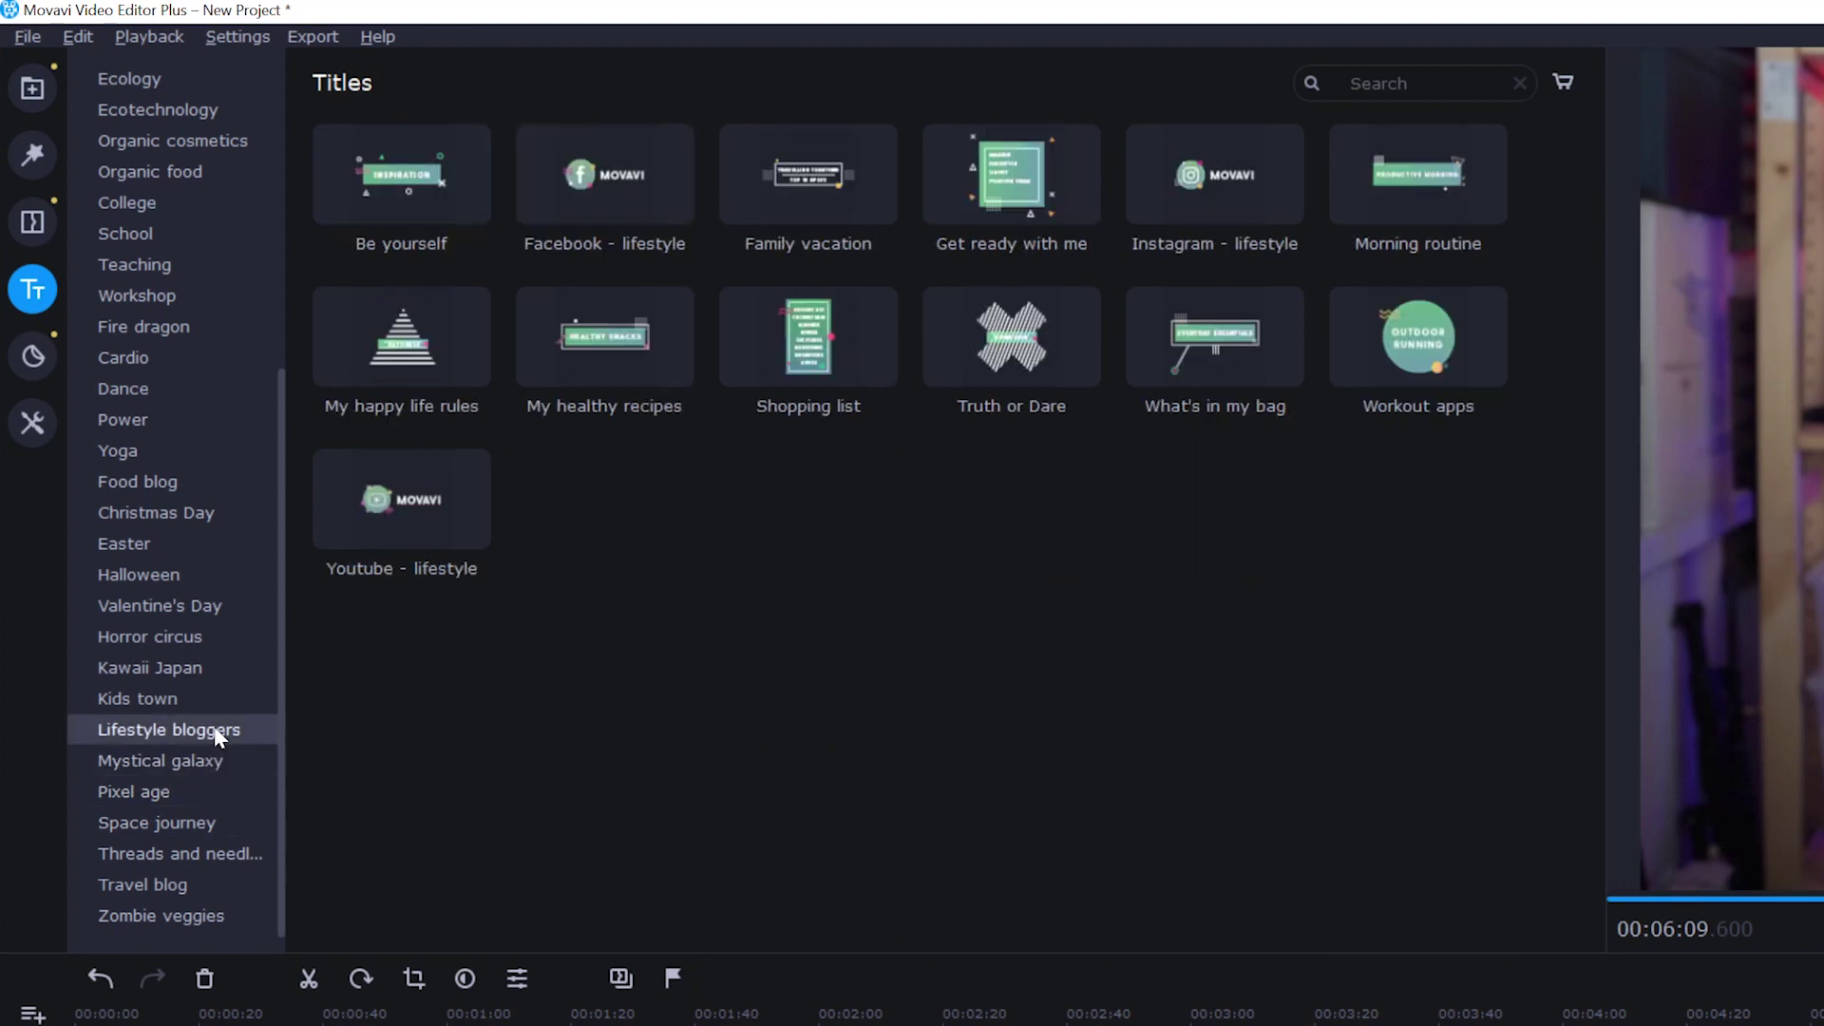
{"action": "left_click_drag", "start_coordinate": [365, 202], "coordinate": [1358, 616]}
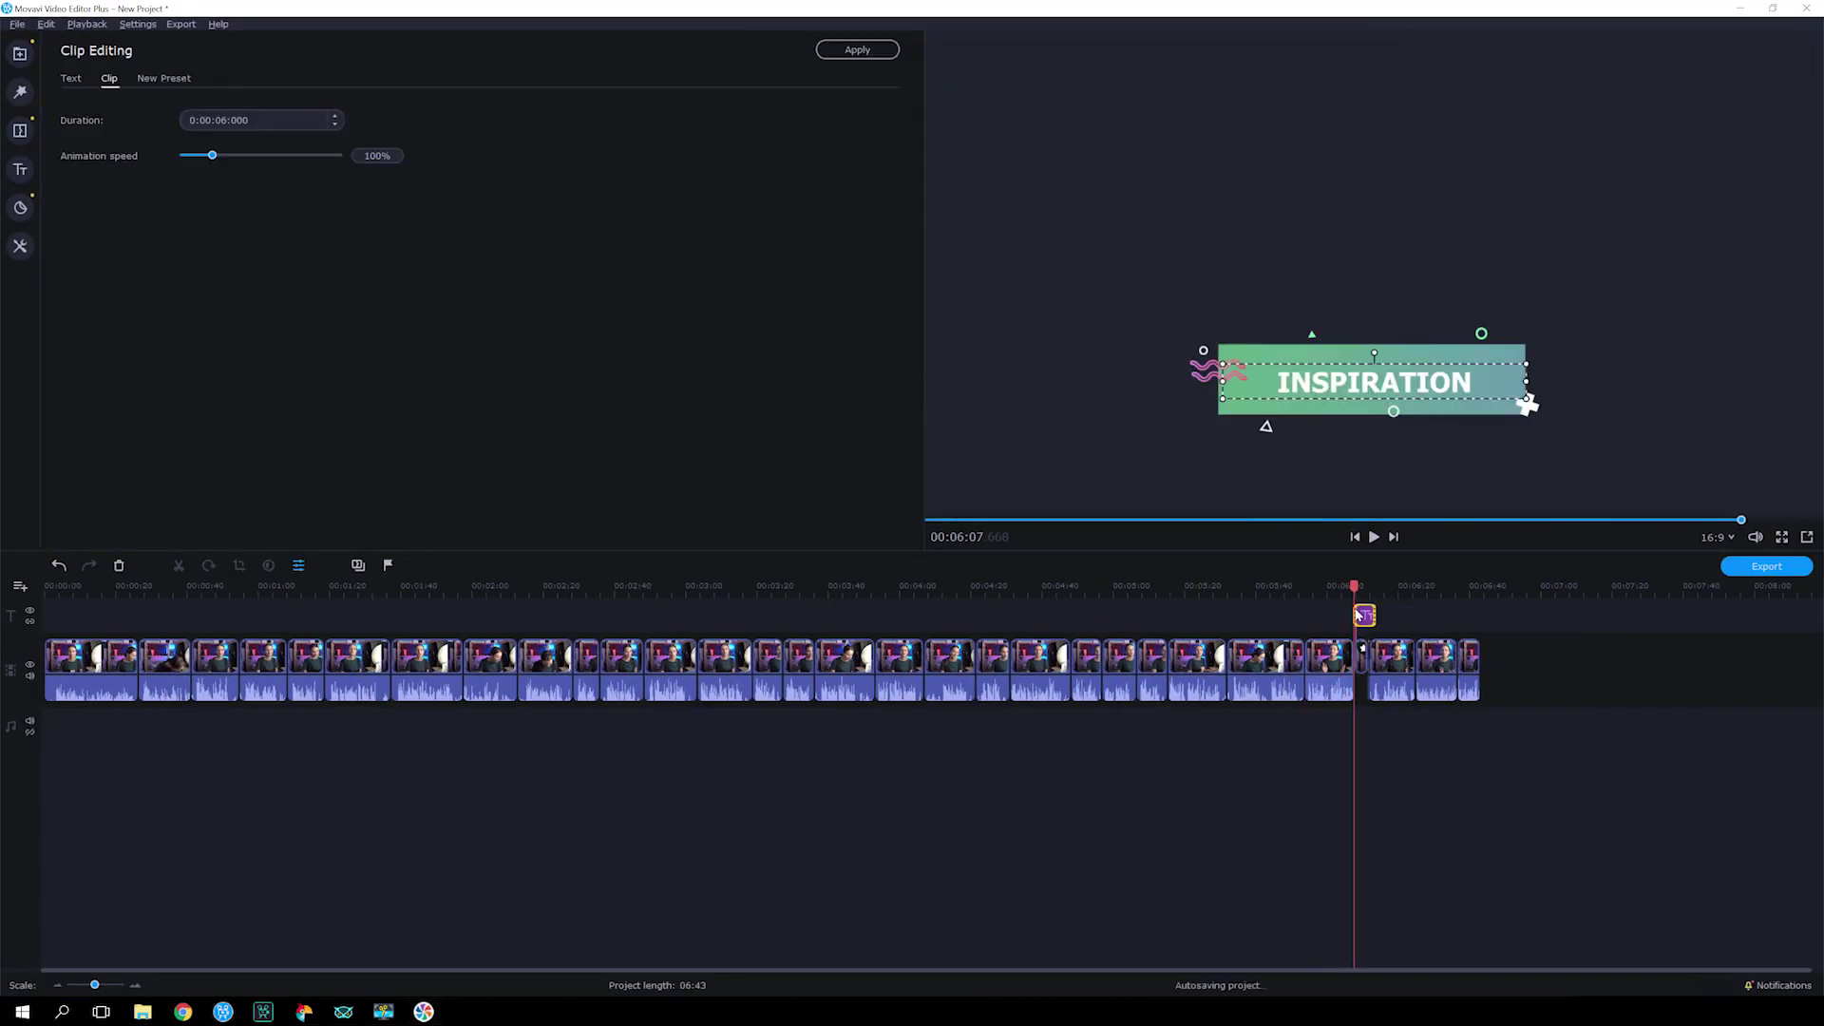
Step: Replace the title text INSPIRATION with 'MAKING A THUMBNAIL' and close its settings
{"action": "double_click", "coordinate": [1363, 424]}
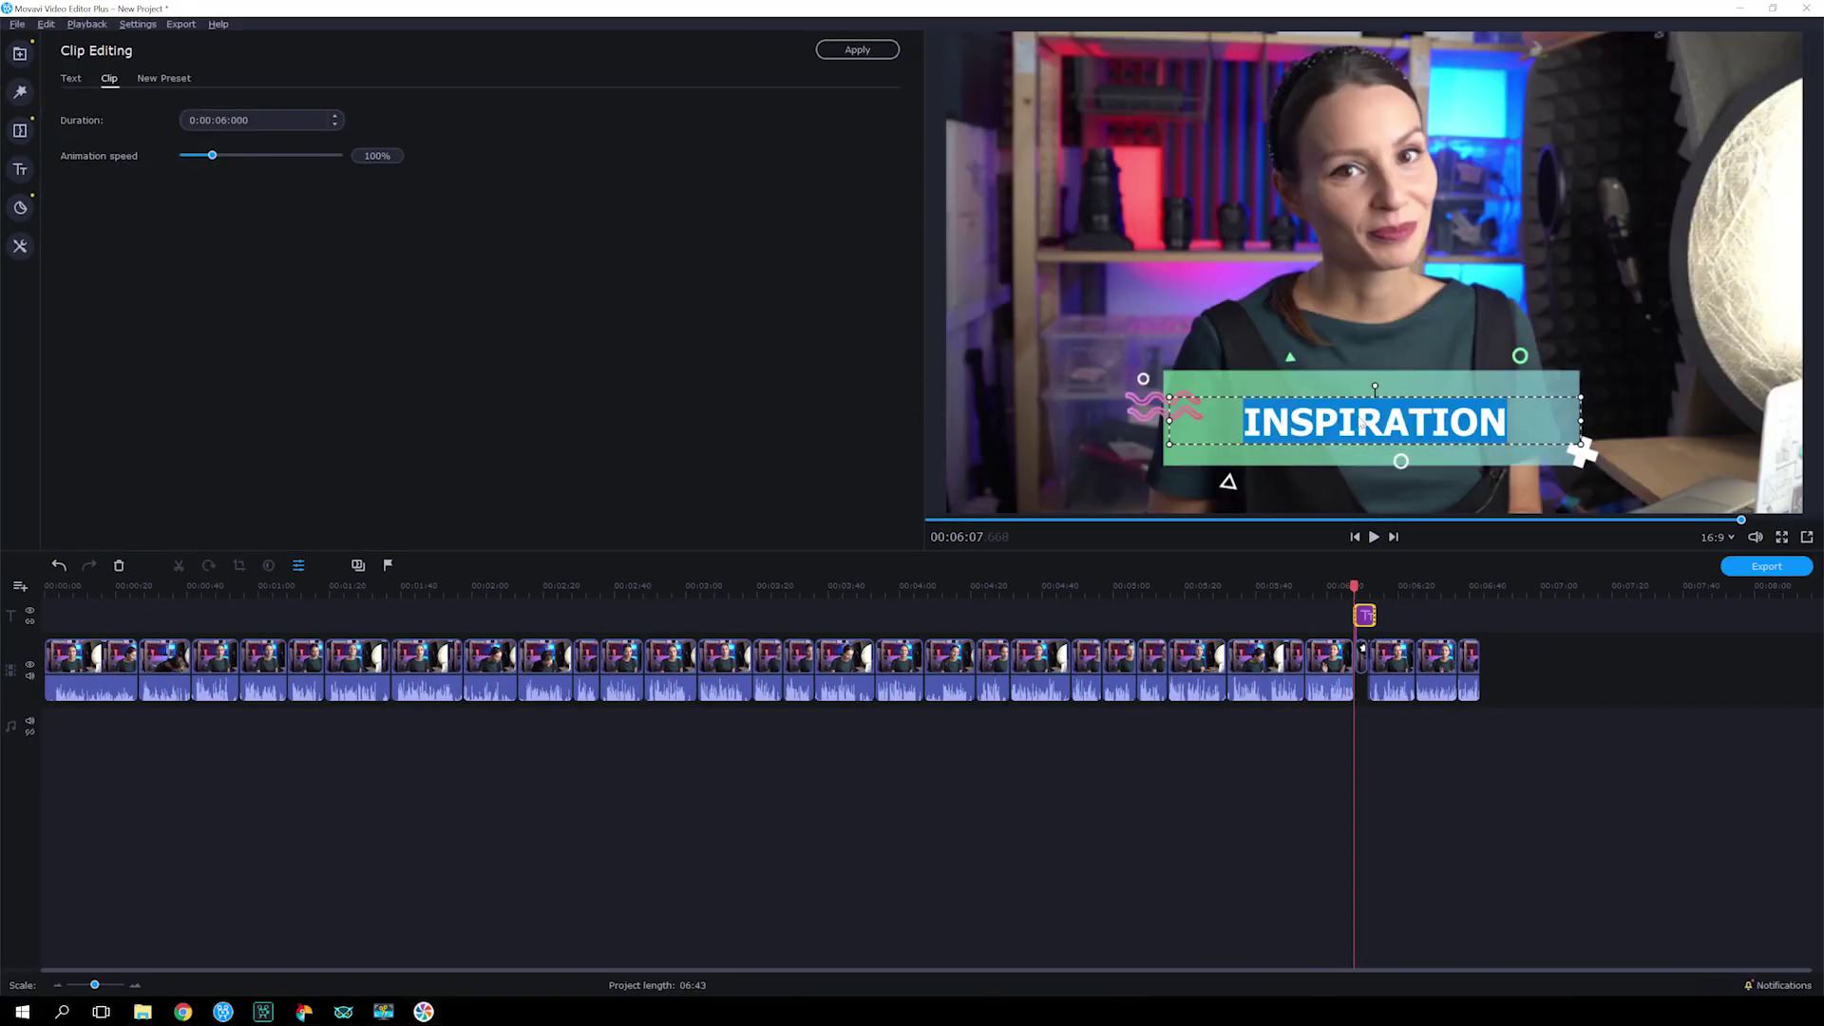
{"action": "type", "text": "MAKING A"}
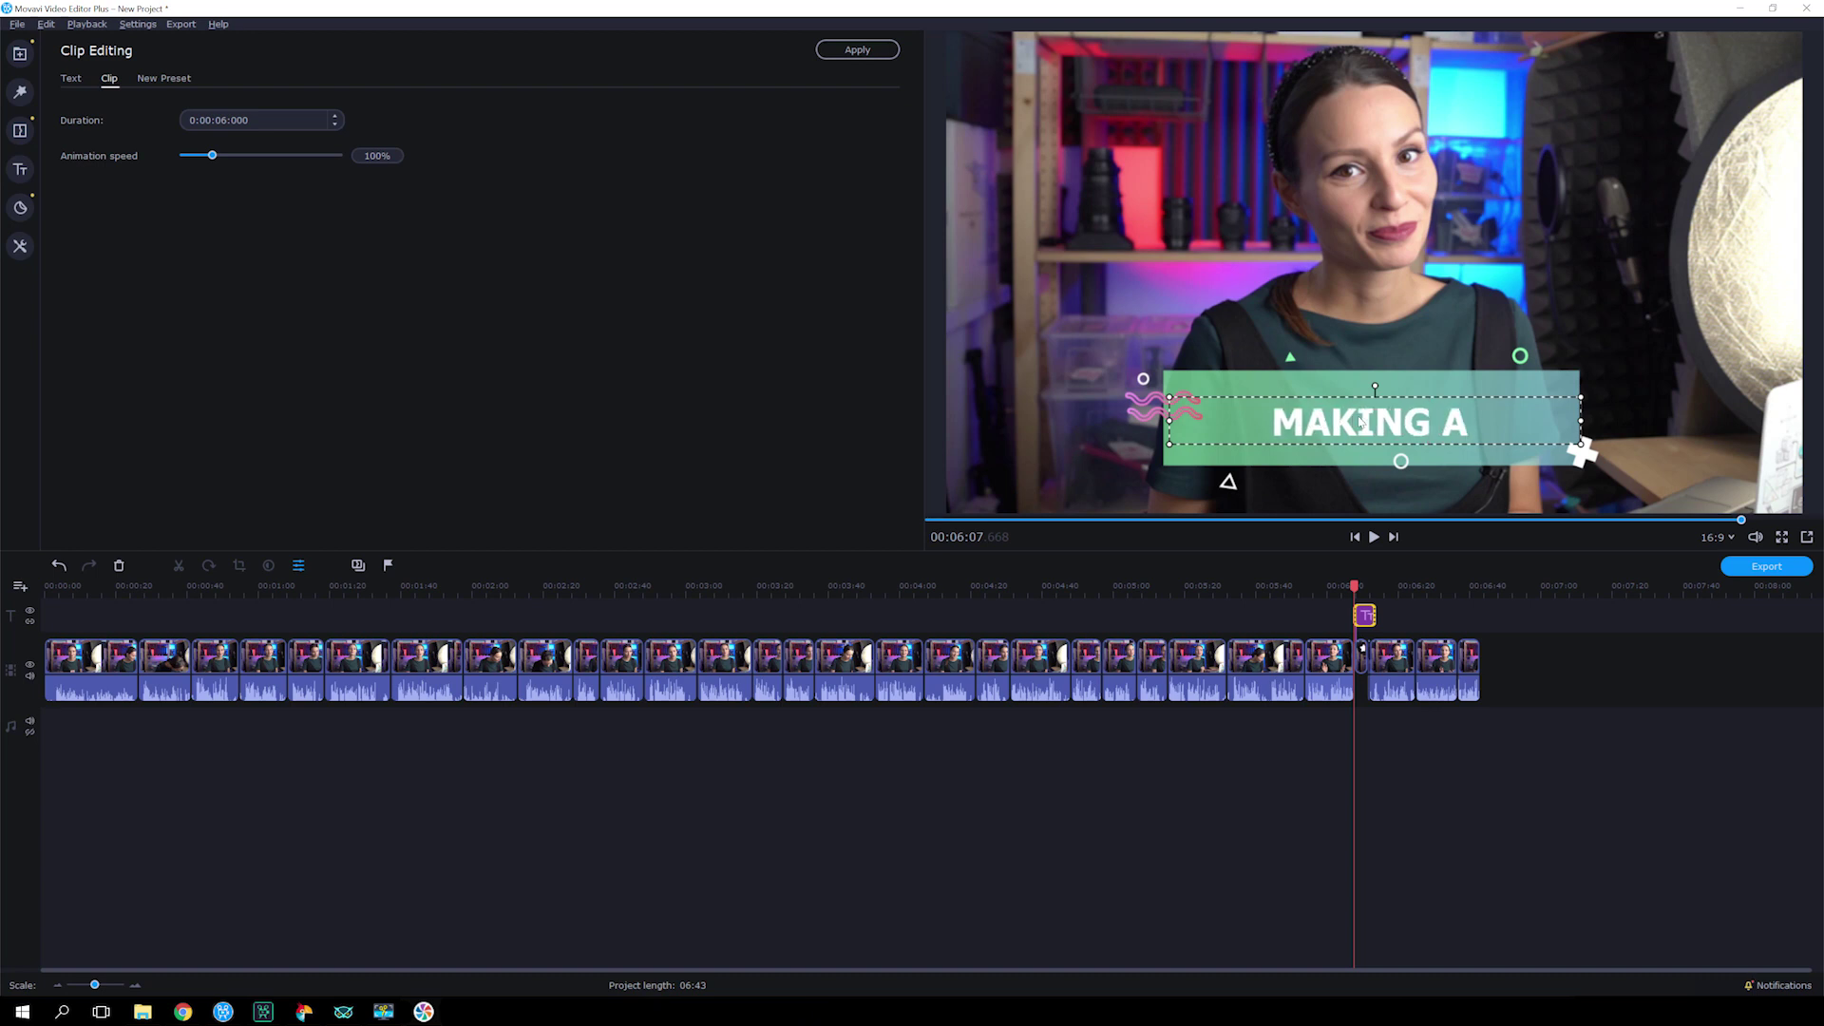
{"action": "type", "text": " THUMBNAIL"}
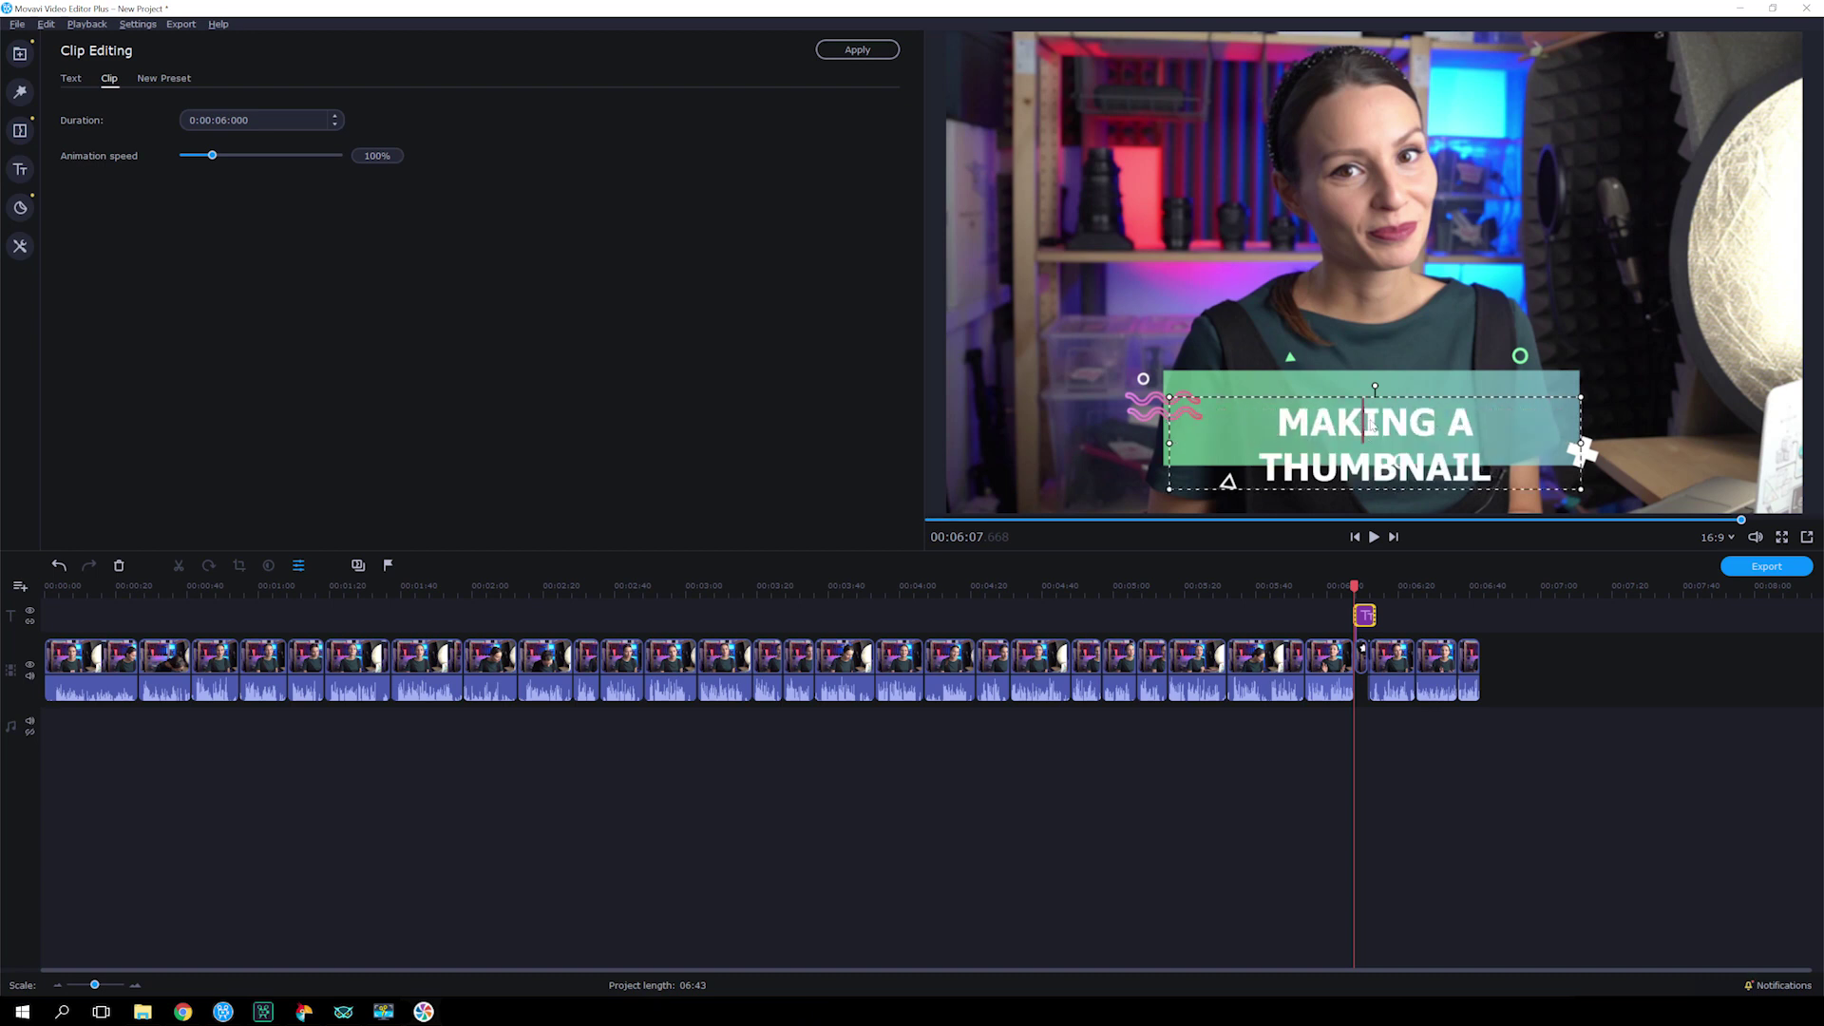
{"action": "left_click", "coordinate": [1608, 432]}
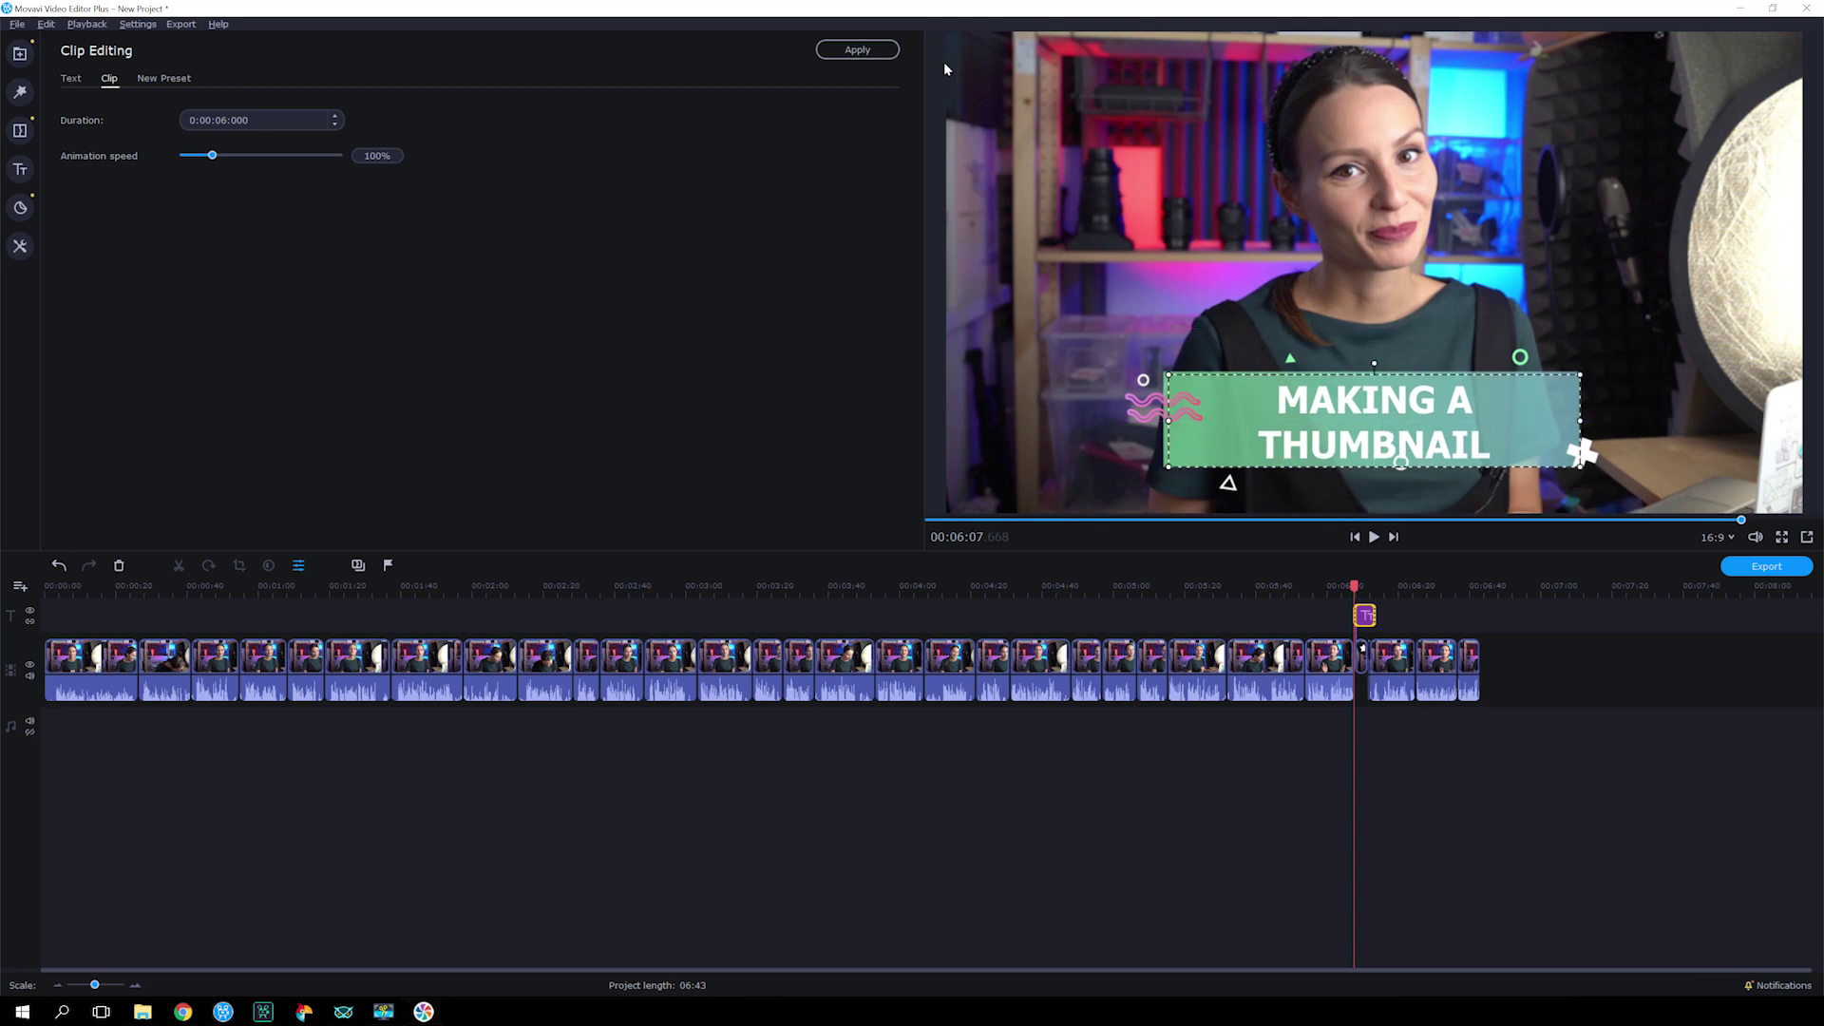
{"action": "left_click", "coordinate": [869, 49]}
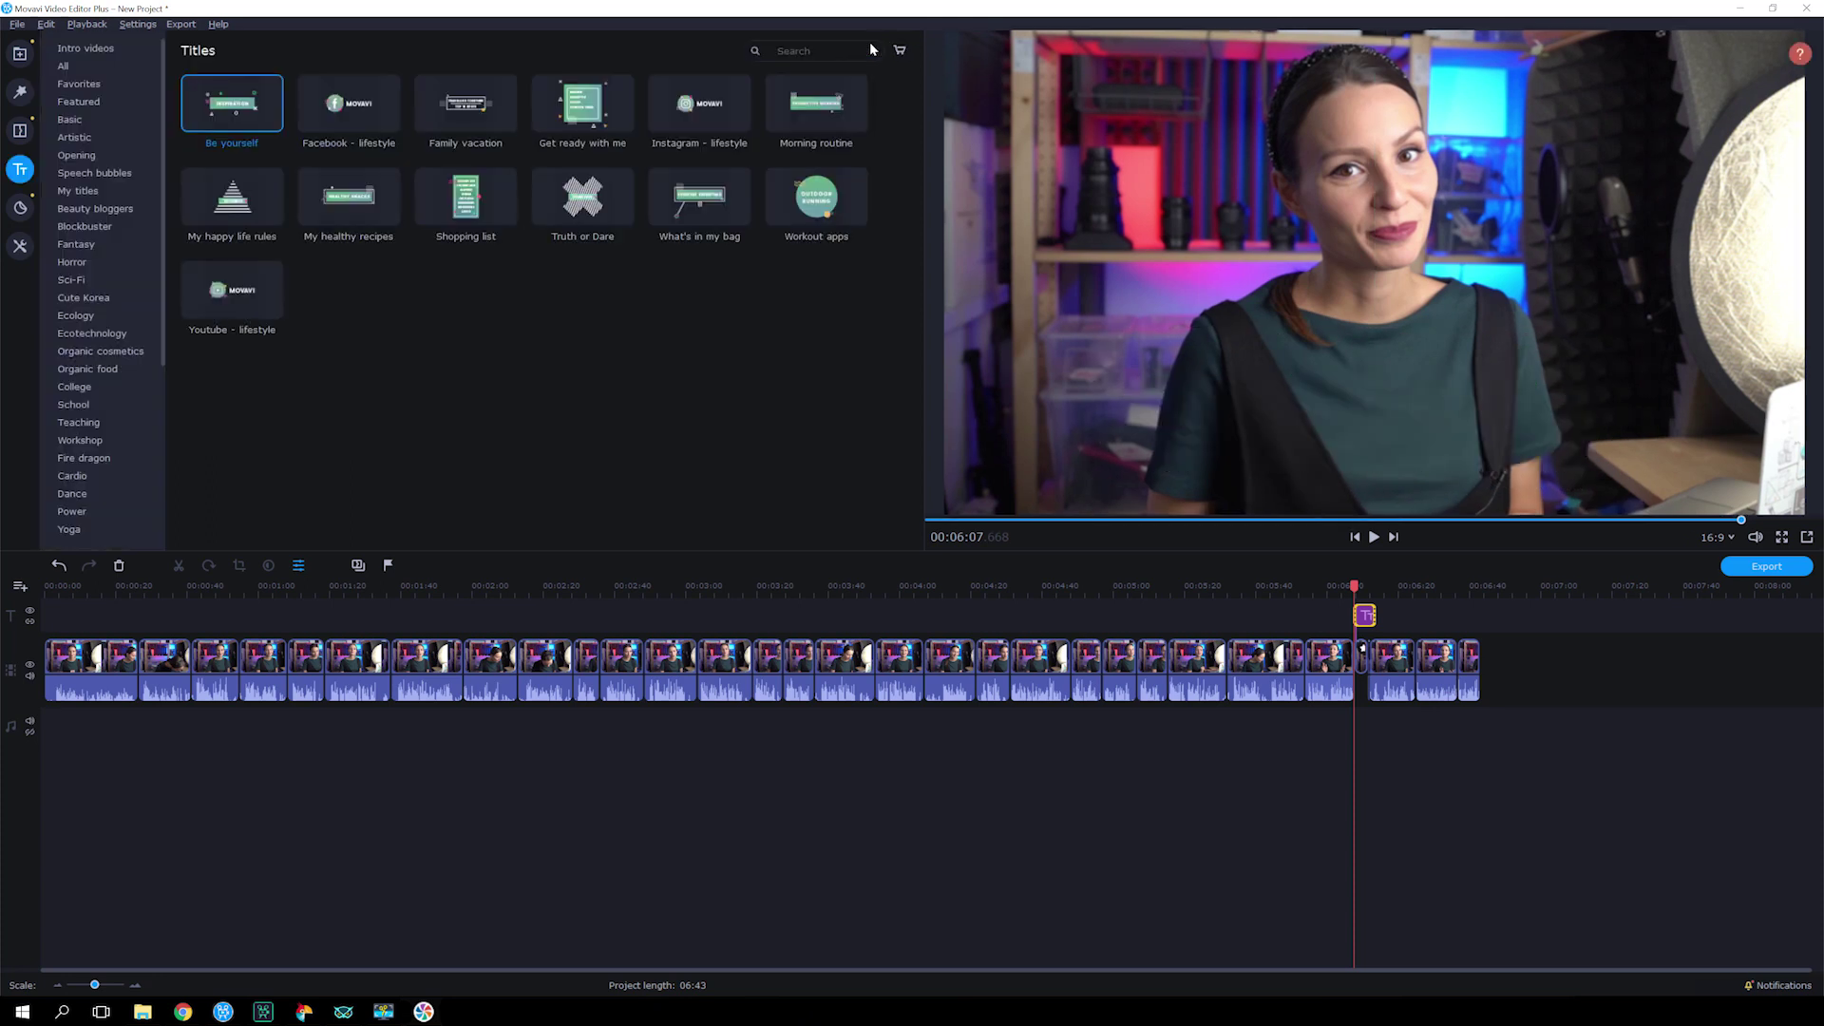
Step: Add the double-arrow sticker and a camera sticker on a new track
{"action": "left_click", "coordinate": [1362, 588]}
{"action": "left_click", "coordinate": [20, 207]}
{"action": "scroll", "coordinate": [106, 271], "scroll_direction": "down", "scroll_amount": 5}
{"action": "left_click_drag", "start_coordinate": [582, 101], "coordinate": [1362, 631]}
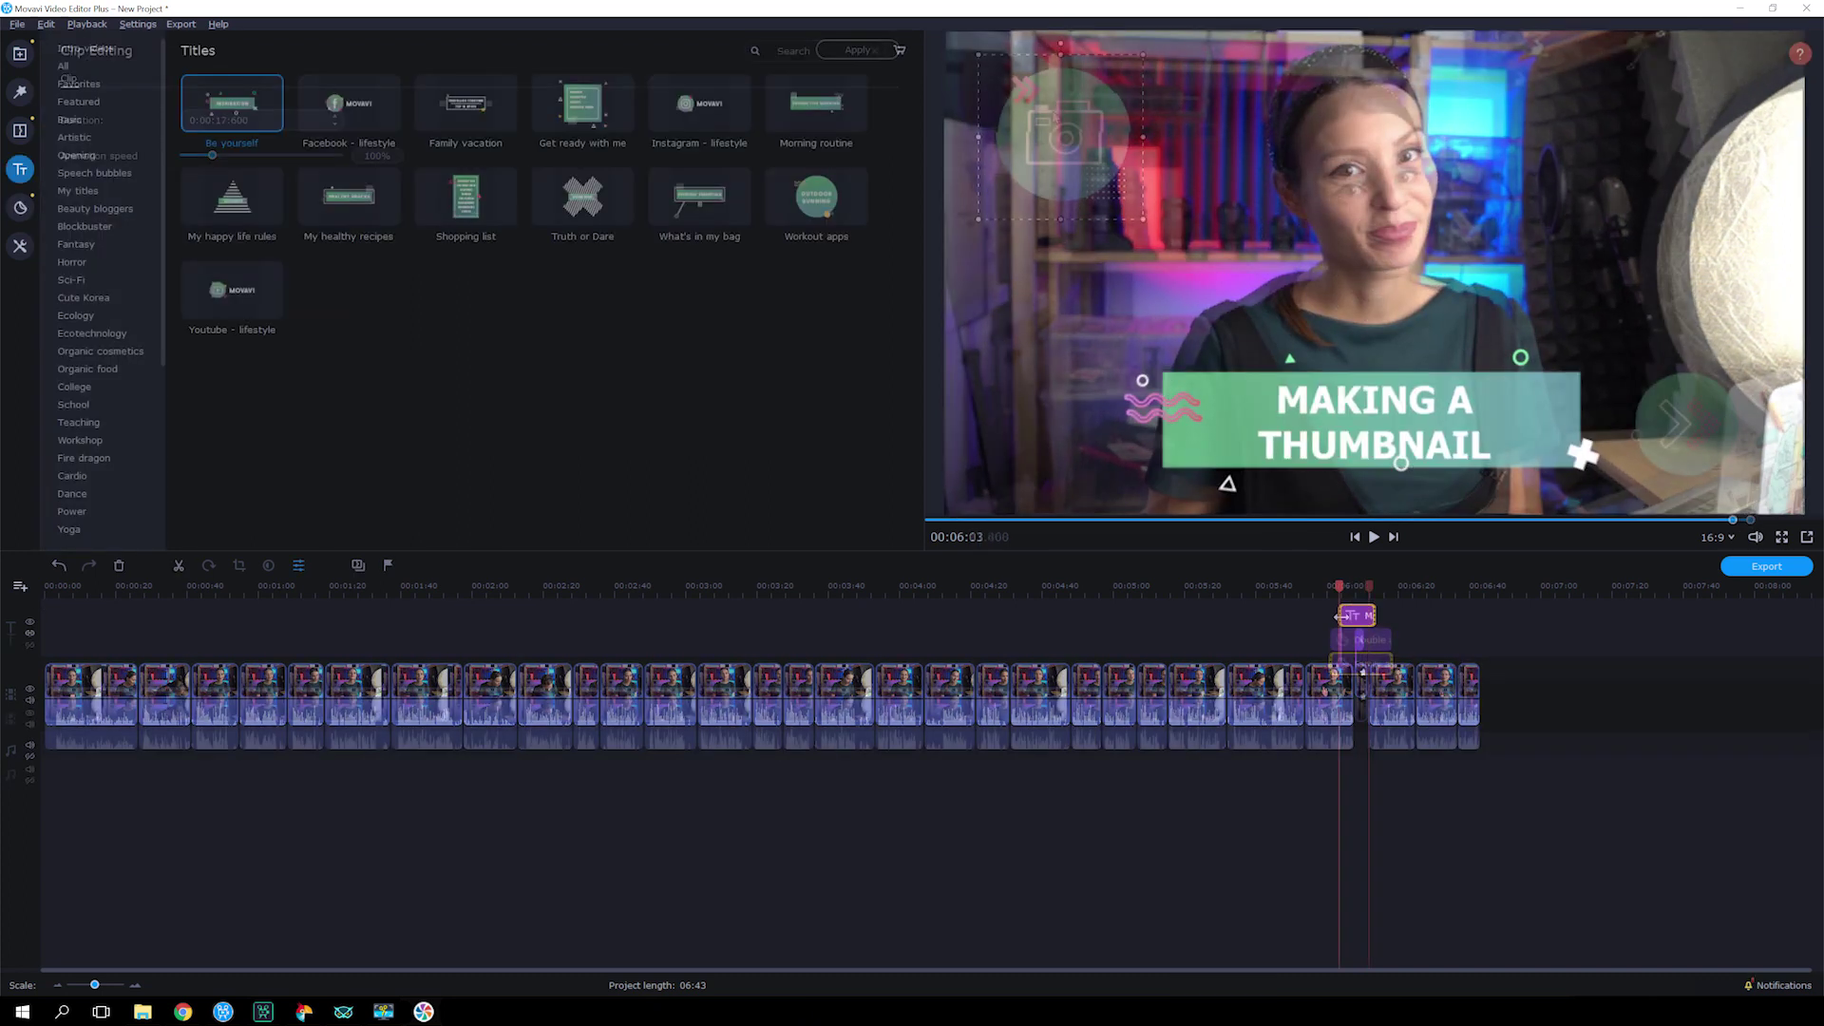
{"action": "left_click_drag", "start_coordinate": [703, 101], "coordinate": [1055, 116]}
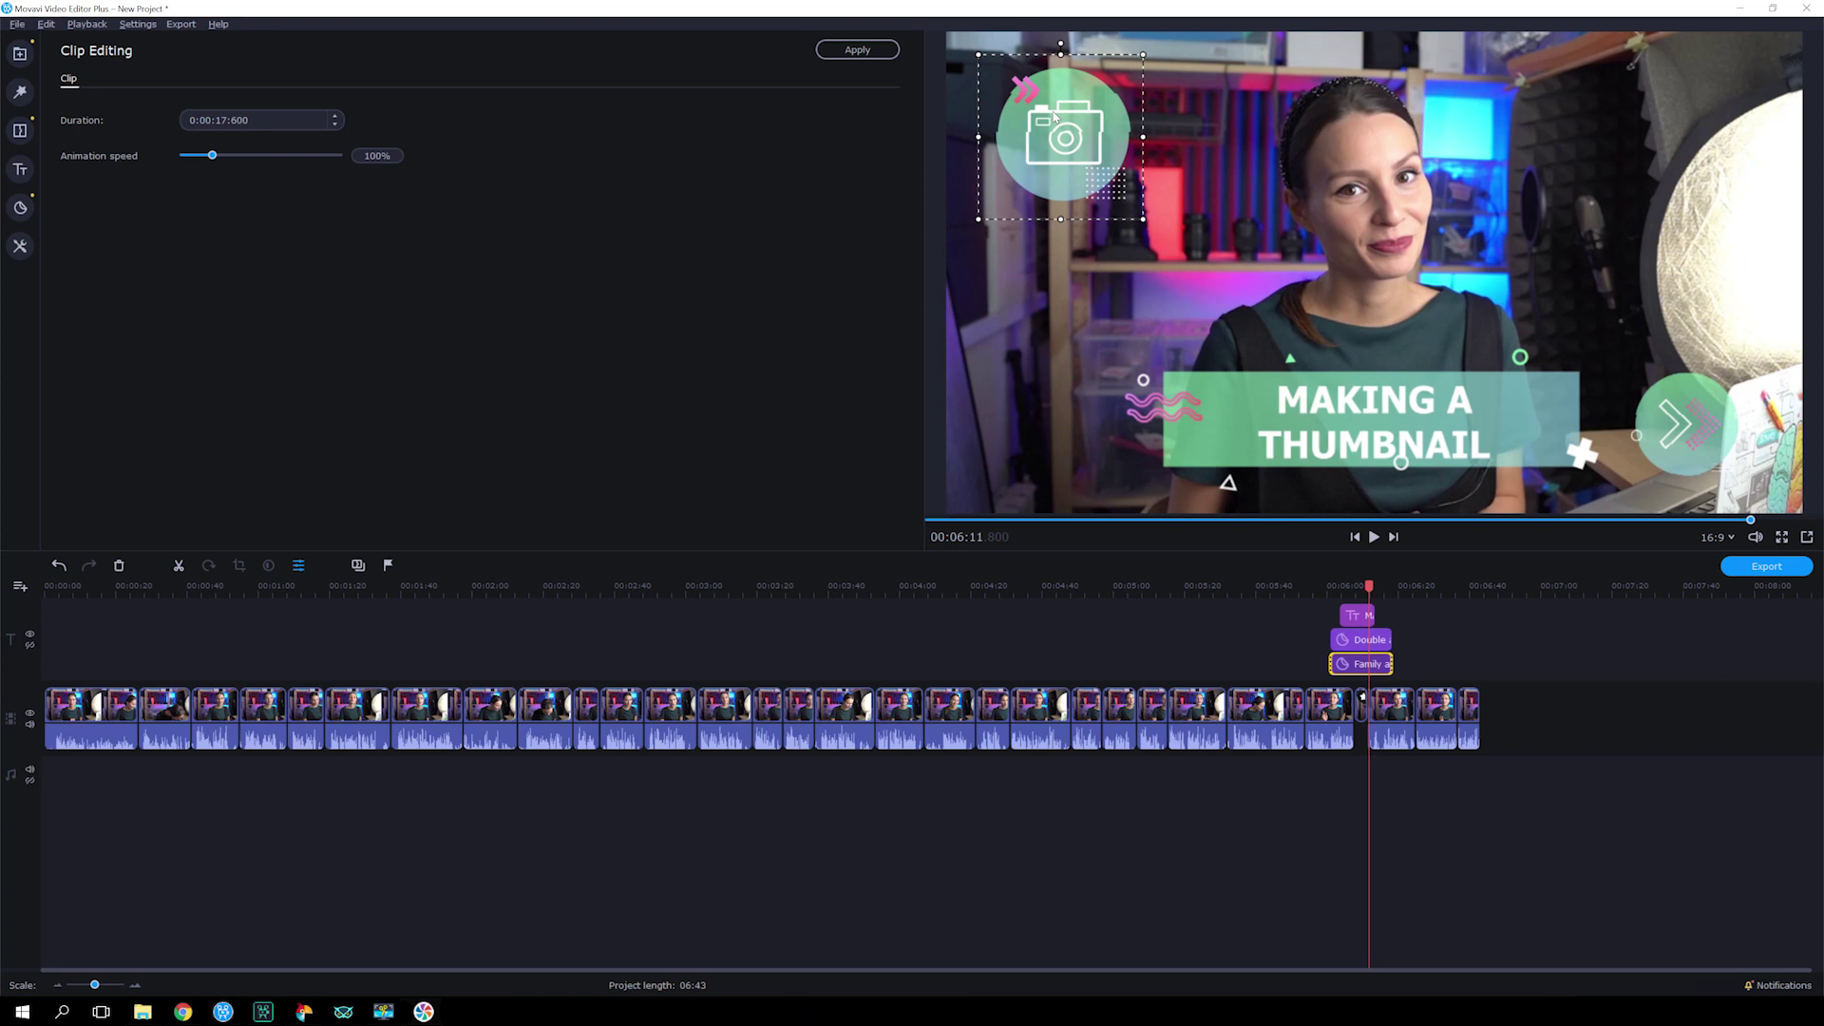
Step: Add the Travelling Together title on a new track and export the video
{"action": "left_click", "coordinate": [19, 169]}
{"action": "left_click_drag", "start_coordinate": [712, 234], "coordinate": [1350, 688]}
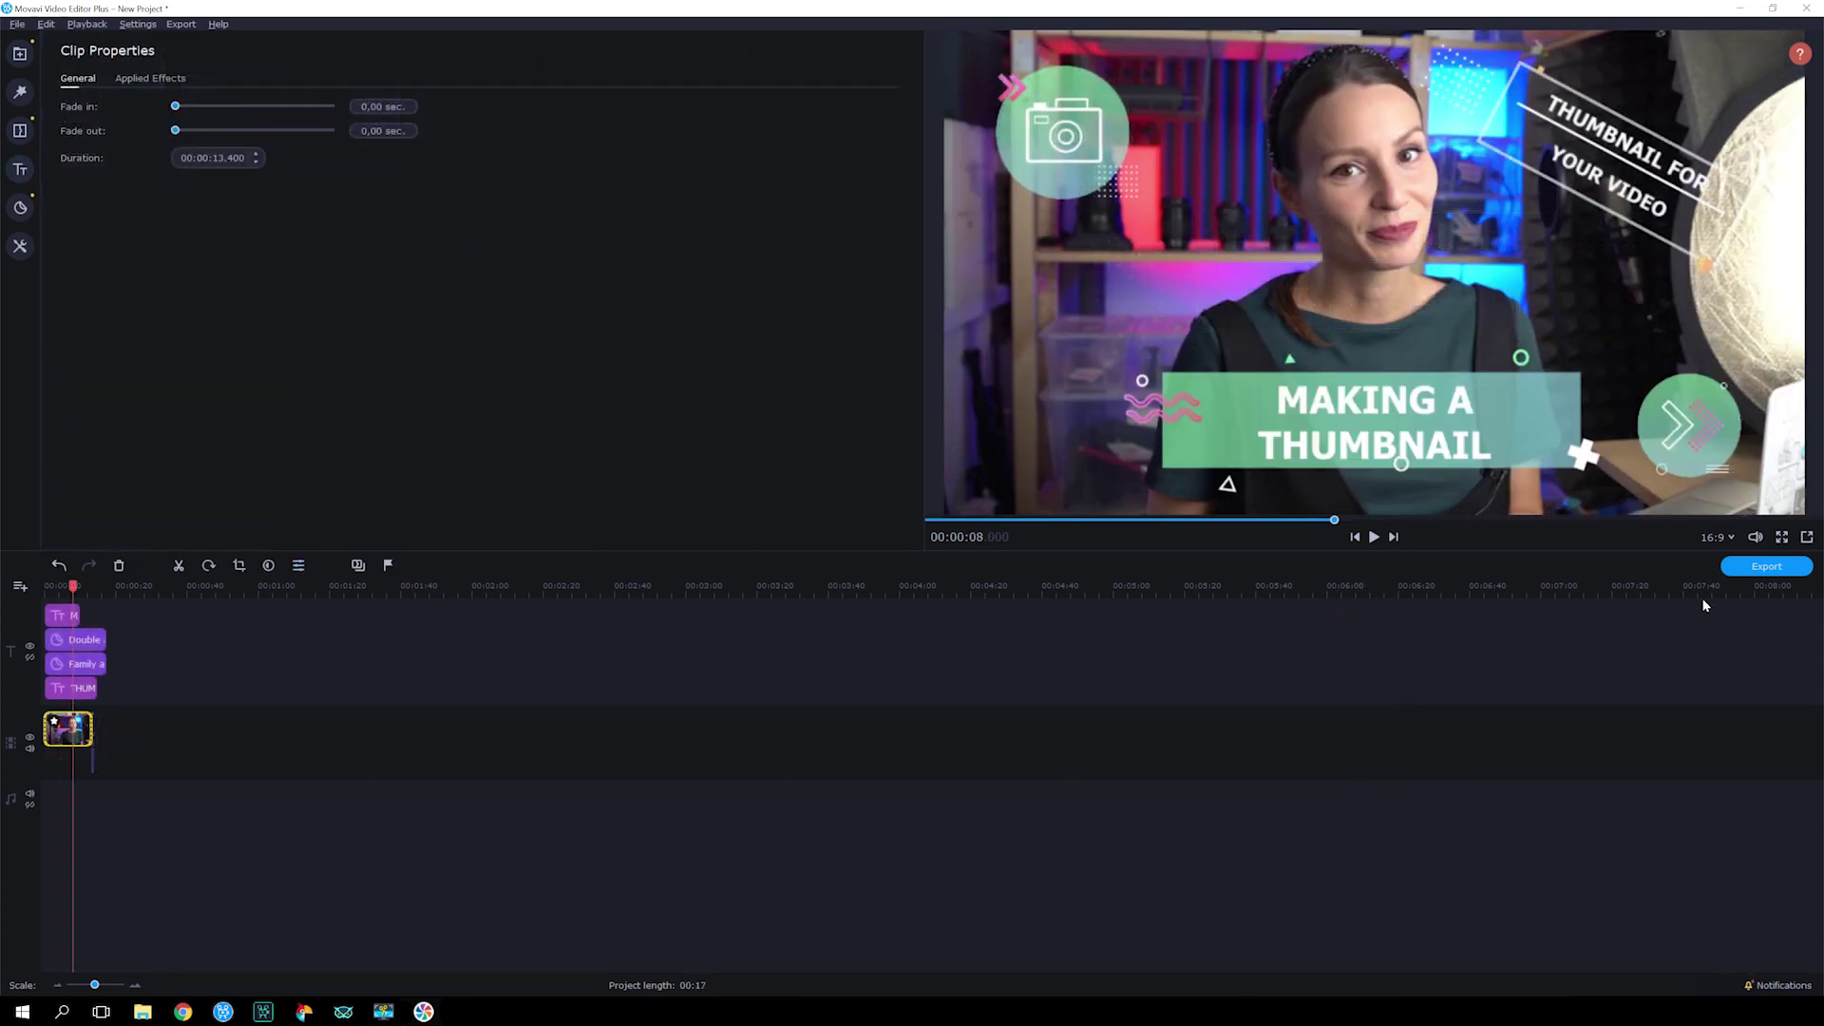
{"action": "left_click", "coordinate": [1763, 567]}
{"action": "left_click", "coordinate": [1092, 645]}
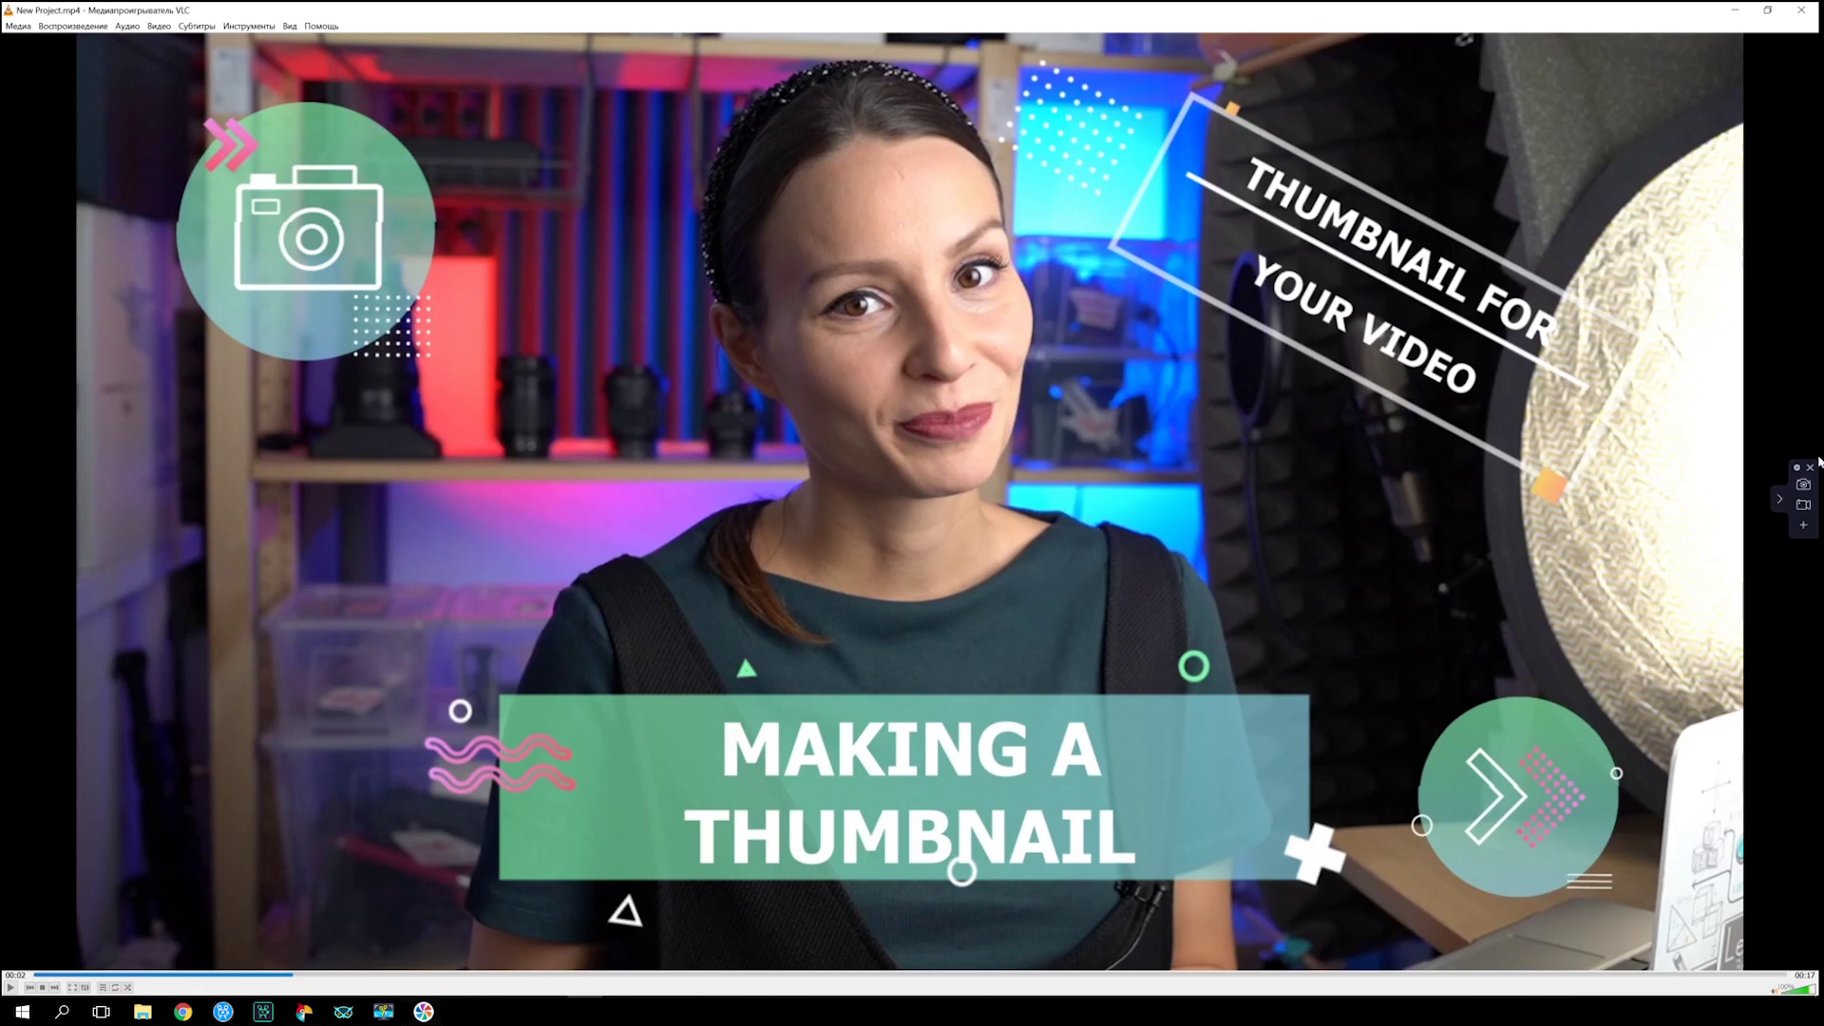
Step: Capture a still of the screen area around the video playing in VLC
{"action": "left_click", "coordinate": [1811, 487]}
{"action": "left_click", "coordinate": [347, 162]}
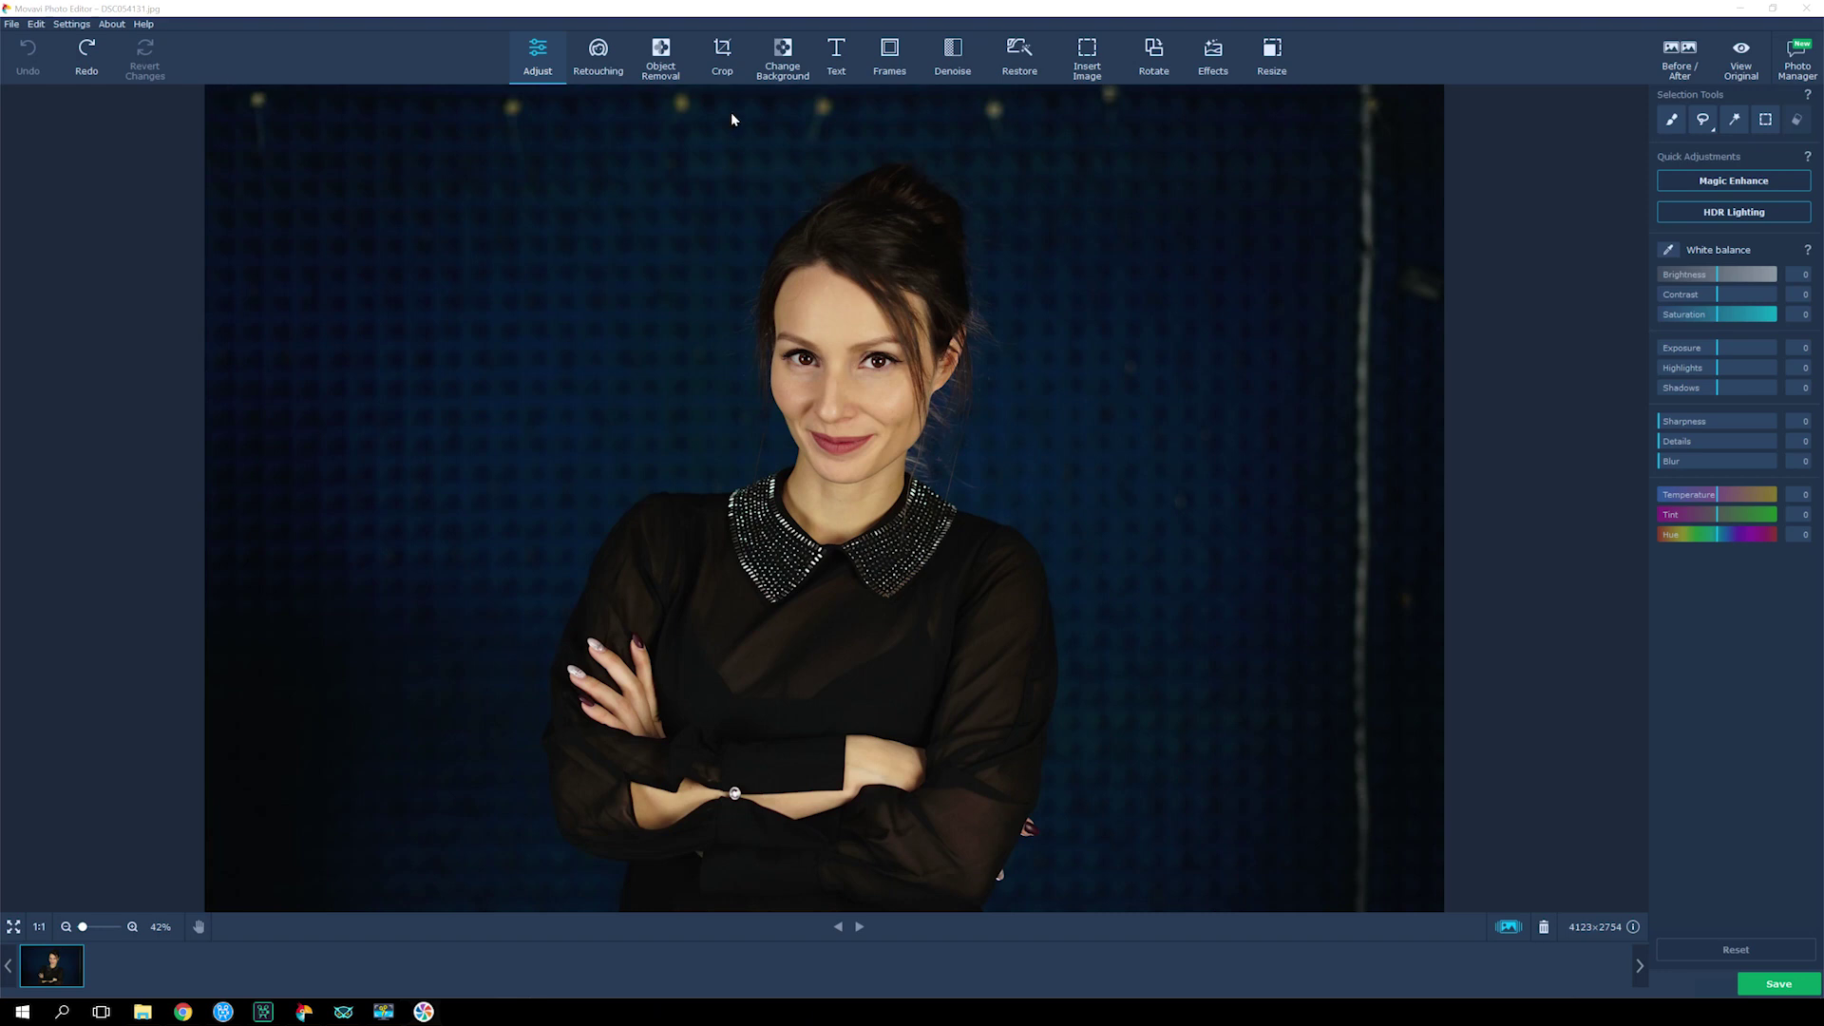
Step: Crop the portrait inward from the top-left to 3863×2553, then start Change Background
{"action": "left_click", "coordinate": [722, 52]}
{"action": "left_click_drag", "start_coordinate": [212, 89], "coordinate": [277, 142]}
{"action": "left_click_drag", "start_coordinate": [827, 364], "coordinate": [801, 366]}
{"action": "left_click", "coordinate": [1695, 341]}
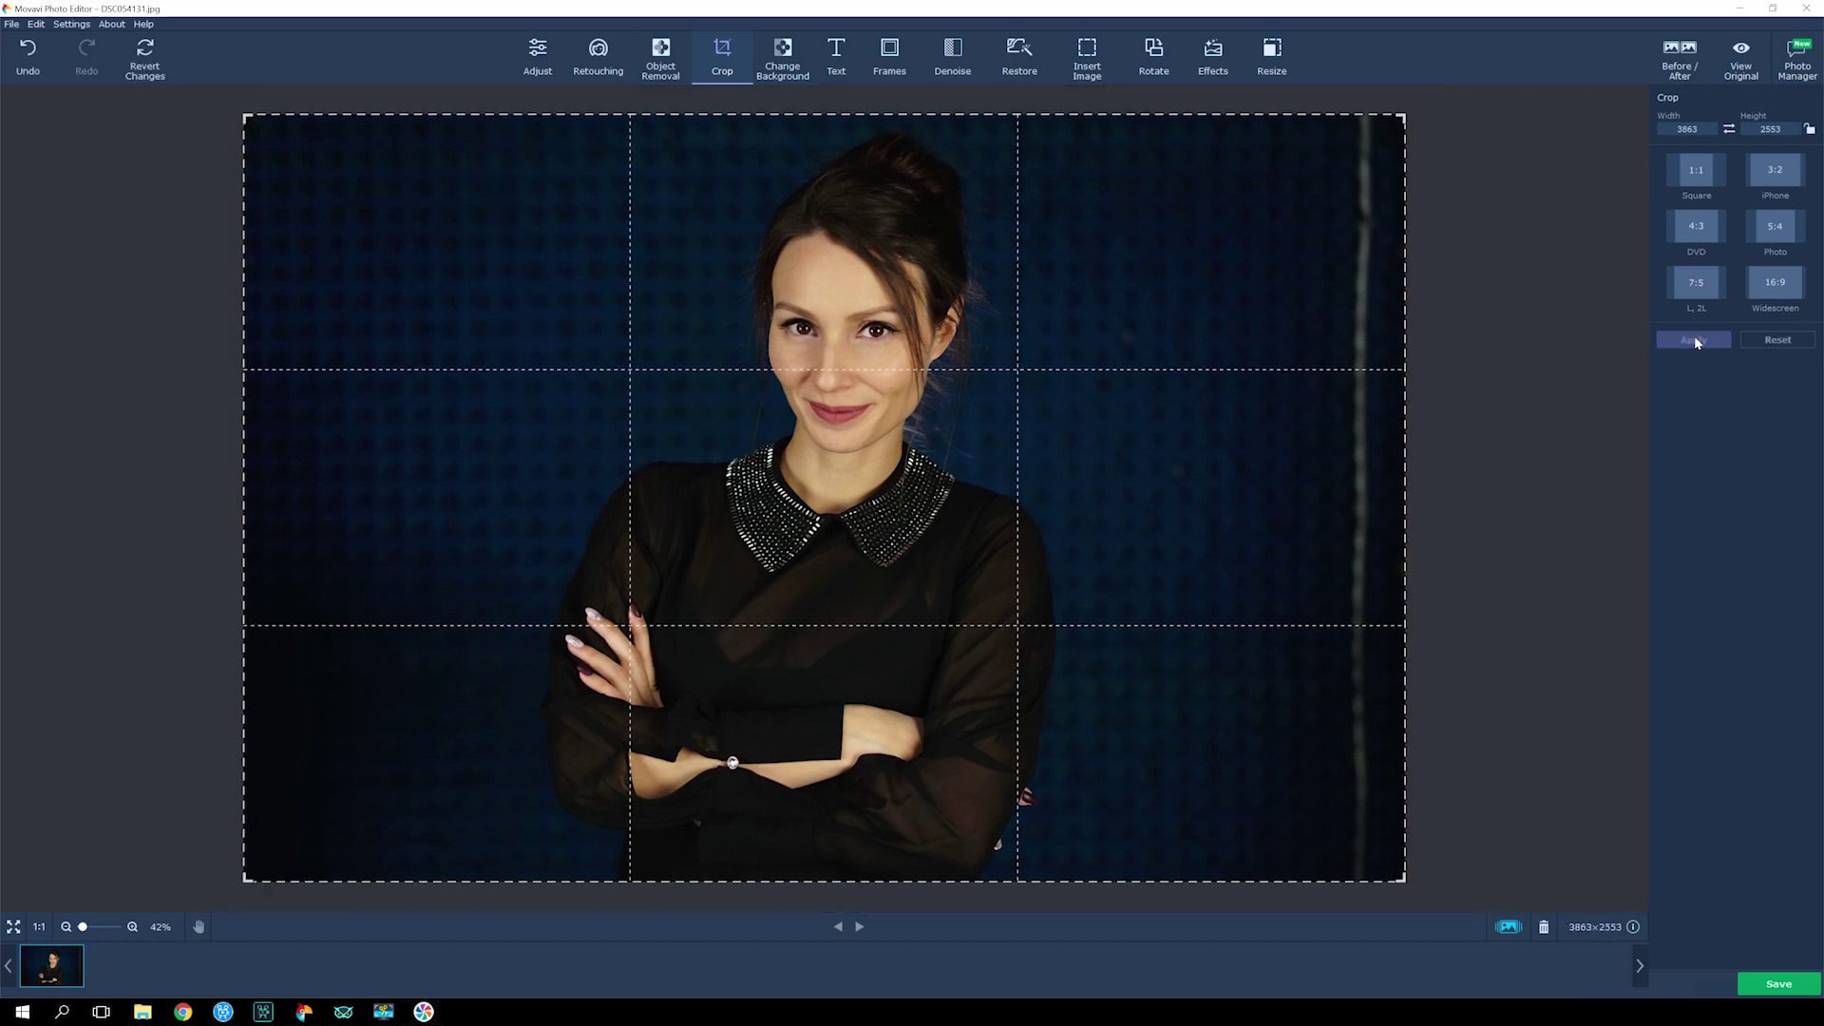
{"action": "left_click", "coordinate": [796, 66]}
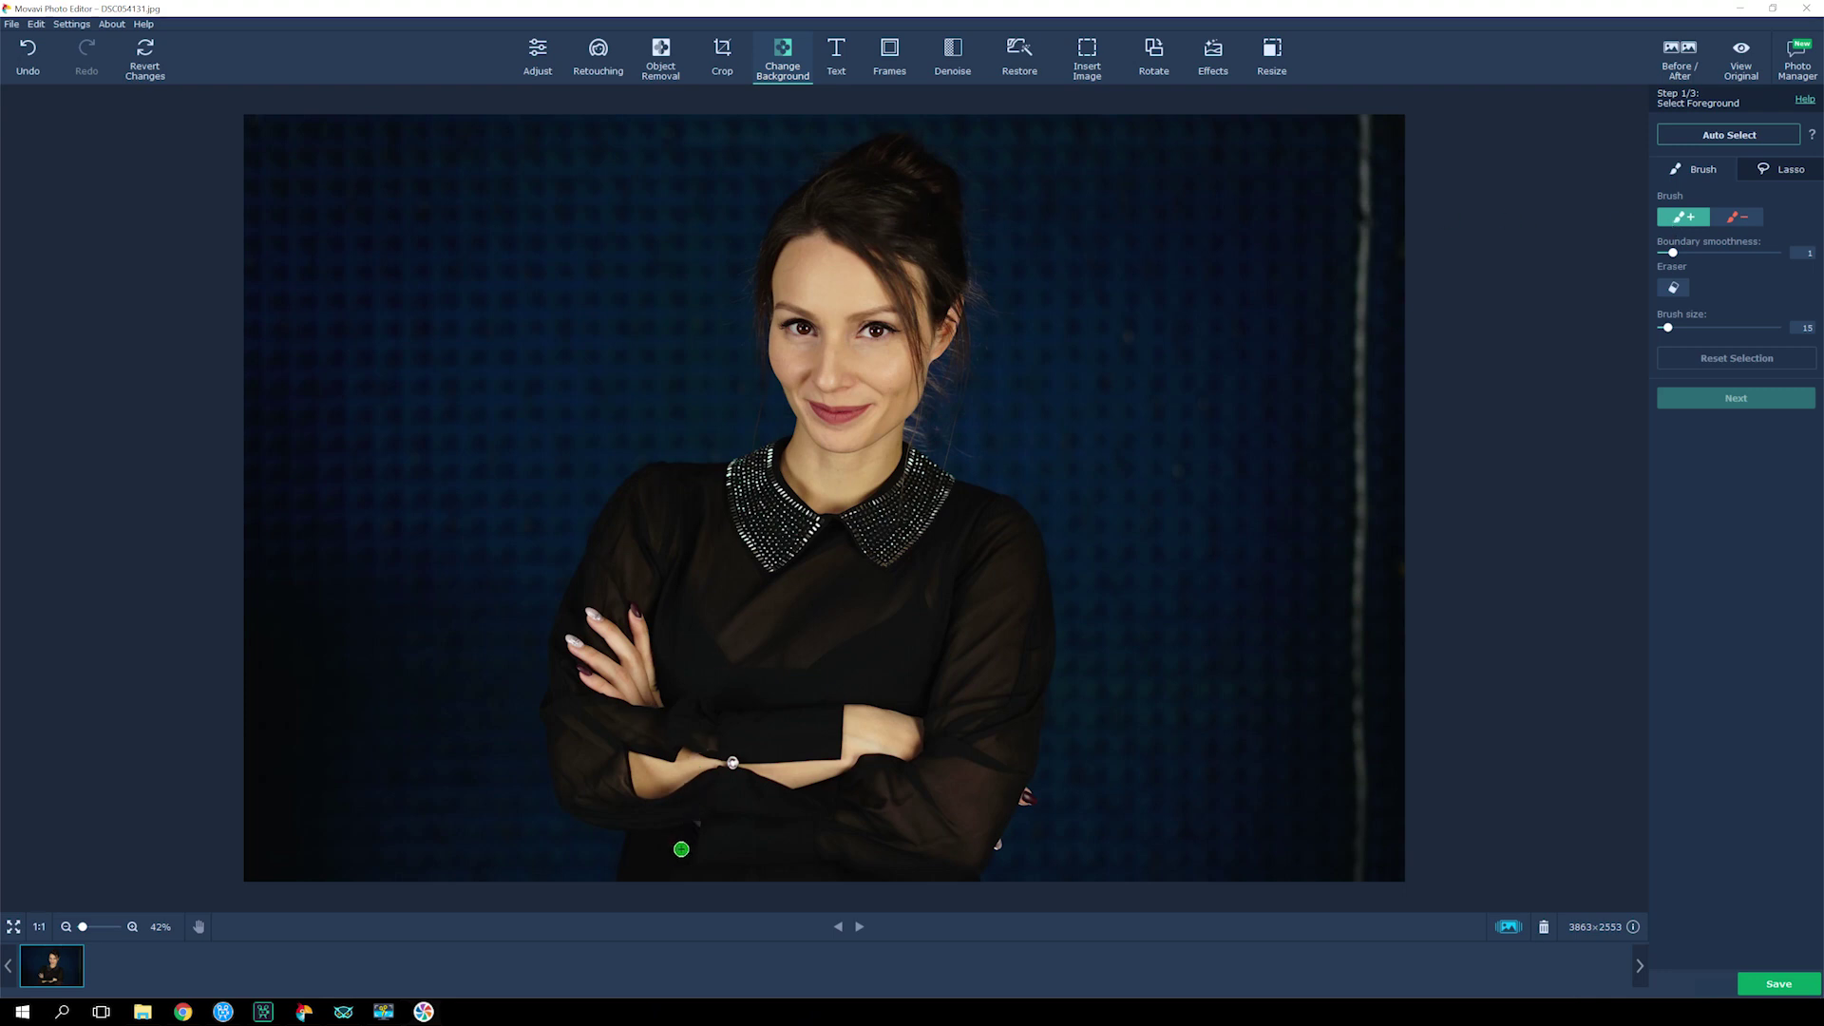
Step: Mark the woman's arms, face and hair as foreground and the surrounding backdrop as background
{"action": "mouse_move", "coordinate": [643, 757]}
{"action": "left_mouse_down"}
{"action": "mouse_move", "coordinate": [594, 719]}
{"action": "mouse_move", "coordinate": [614, 620]}
{"action": "mouse_move", "coordinate": [696, 516]}
{"action": "left_mouse_up"}
{"action": "left_click_drag", "start_coordinate": [823, 388], "coordinate": [797, 242]}
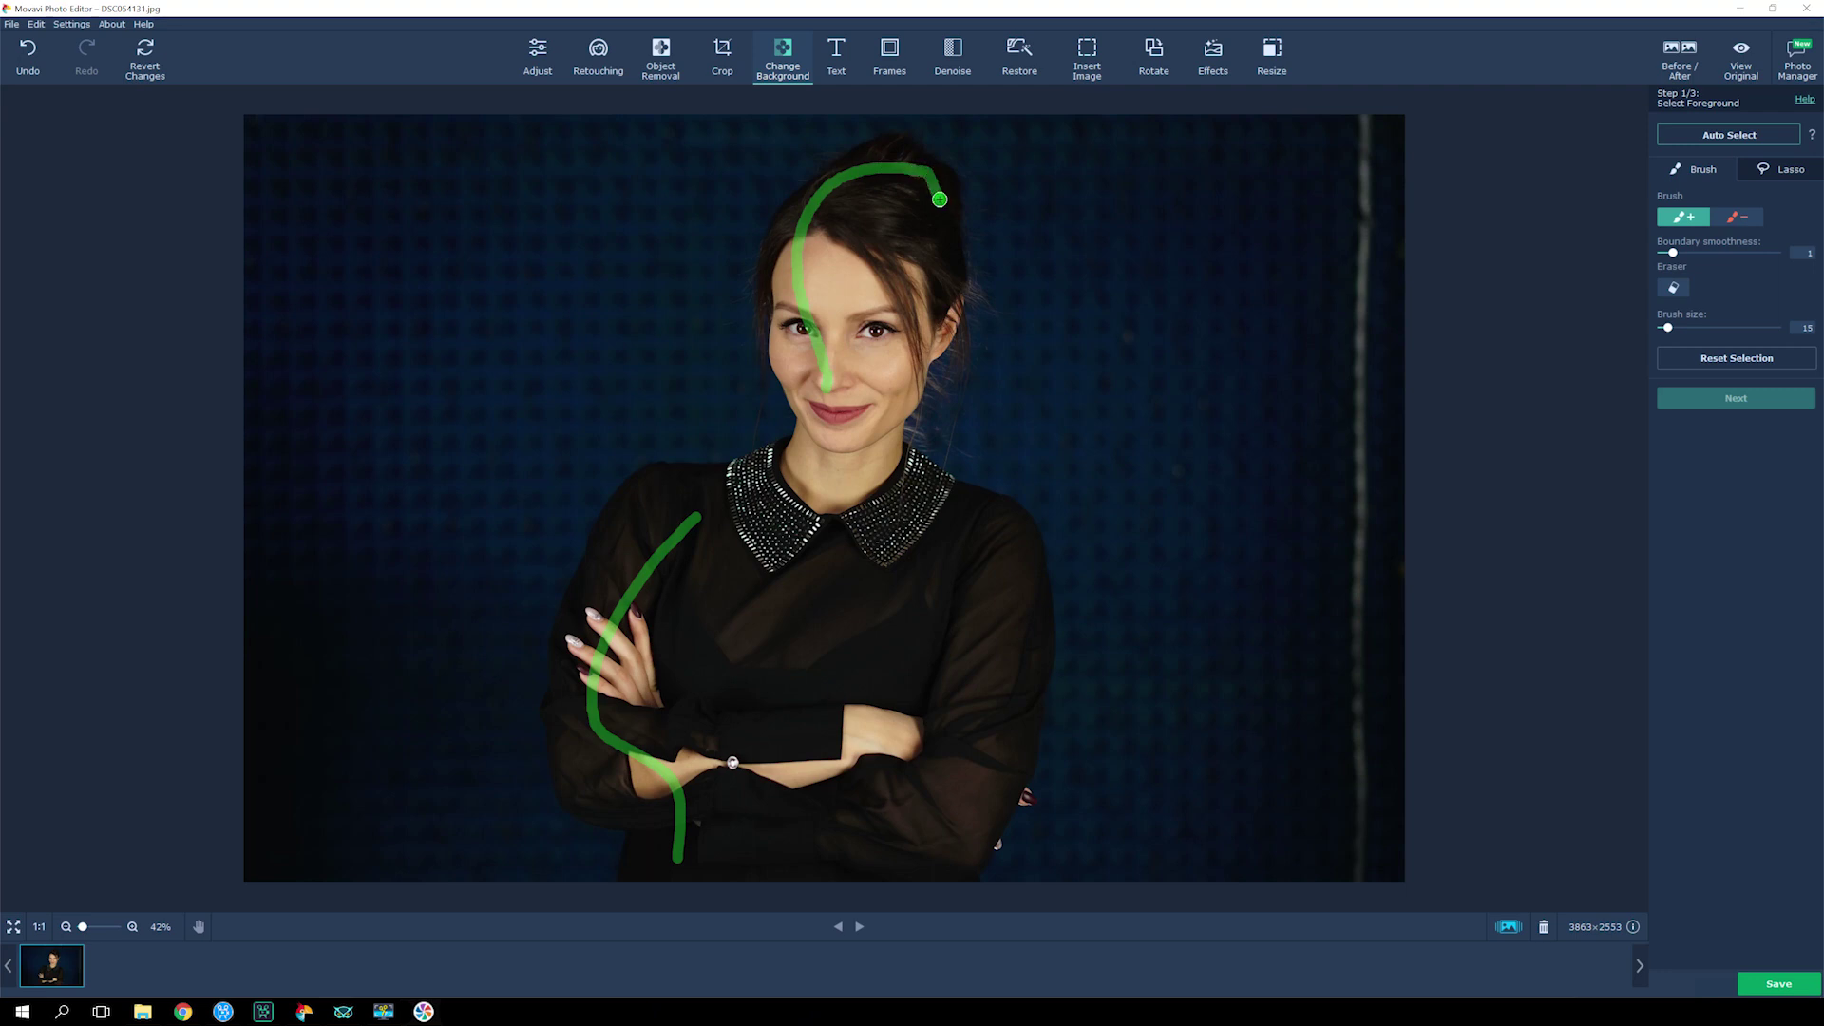
{"action": "mouse_move", "coordinate": [948, 495]}
{"action": "left_mouse_down"}
{"action": "mouse_move", "coordinate": [994, 508]}
{"action": "mouse_move", "coordinate": [1035, 566]}
{"action": "mouse_move", "coordinate": [956, 842]}
{"action": "left_mouse_up"}
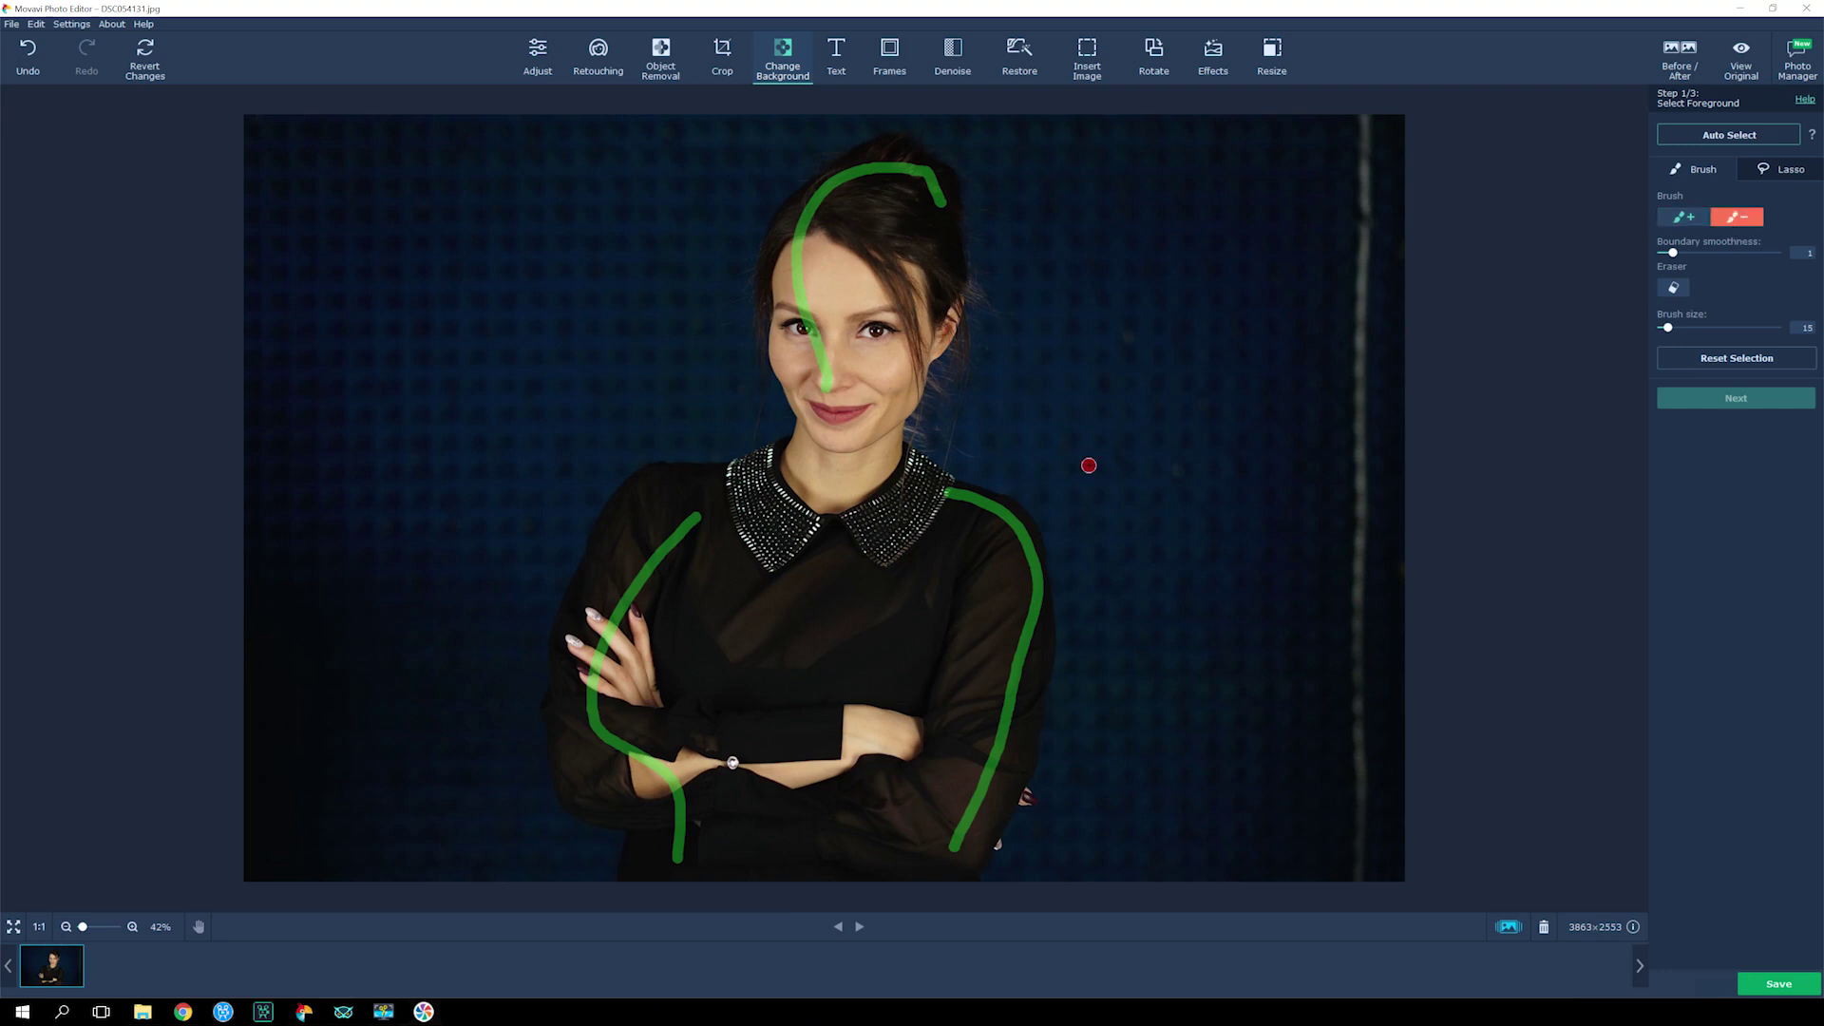
{"action": "mouse_move", "coordinate": [582, 880]}
{"action": "left_mouse_down"}
{"action": "mouse_move", "coordinate": [519, 793]}
{"action": "mouse_move", "coordinate": [490, 642]}
{"action": "mouse_move", "coordinate": [587, 437]}
{"action": "left_mouse_up"}
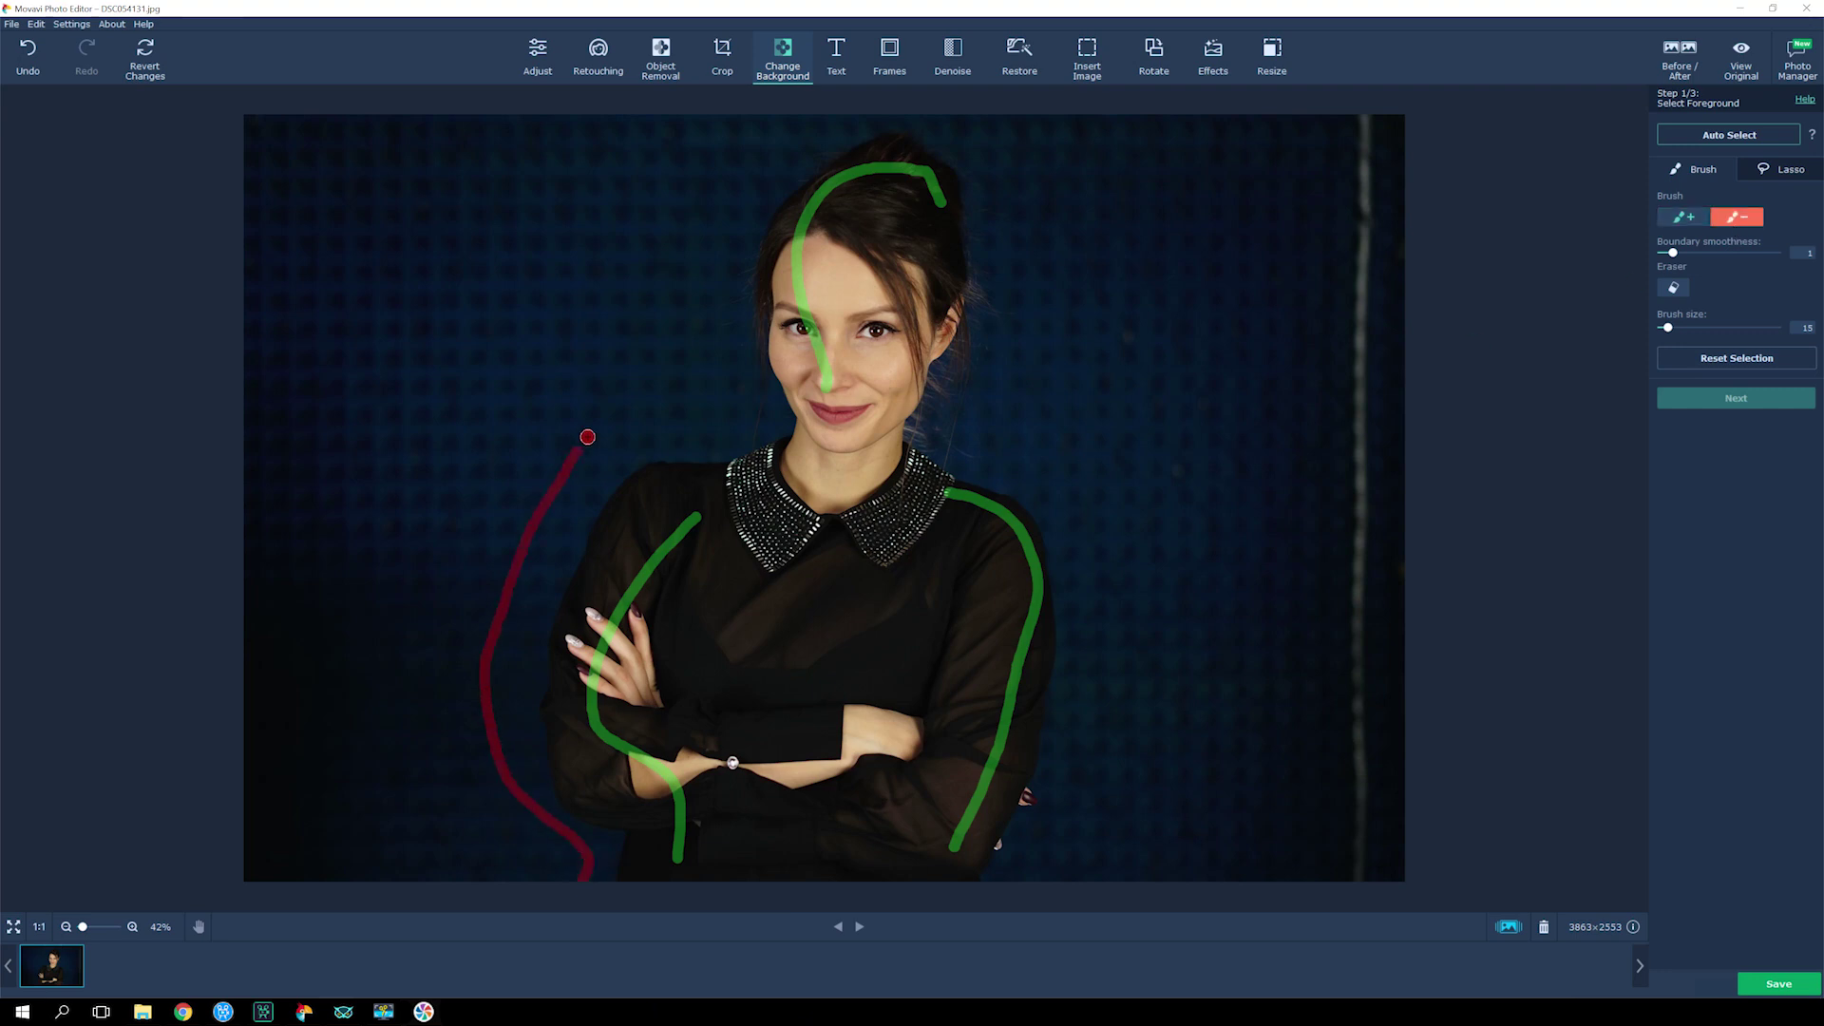
{"action": "left_click_drag", "start_coordinate": [719, 393], "coordinate": [774, 161]}
{"action": "mouse_move", "coordinate": [950, 114]}
{"action": "left_mouse_down"}
{"action": "mouse_move", "coordinate": [1009, 219]}
{"action": "mouse_move", "coordinate": [1006, 349]}
{"action": "mouse_move", "coordinate": [1038, 514]}
{"action": "mouse_move", "coordinate": [1115, 715]}
{"action": "mouse_move", "coordinate": [1090, 902]}
{"action": "left_mouse_up"}
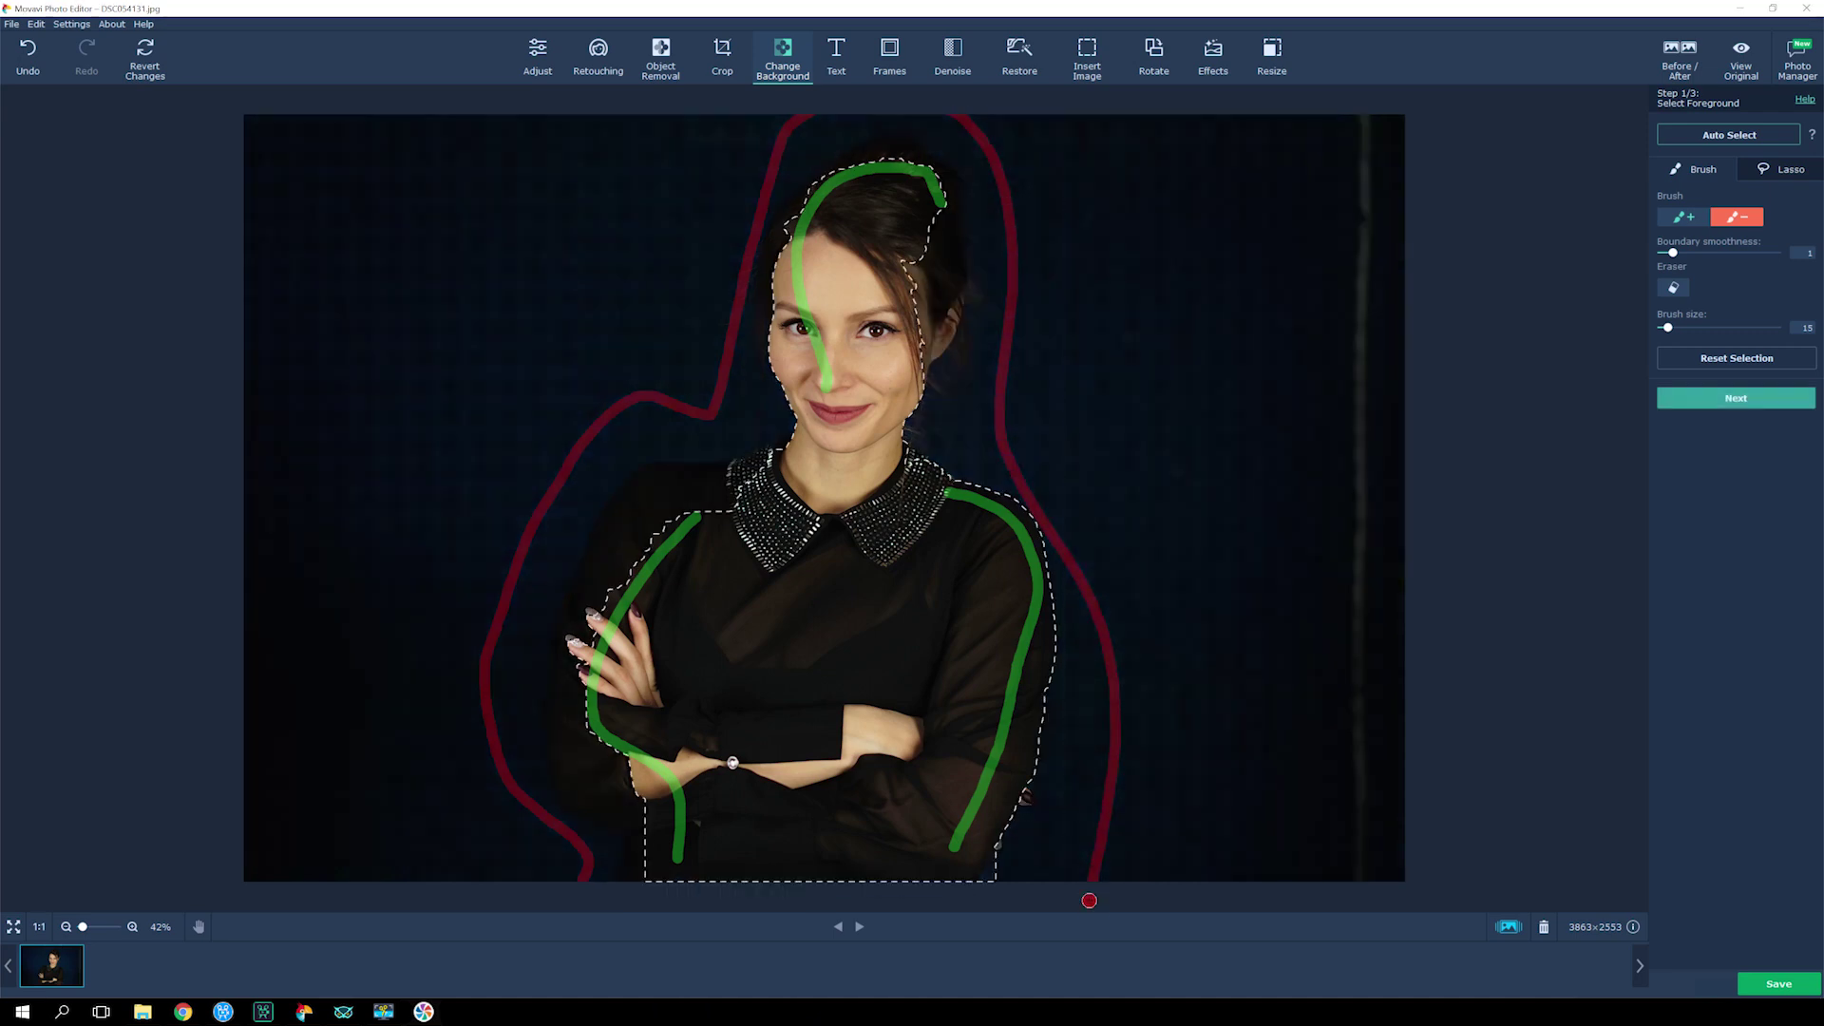
Step: Add foreground marks on her lower body, shoulder and hair bun, then advance to edge refinement
{"action": "left_click", "coordinate": [1684, 217]}
{"action": "left_click_drag", "start_coordinate": [632, 879], "coordinate": [564, 713]}
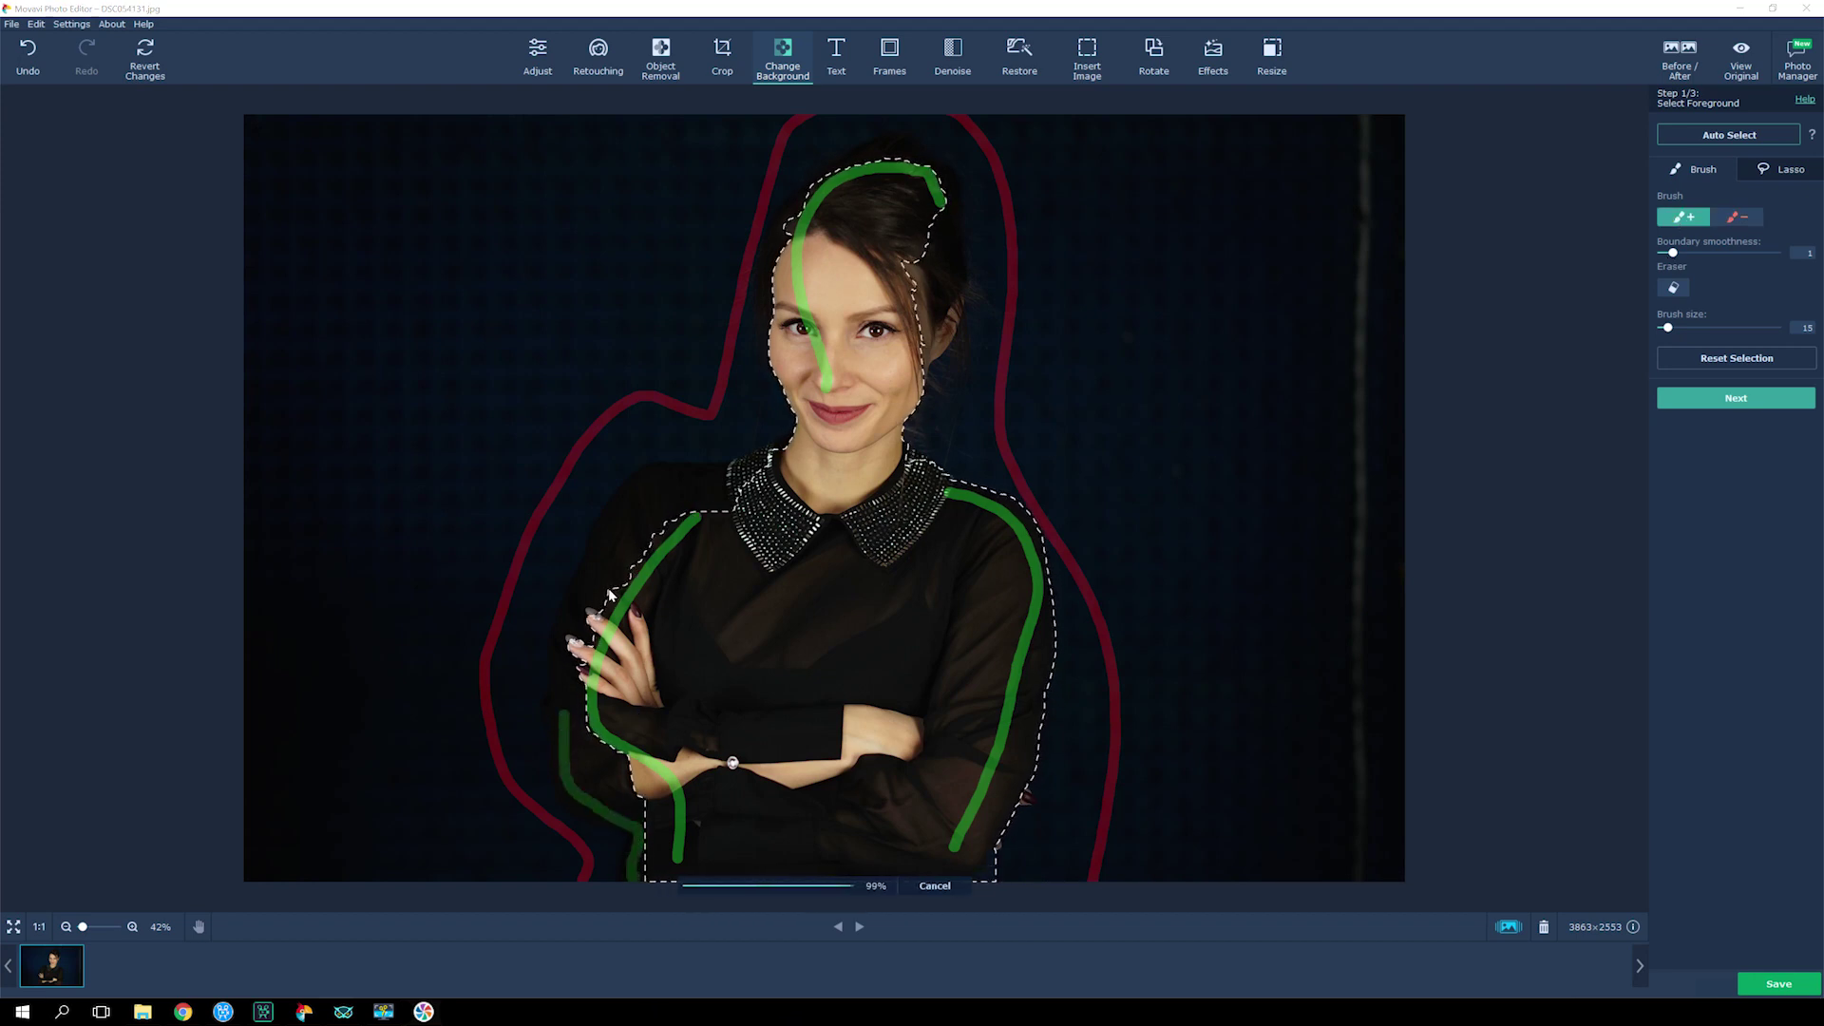
{"action": "mouse_move", "coordinate": [565, 708]}
{"action": "left_mouse_down"}
{"action": "mouse_move", "coordinate": [612, 538]}
{"action": "mouse_move", "coordinate": [763, 462]}
{"action": "left_mouse_up"}
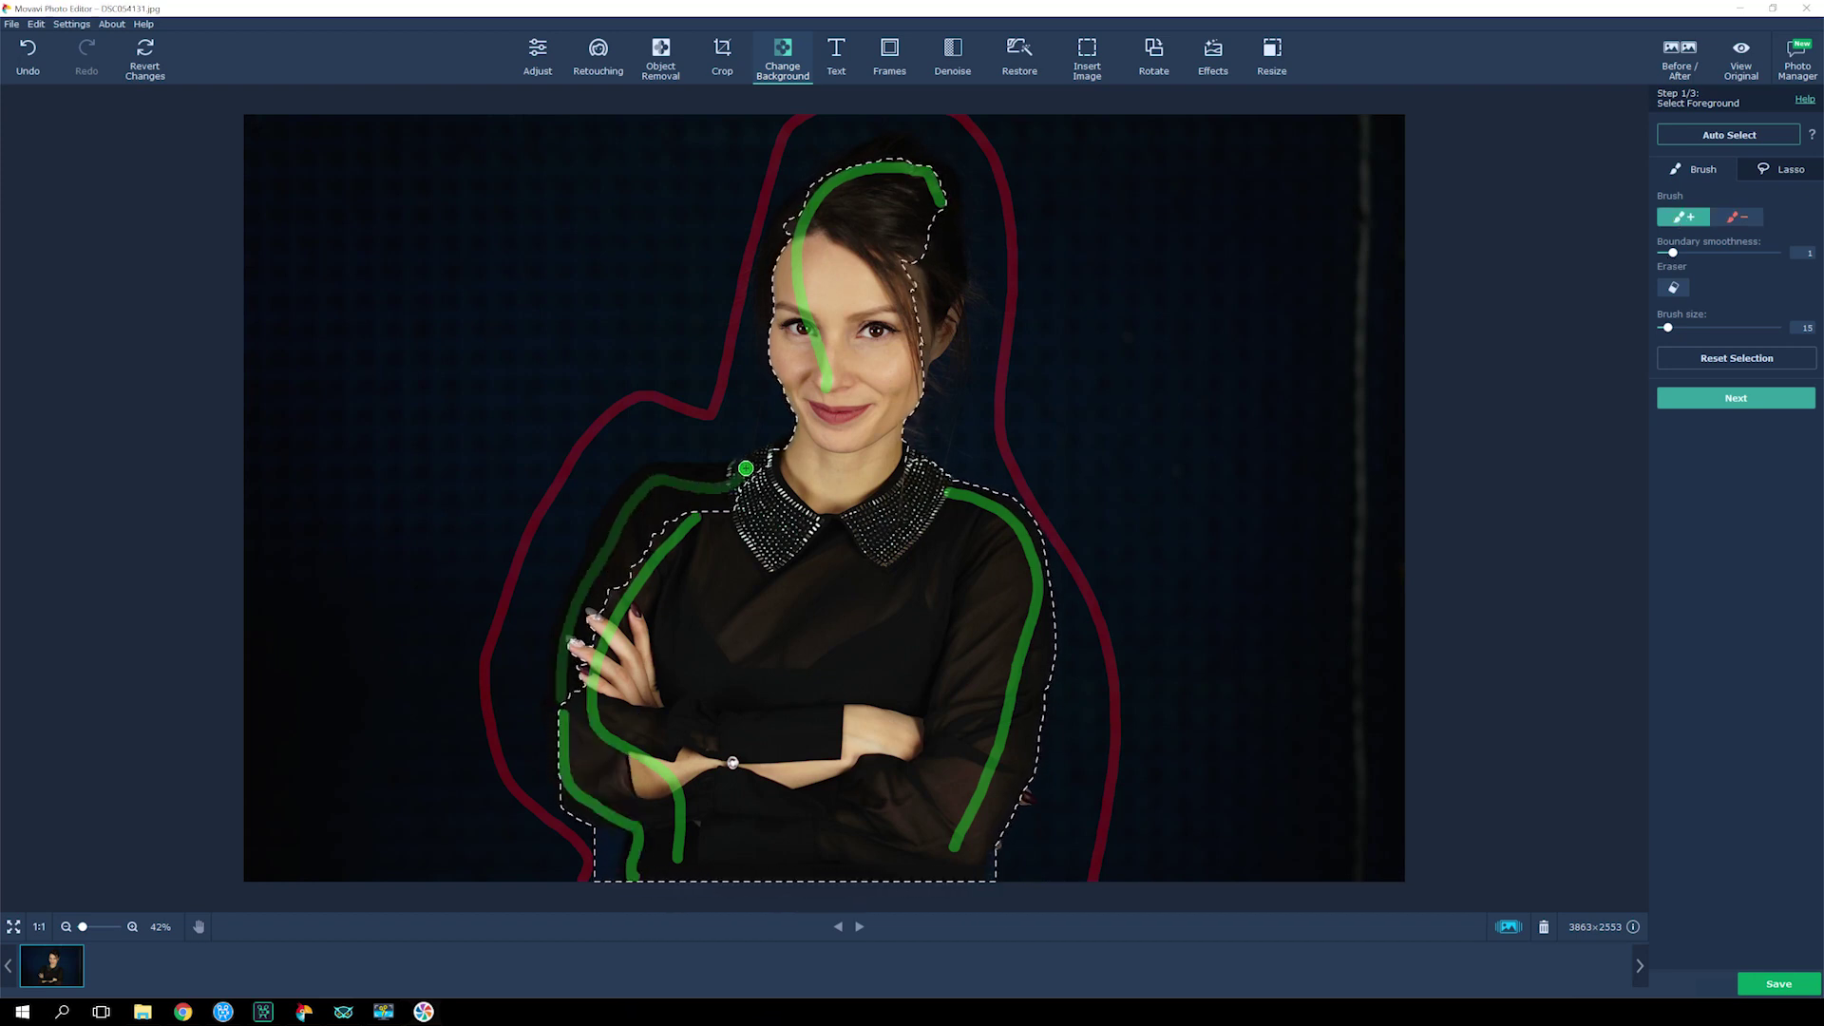
{"action": "mouse_move", "coordinate": [817, 185]}
{"action": "left_mouse_down"}
{"action": "mouse_move", "coordinate": [898, 395]}
{"action": "mouse_move", "coordinate": [940, 447]}
{"action": "left_mouse_up"}
{"action": "left_click", "coordinate": [1737, 216]}
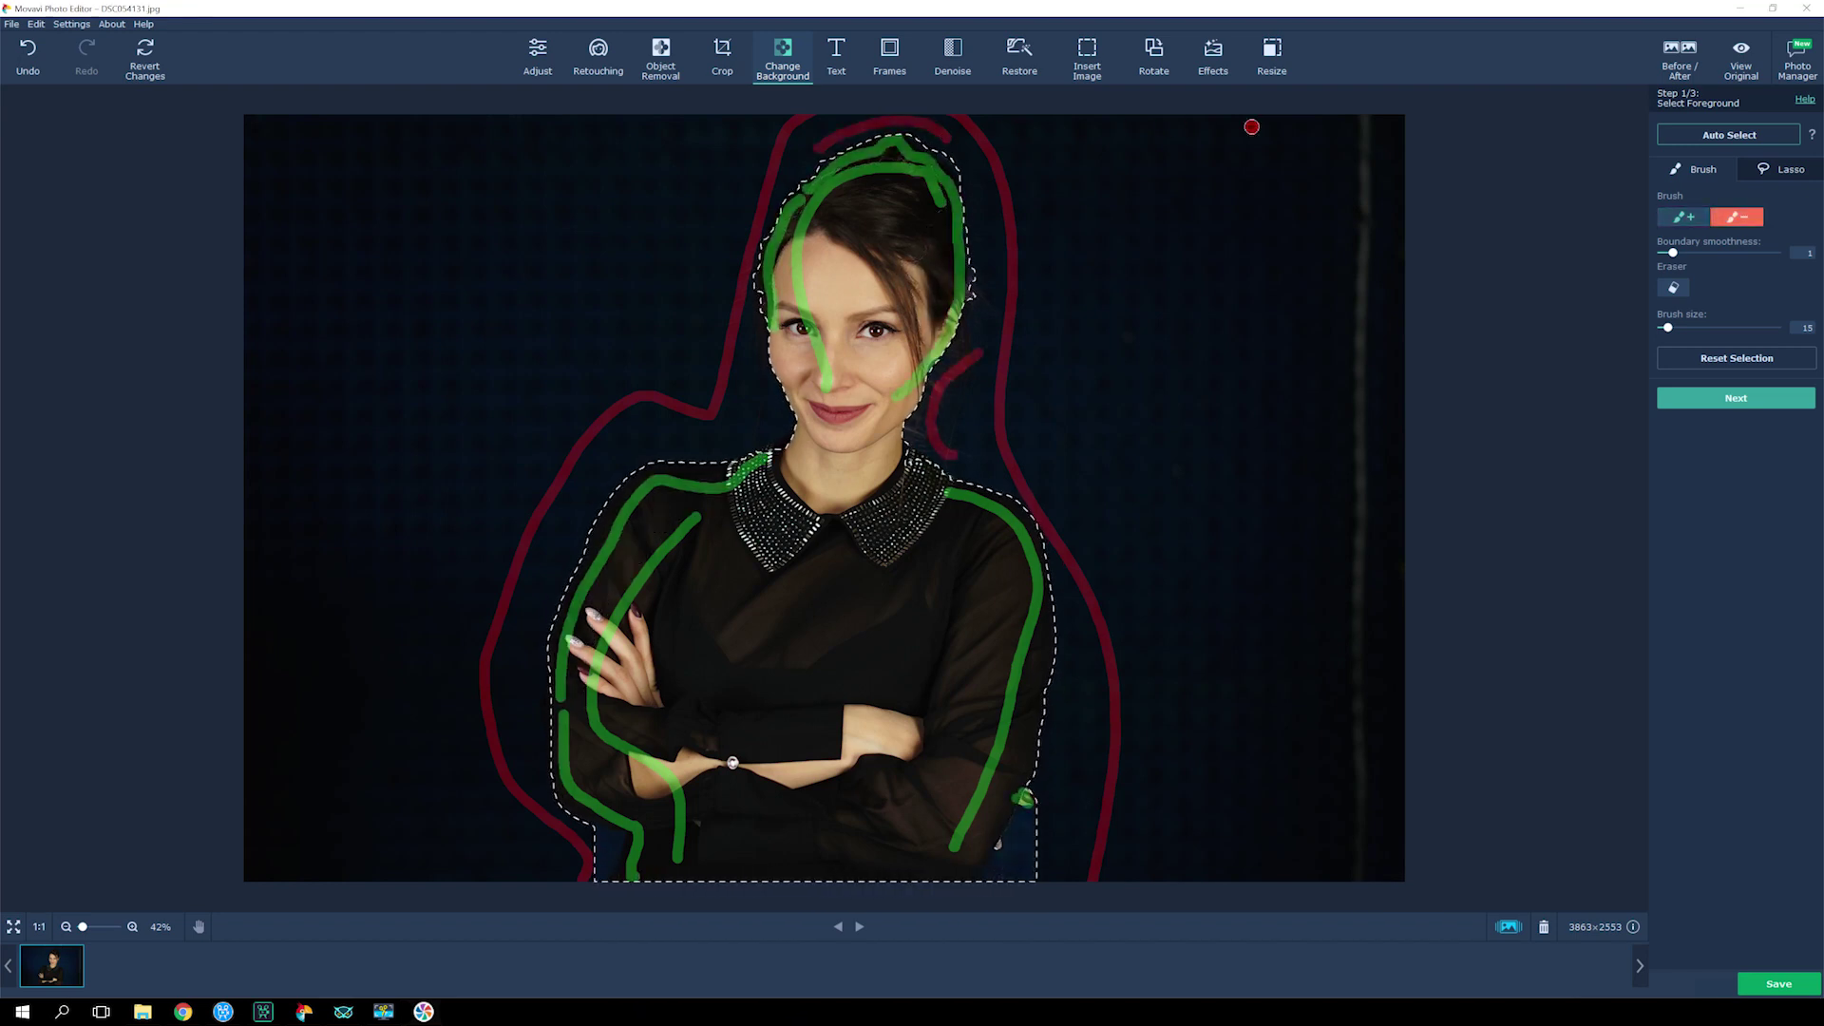
{"action": "left_click", "coordinate": [1722, 398]}
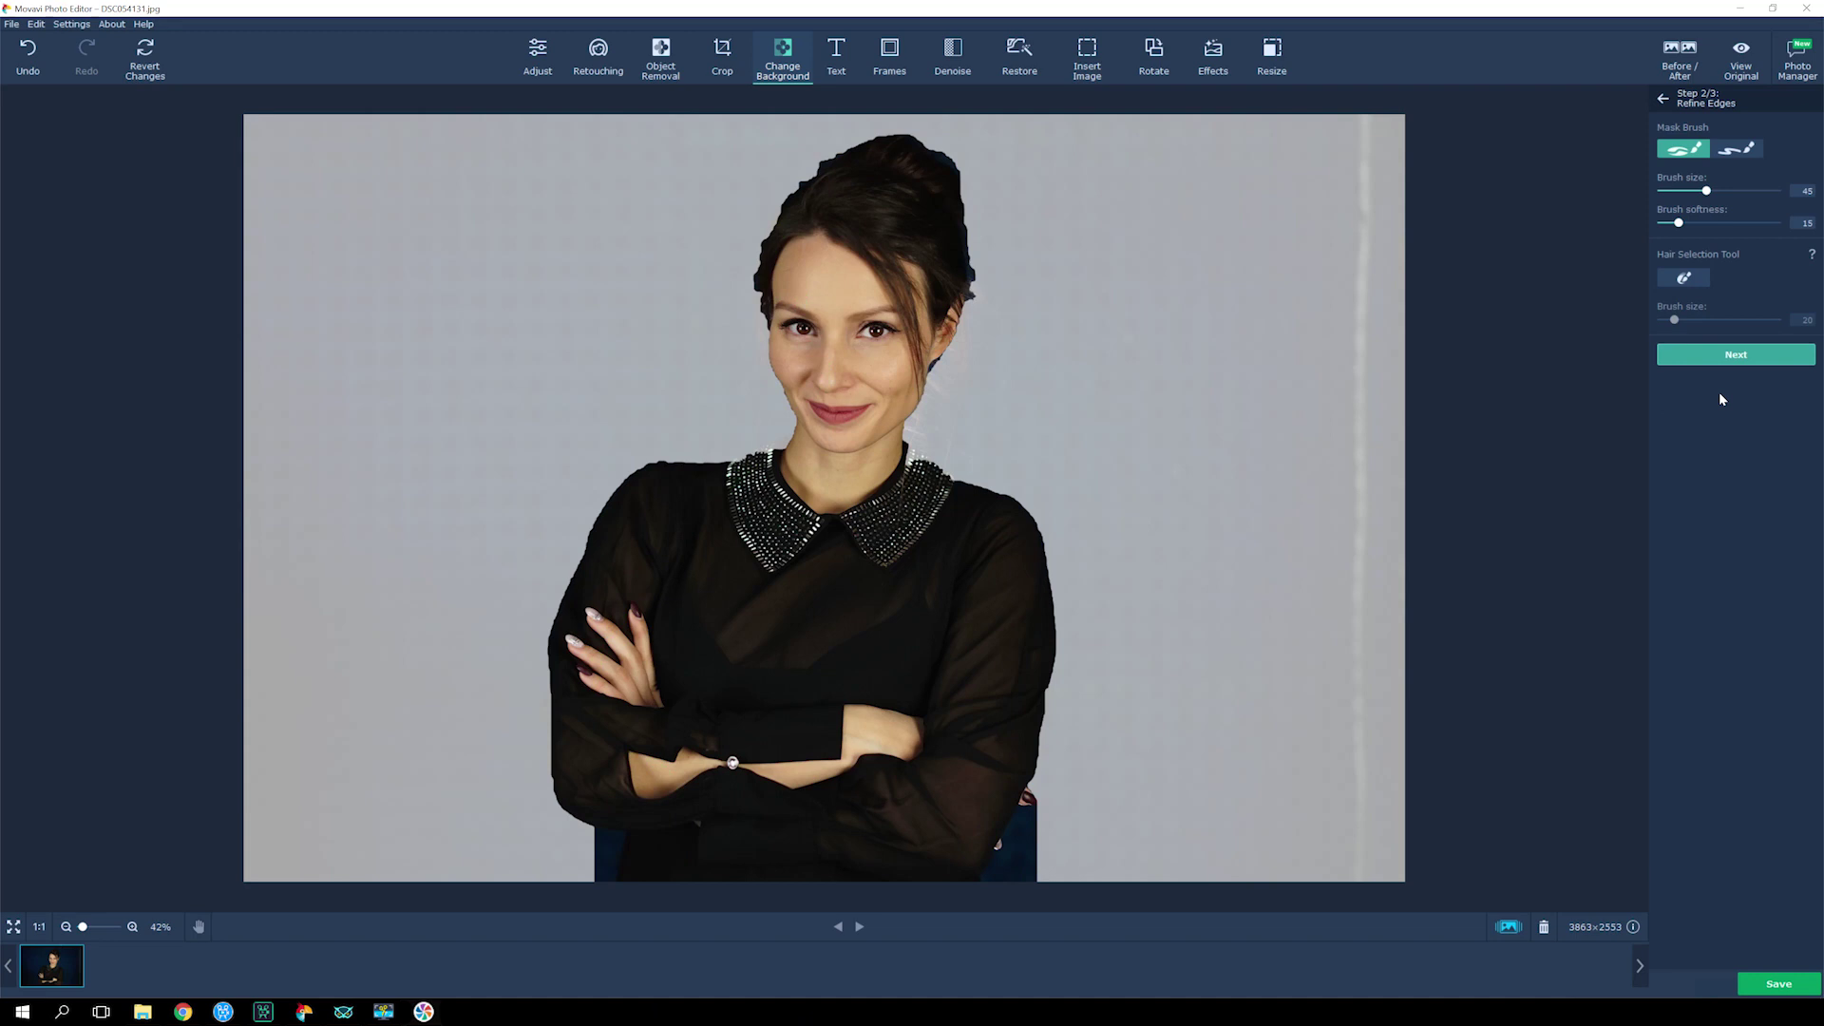
Step: Brush along the hair outline at her temple and crown to keep fine strands, then continue
{"action": "left_click", "coordinate": [1737, 148]}
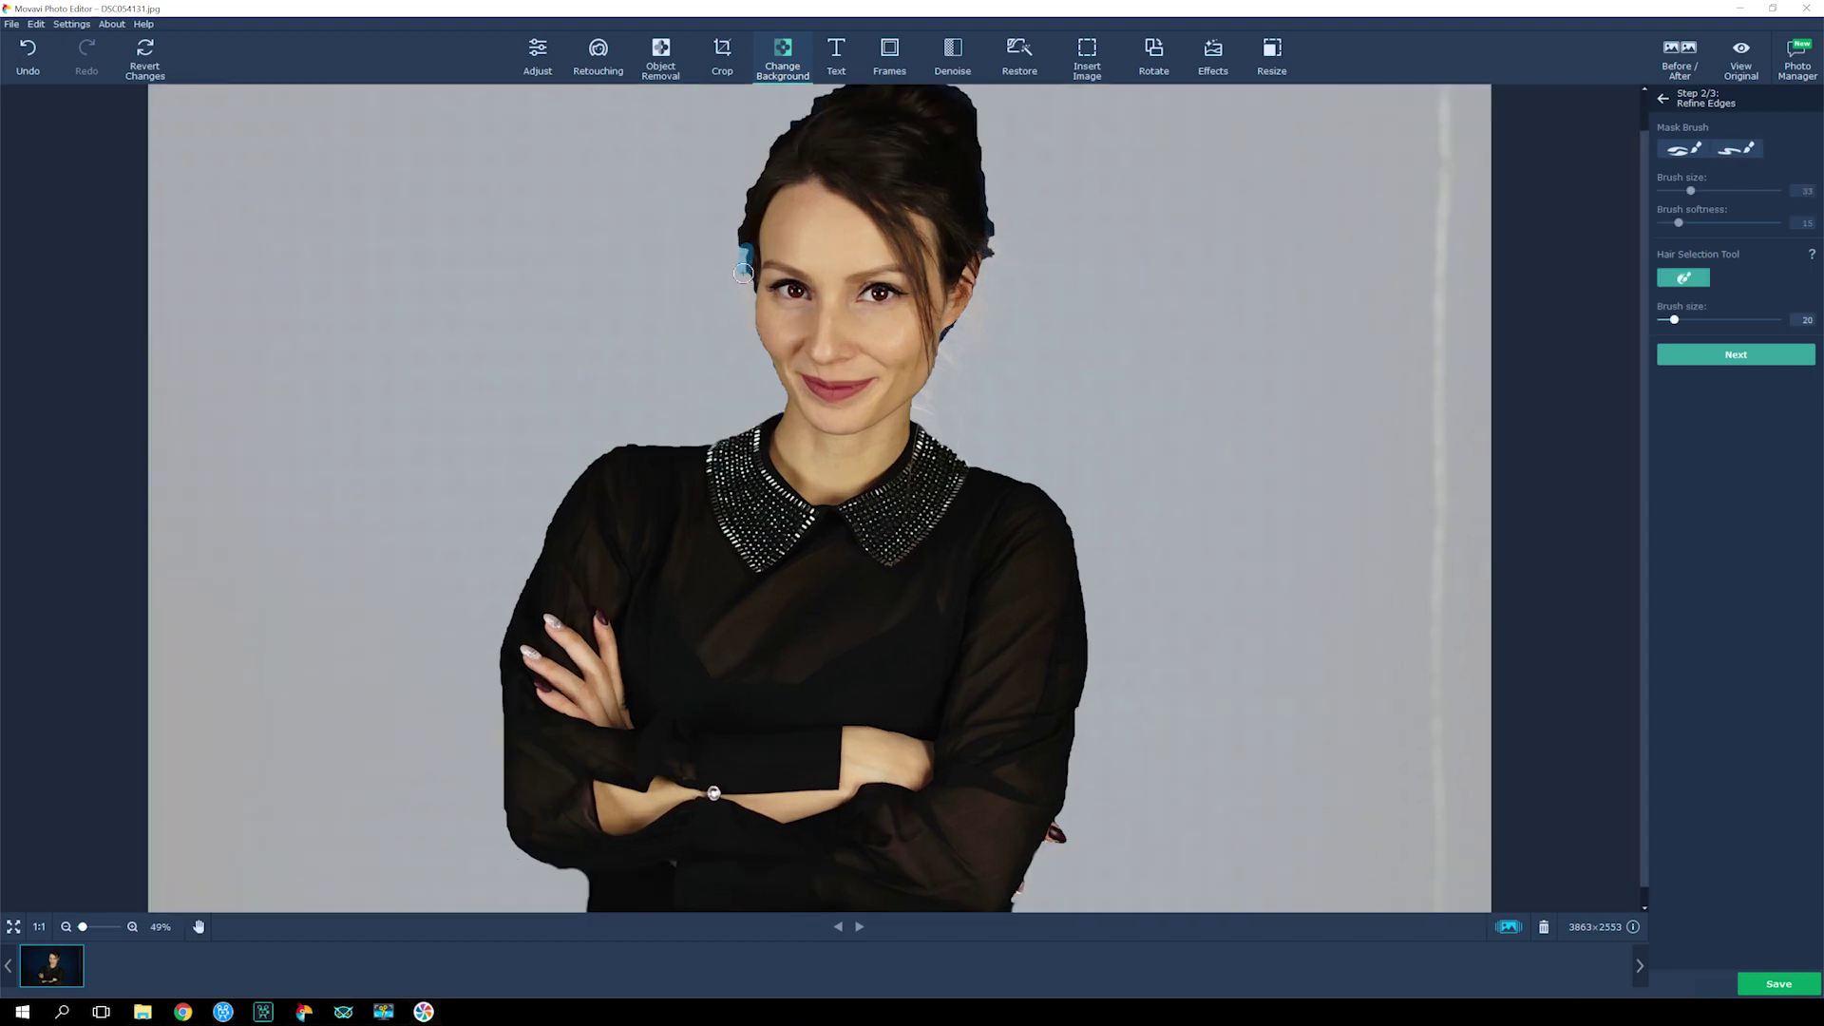
{"action": "left_click_drag", "start_coordinate": [743, 272], "coordinate": [746, 259]}
{"action": "left_click_drag", "start_coordinate": [756, 176], "coordinate": [823, 101]}
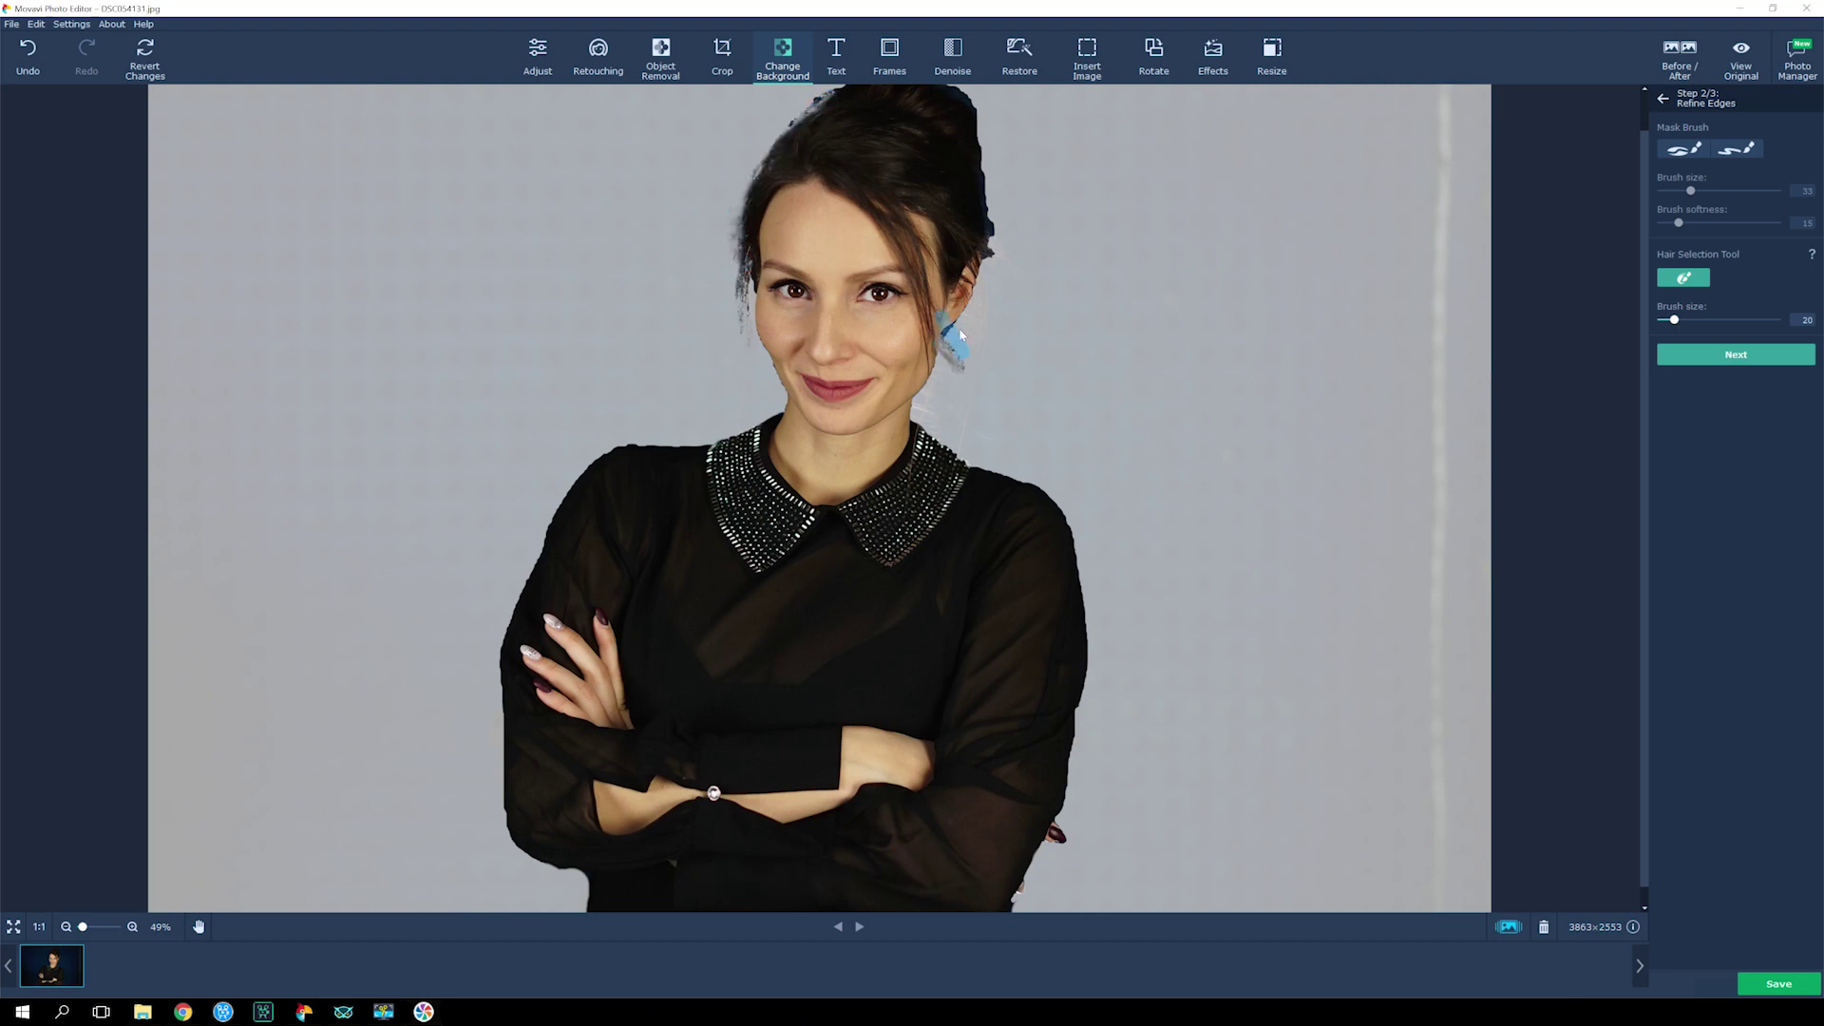
{"action": "left_click_drag", "start_coordinate": [977, 266], "coordinate": [989, 195]}
{"action": "scroll", "coordinate": [1625, 298], "scroll_direction": "up", "scroll_amount": 1}
{"action": "mouse_move", "coordinate": [914, 108]}
{"action": "left_mouse_down"}
{"action": "mouse_move", "coordinate": [974, 149]}
{"action": "mouse_move", "coordinate": [990, 275]}
{"action": "left_mouse_up"}
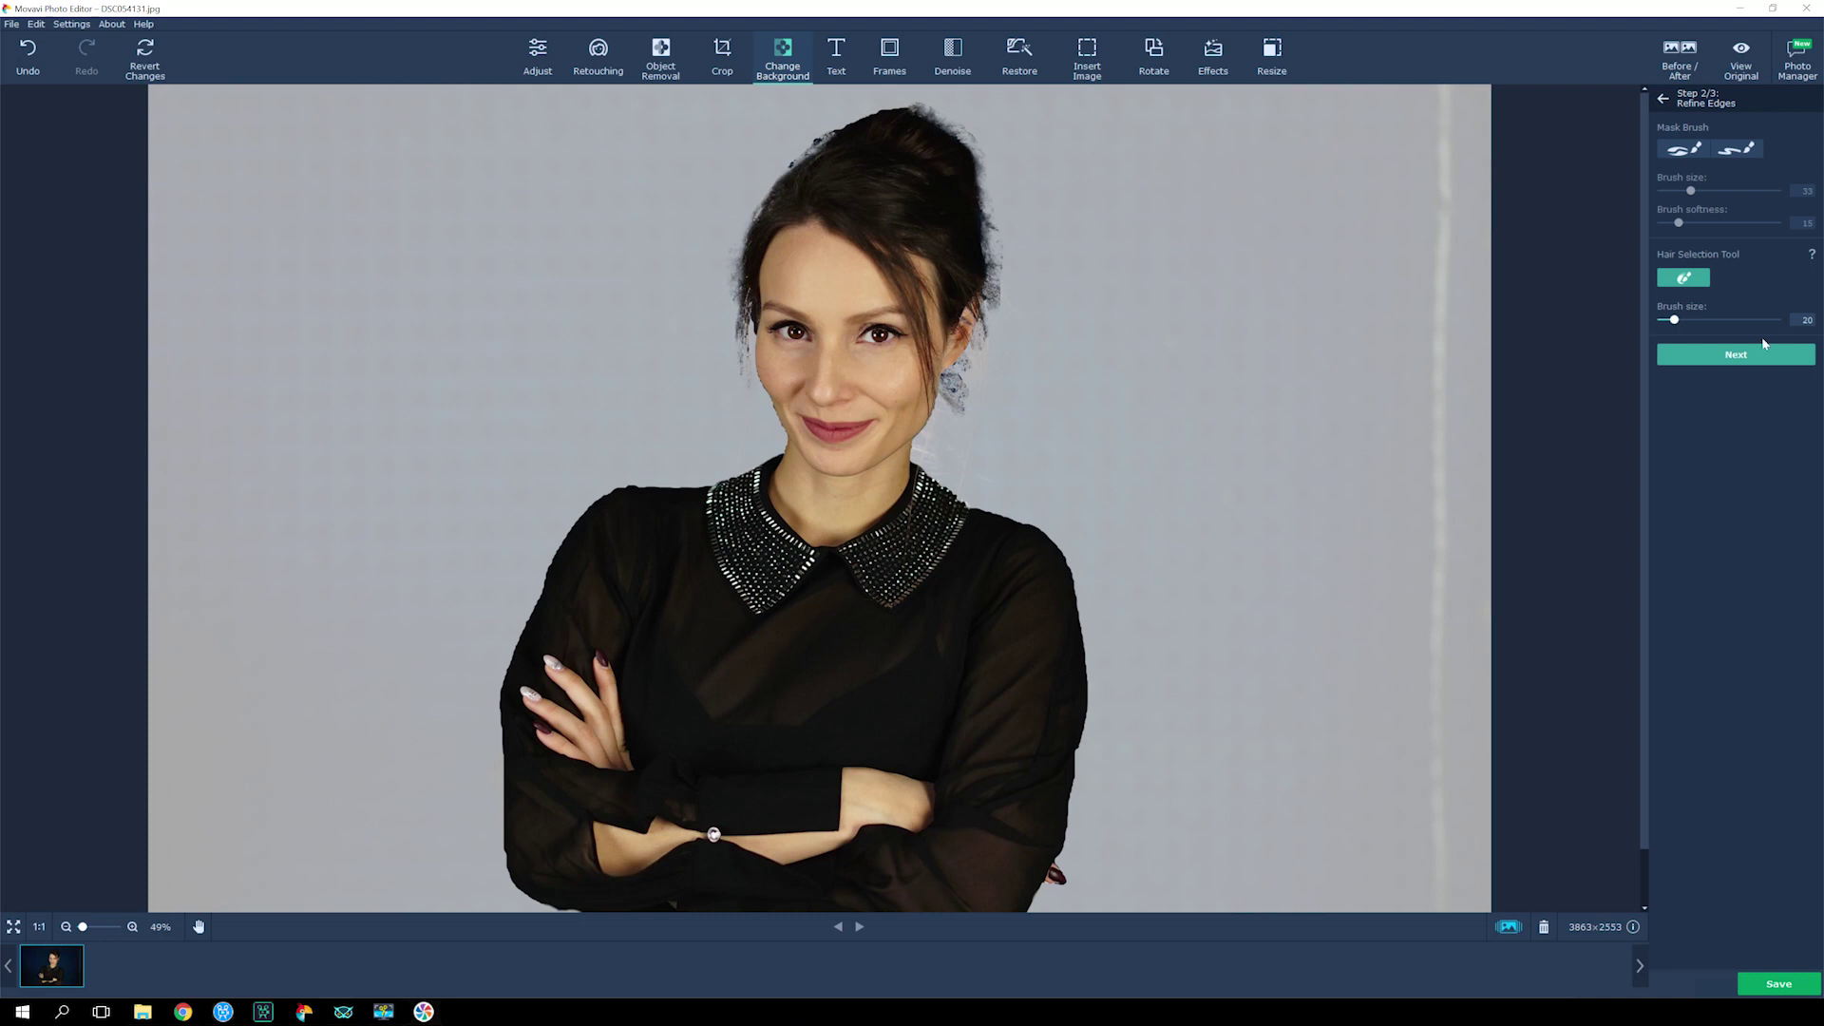
{"action": "left_click", "coordinate": [1746, 351]}
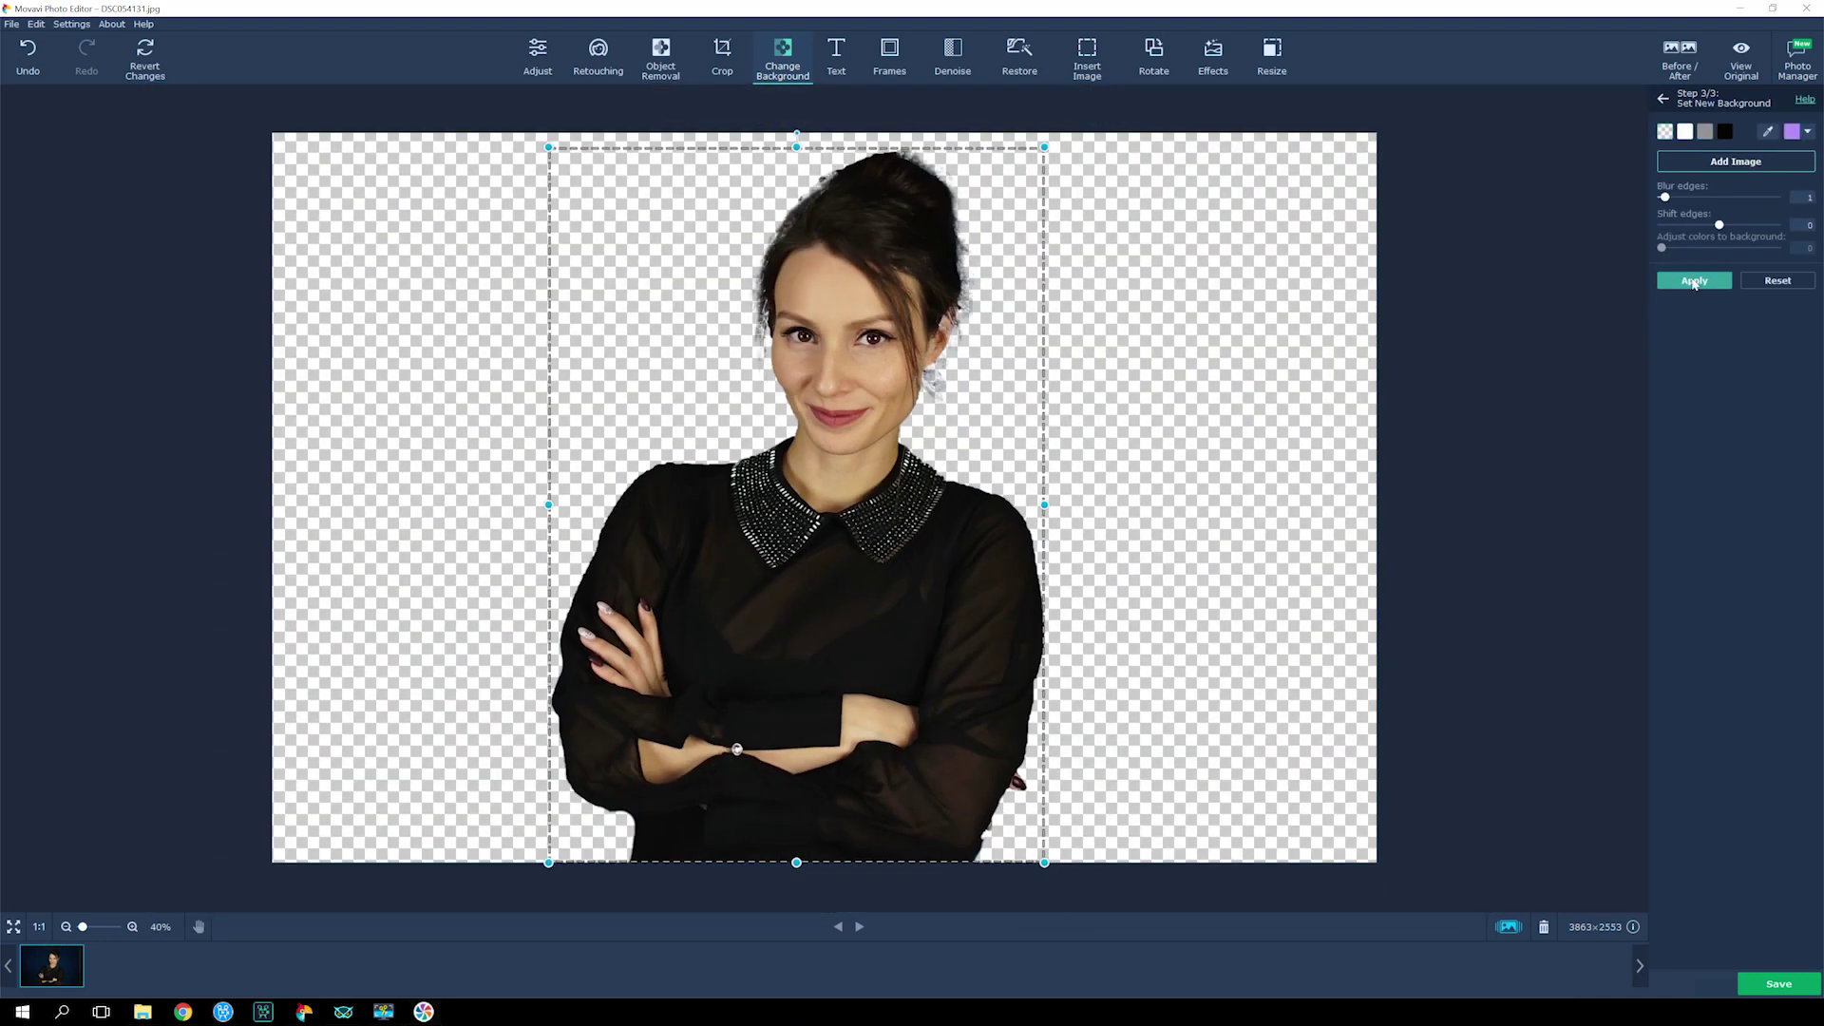
Step: Try white, grey, sunset, stone street and city skyline backgrounds, then choose to upload one
{"action": "left_click", "coordinate": [1685, 131]}
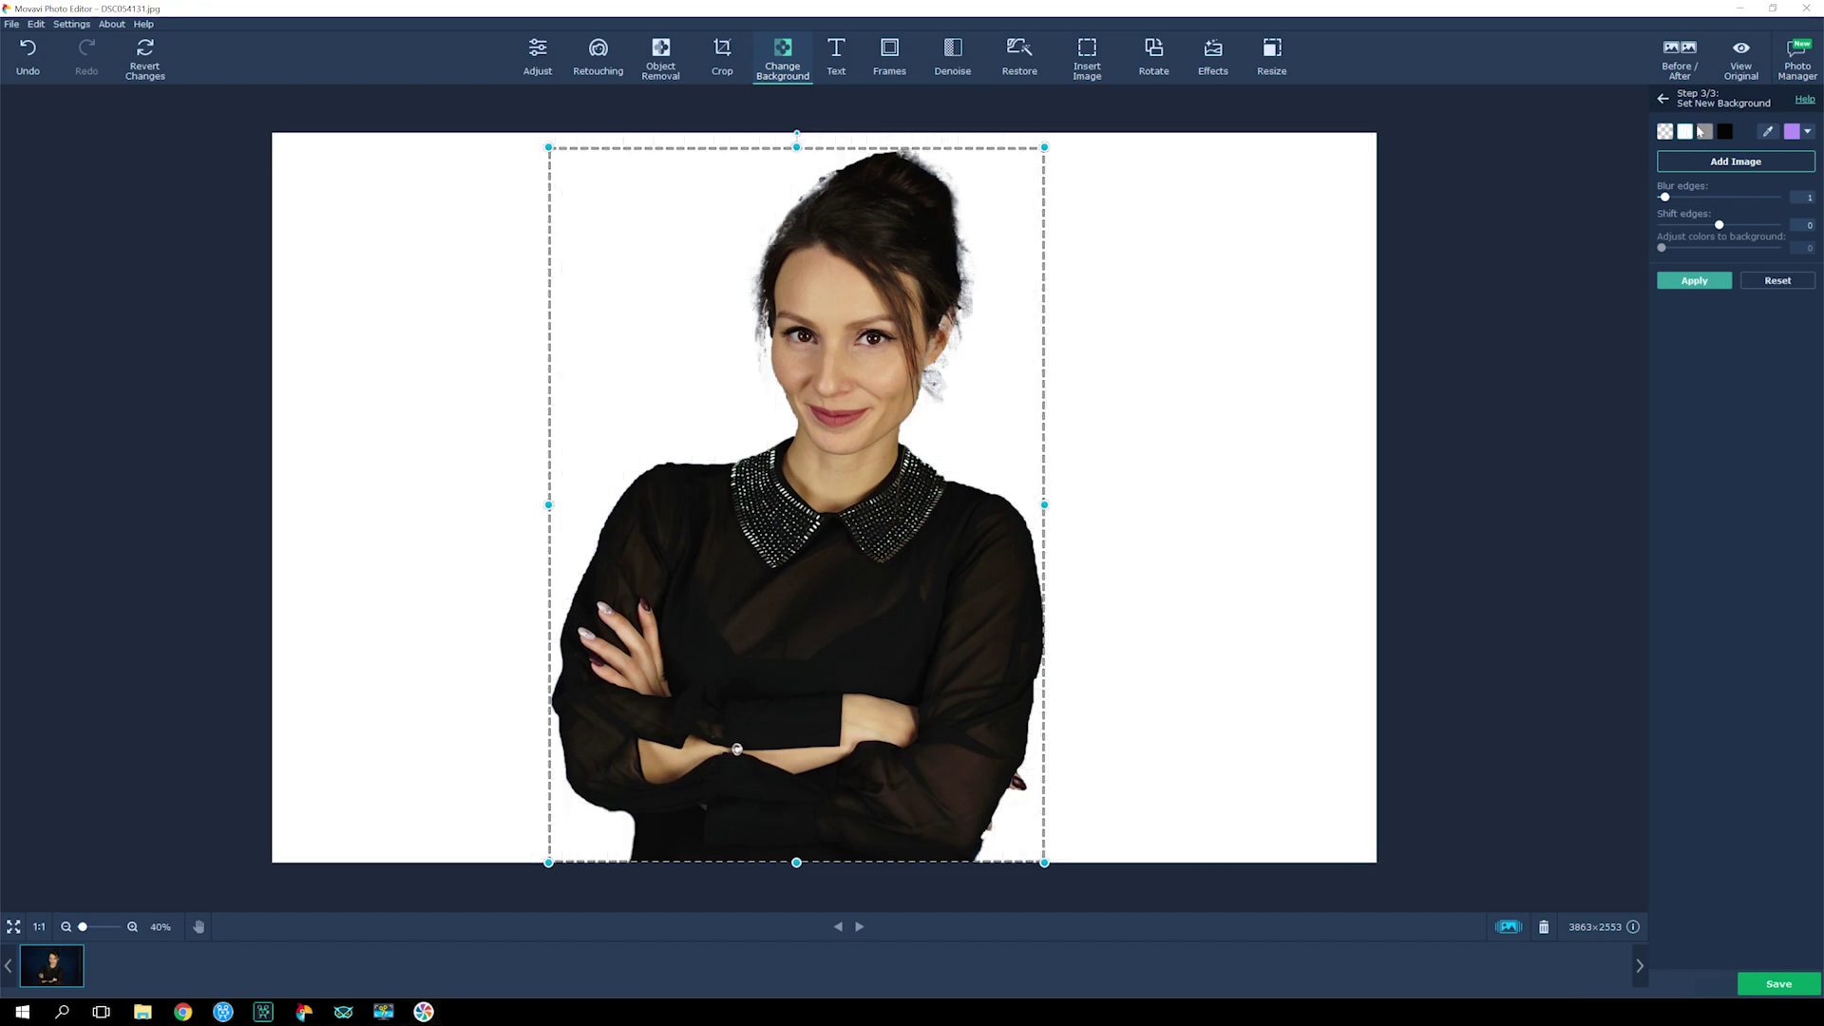
{"action": "left_click", "coordinate": [1705, 132]}
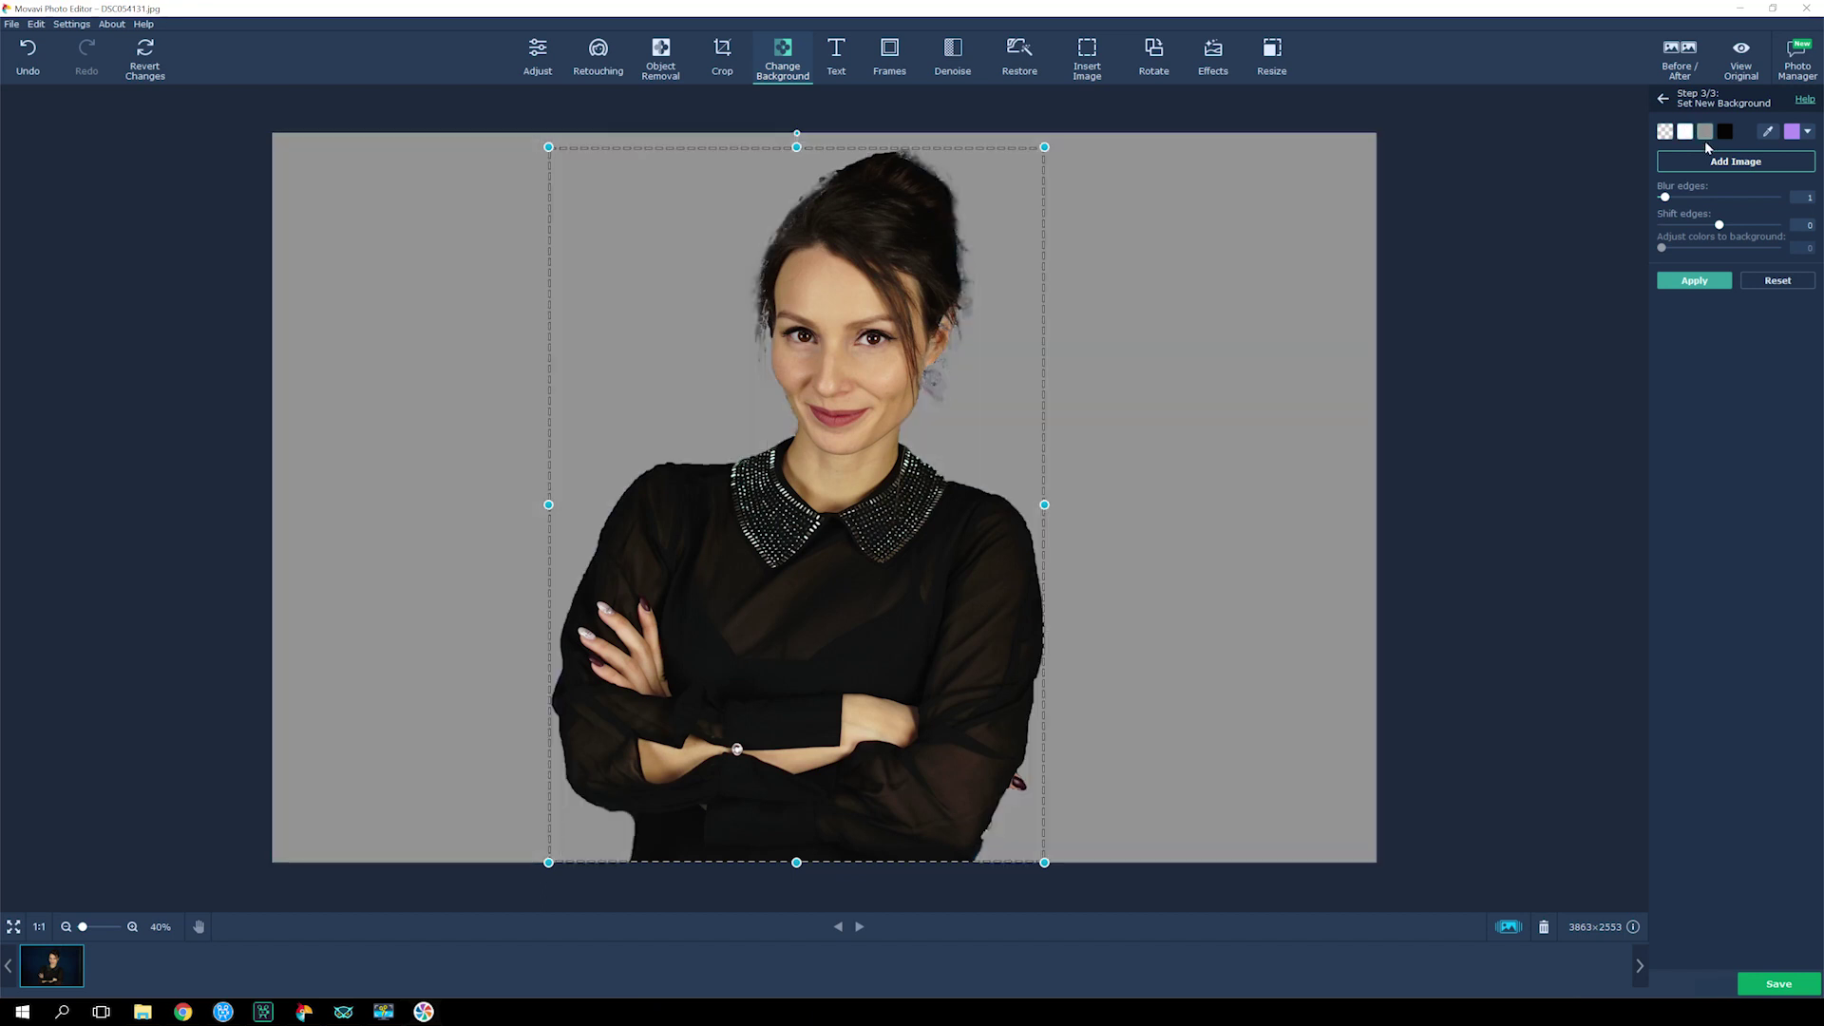
{"action": "left_click", "coordinate": [1704, 158]}
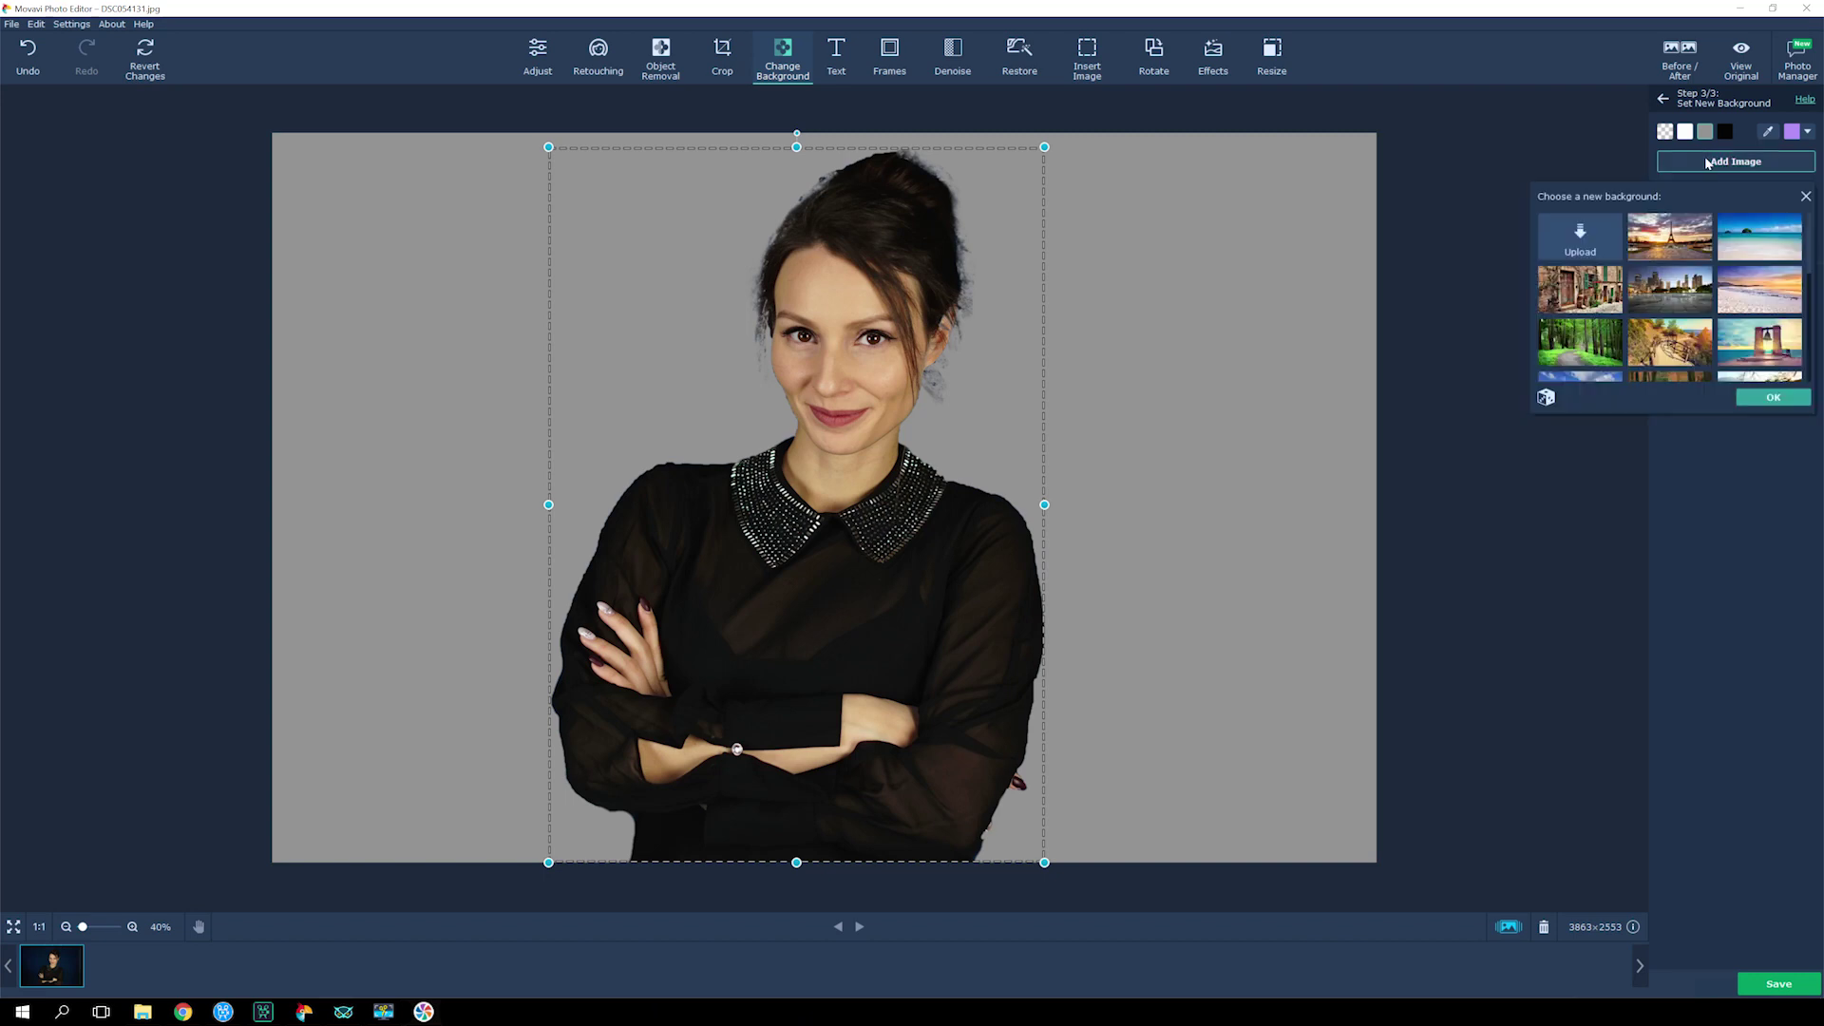
{"action": "left_click", "coordinate": [1684, 249]}
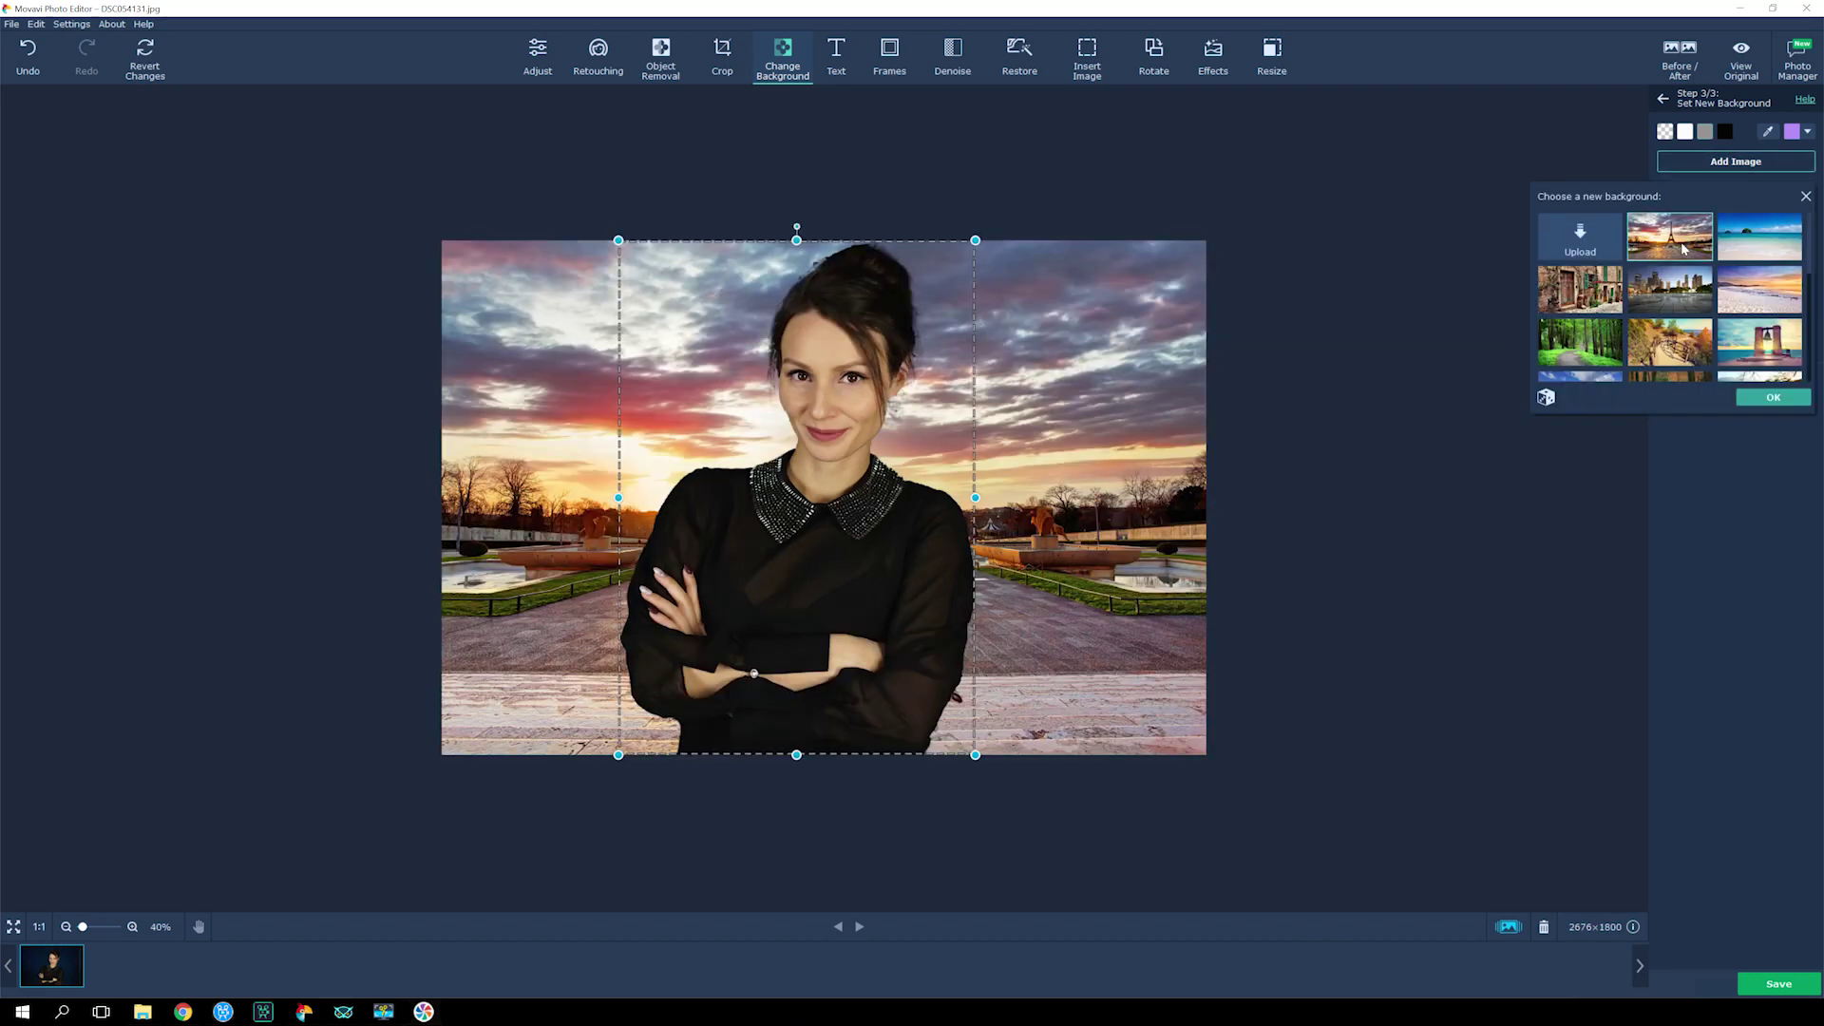
{"action": "left_click", "coordinate": [1602, 307]}
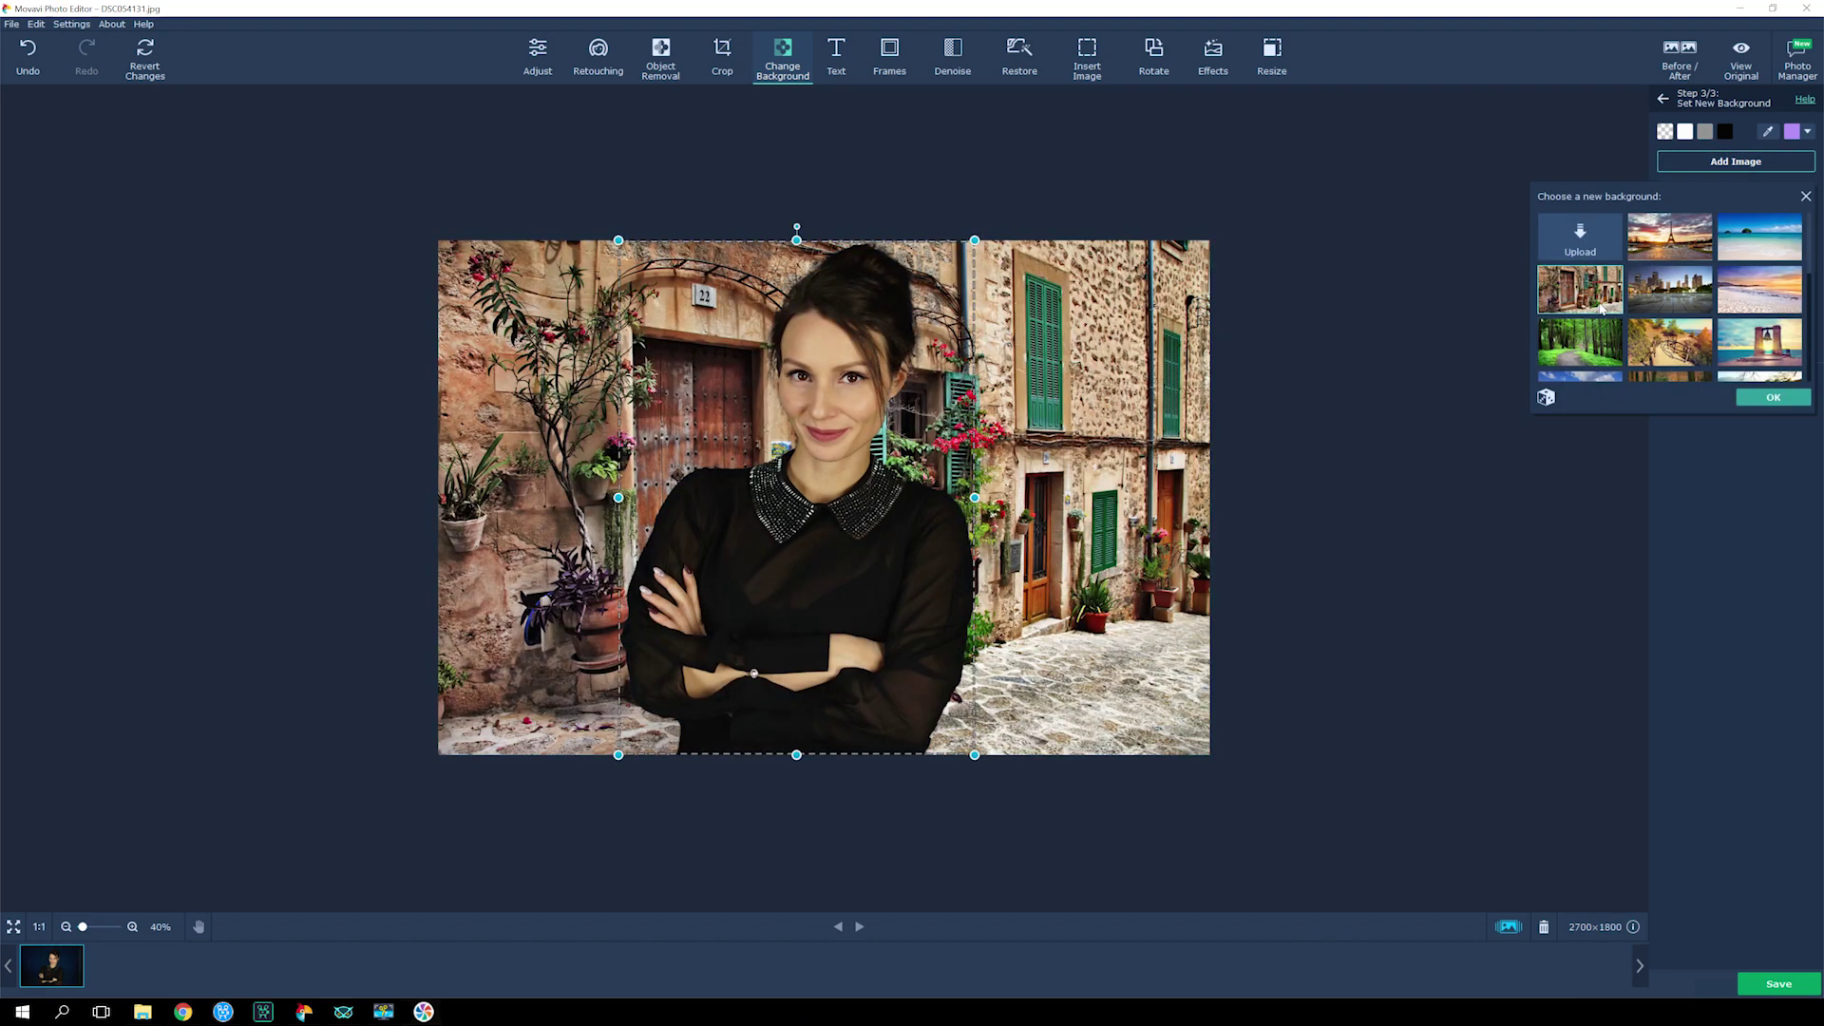
{"action": "left_click", "coordinate": [1654, 304]}
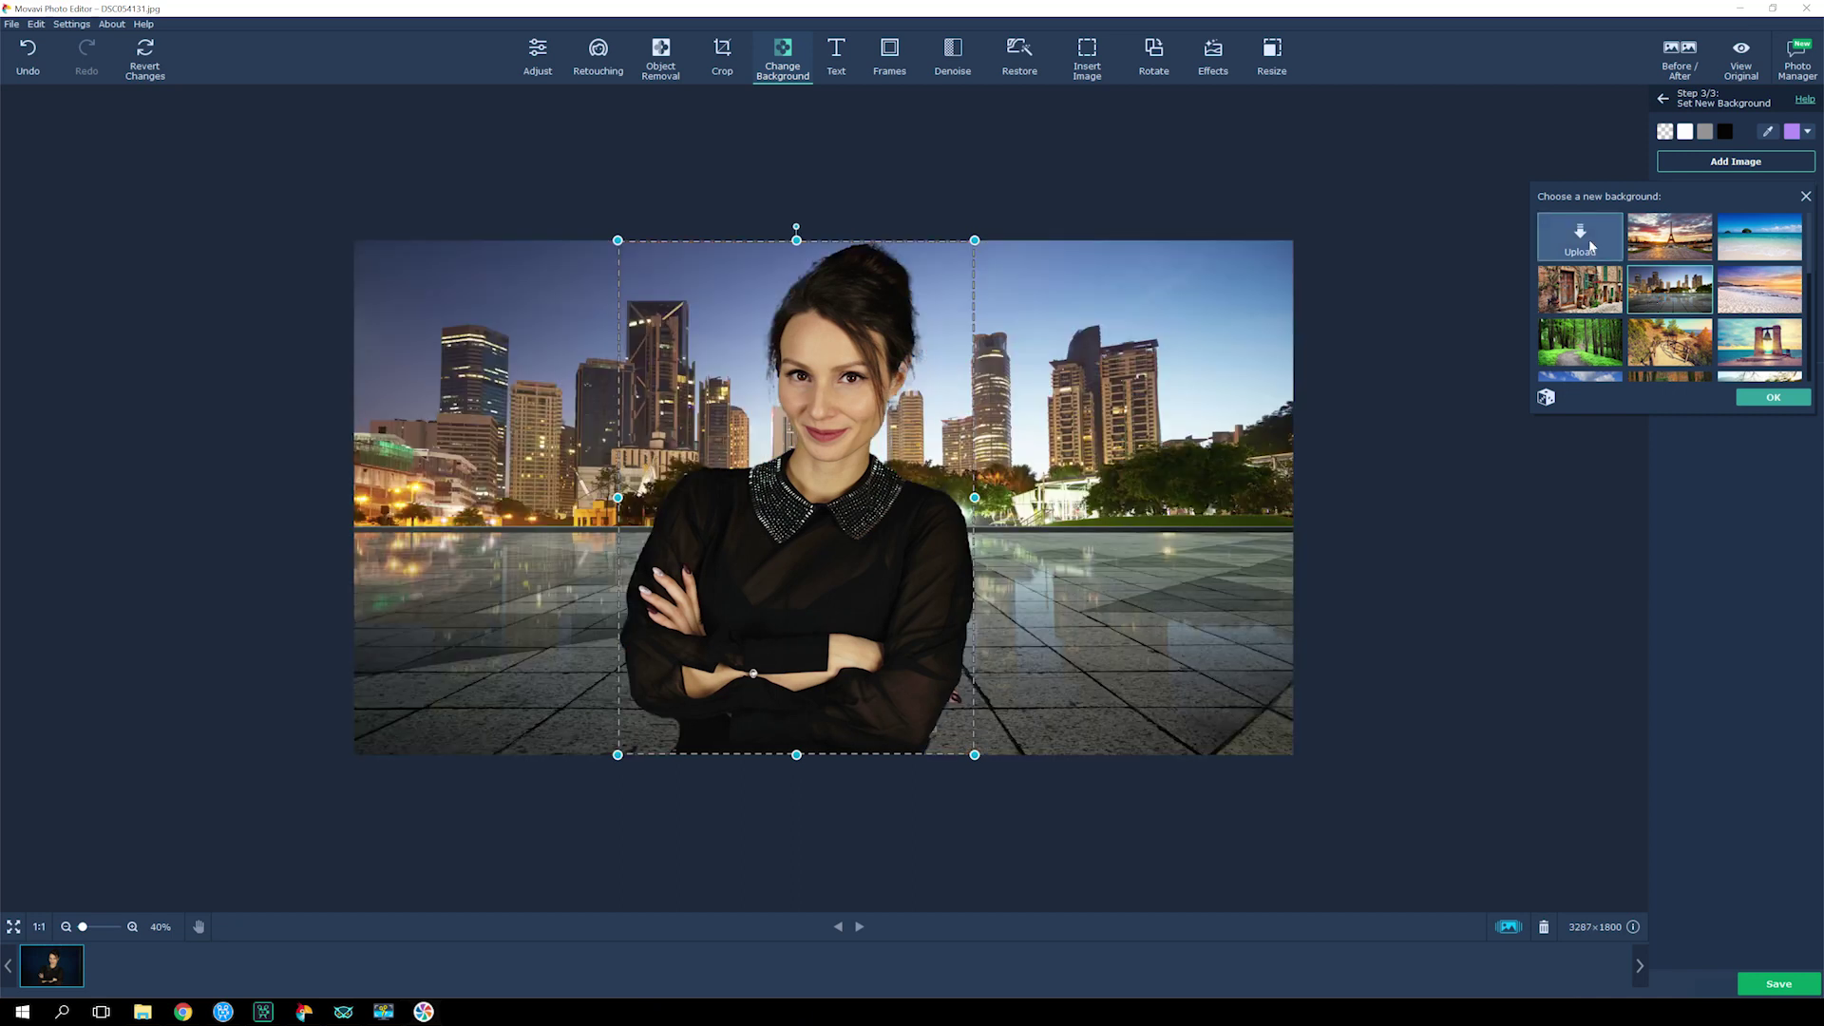
{"action": "left_click", "coordinate": [1589, 240]}
Step: Load the blue sparkle image IMG_7962 (2) as the background
{"action": "scroll", "coordinate": [228, 153], "scroll_direction": "down", "scroll_amount": 2}
{"action": "left_click", "coordinate": [187, 173]}
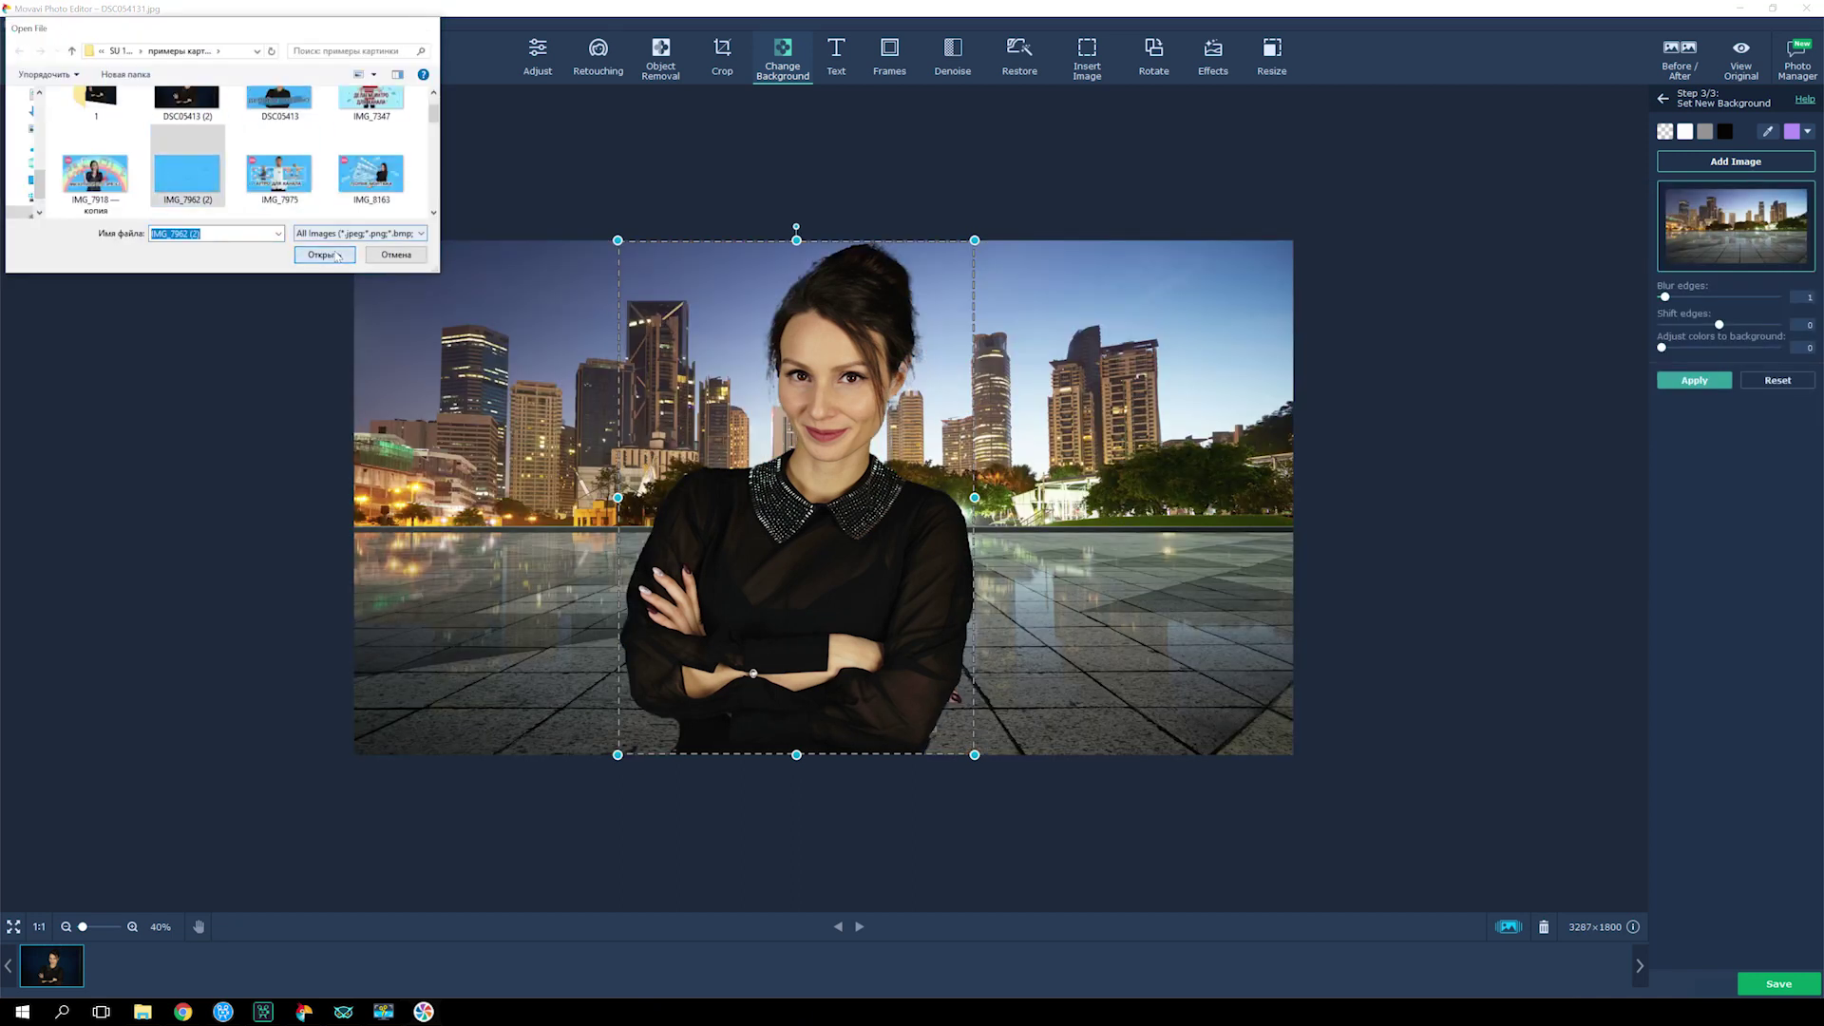
{"action": "left_click", "coordinate": [325, 254]}
Step: Resize and centre the woman over the blue background and apply it
{"action": "left_click_drag", "start_coordinate": [618, 241], "coordinate": [765, 456]}
{"action": "left_click_drag", "start_coordinate": [843, 624], "coordinate": [803, 532]}
{"action": "left_click_drag", "start_coordinate": [733, 362], "coordinate": [723, 347]}
{"action": "left_click_drag", "start_coordinate": [854, 517], "coordinate": [834, 517]}
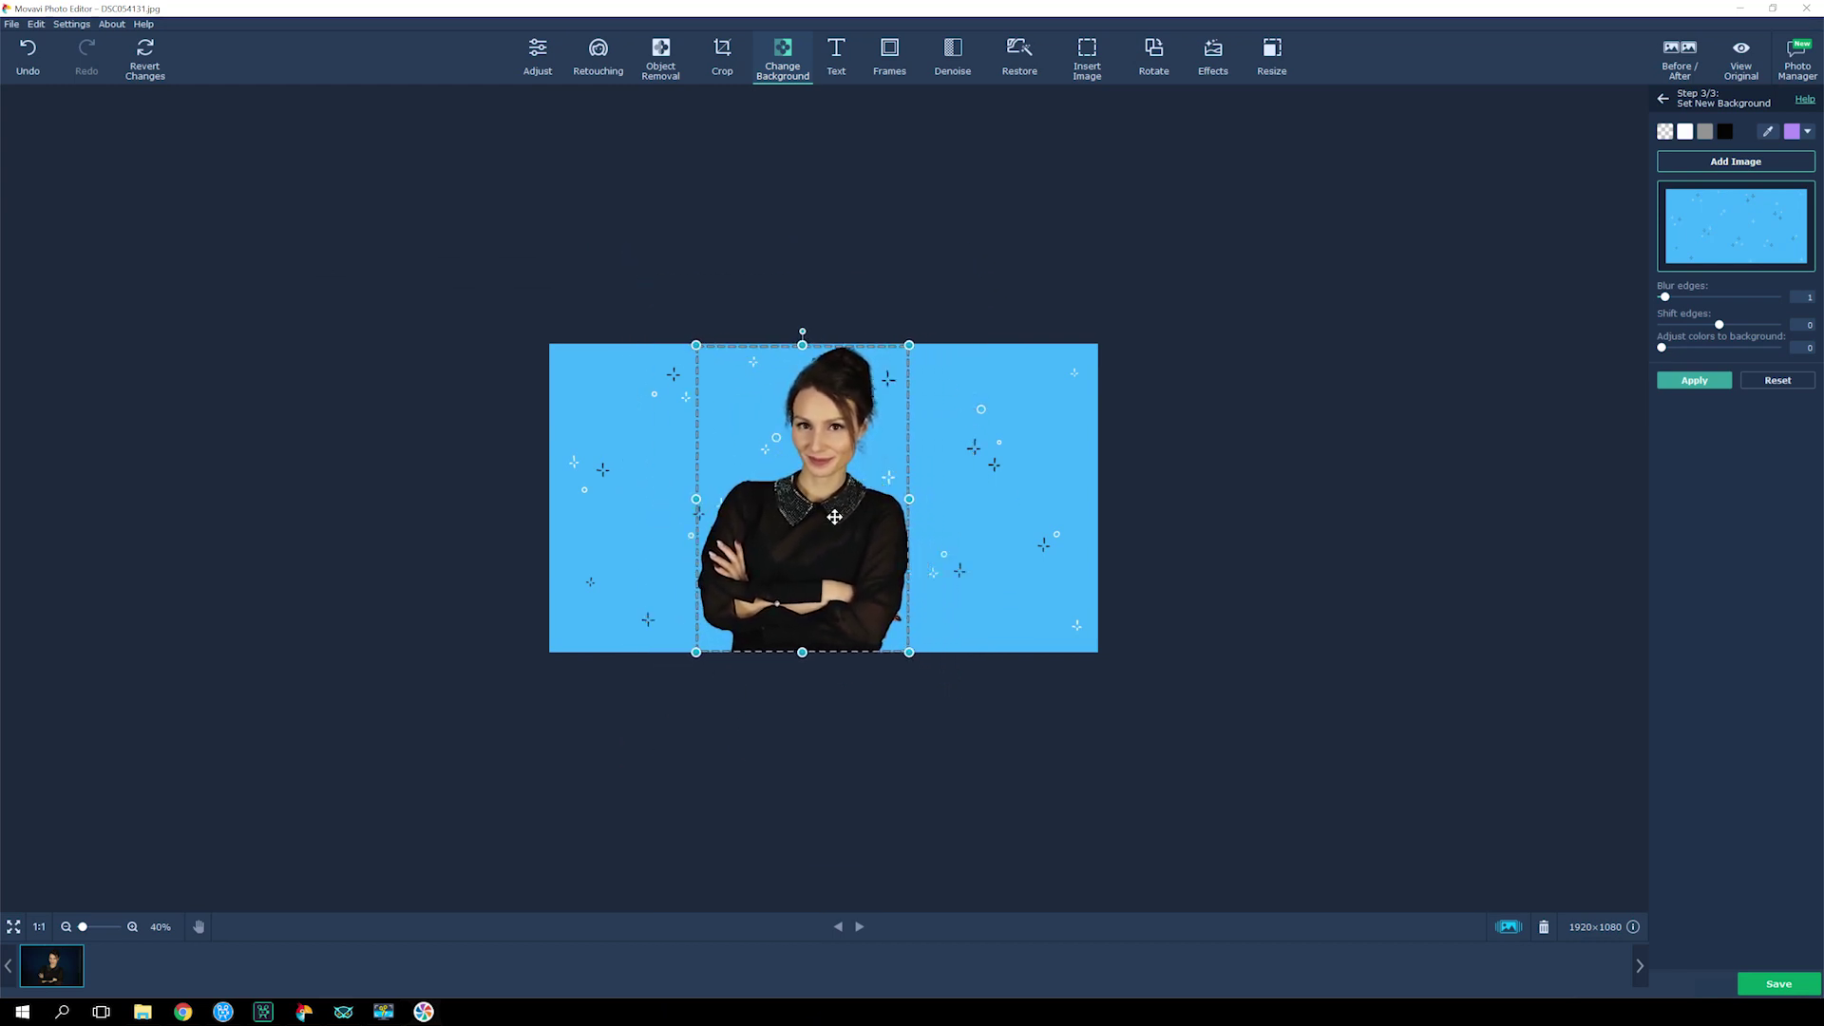
{"action": "left_click", "coordinate": [1709, 379]}
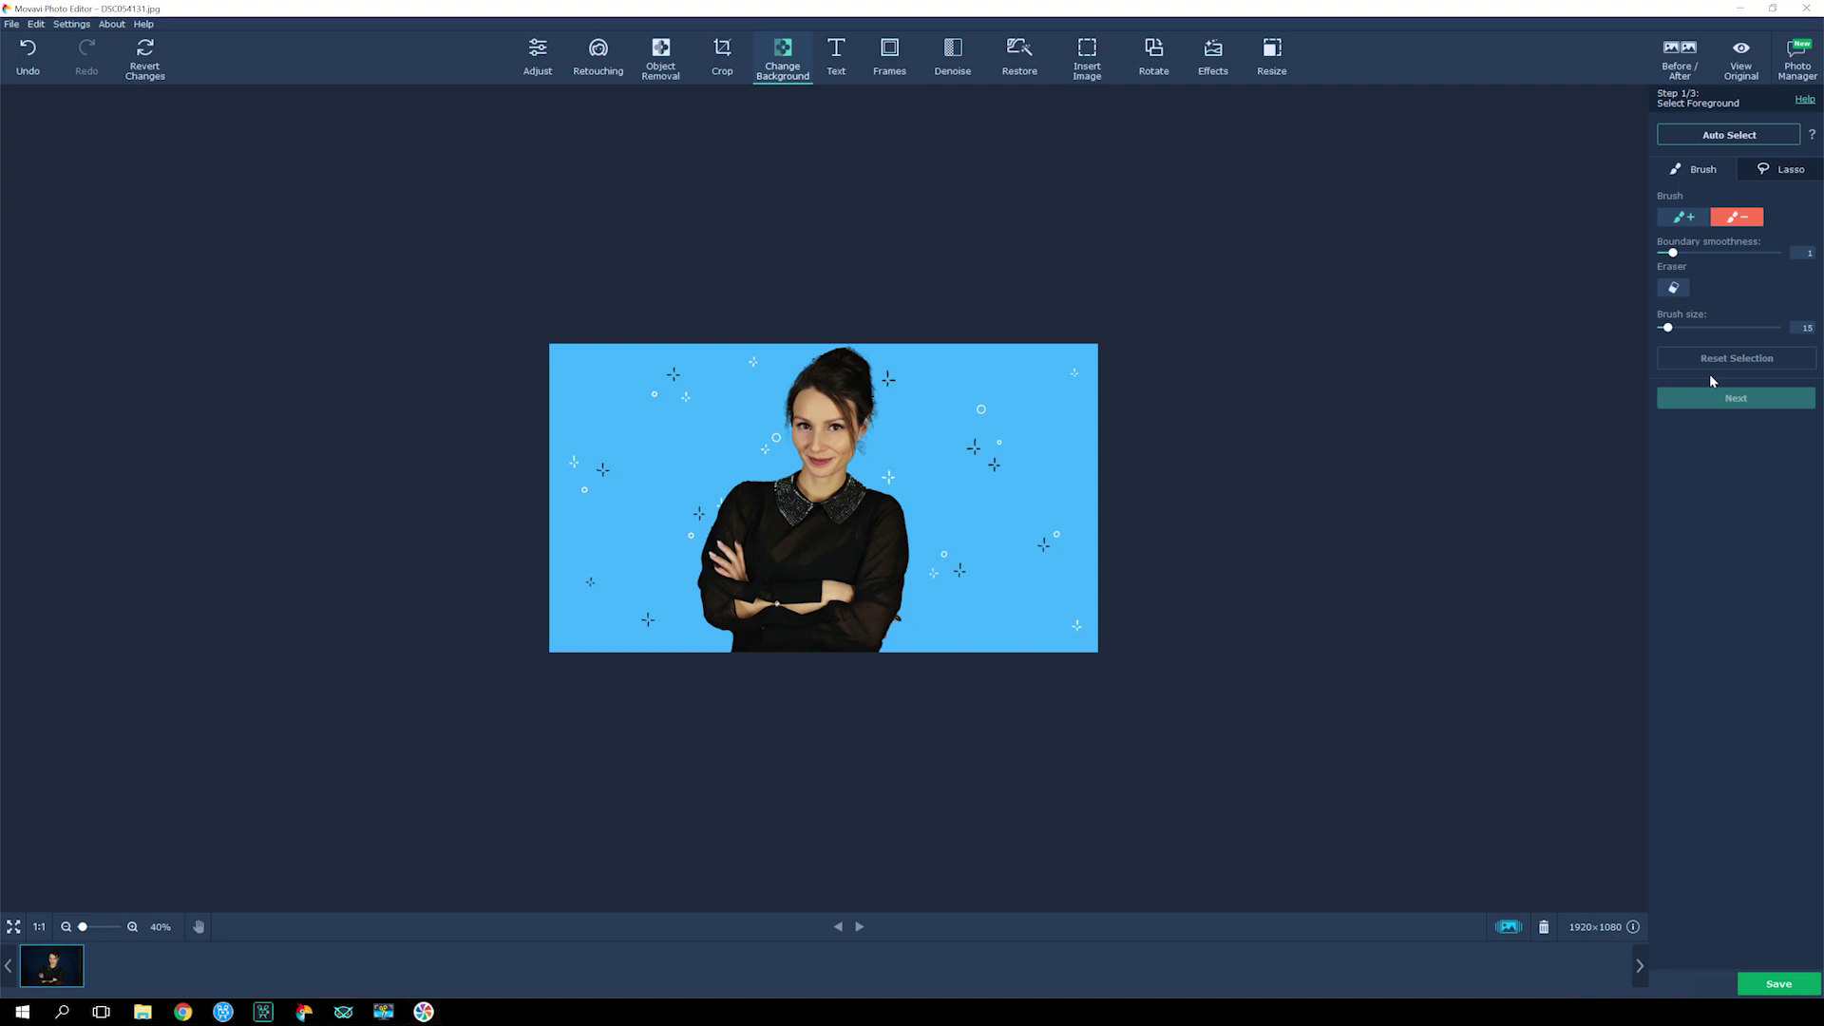
Step: Add the caption 'MAKING A THUMBNAIL' in bold Verdana
{"action": "left_click", "coordinate": [837, 72]}
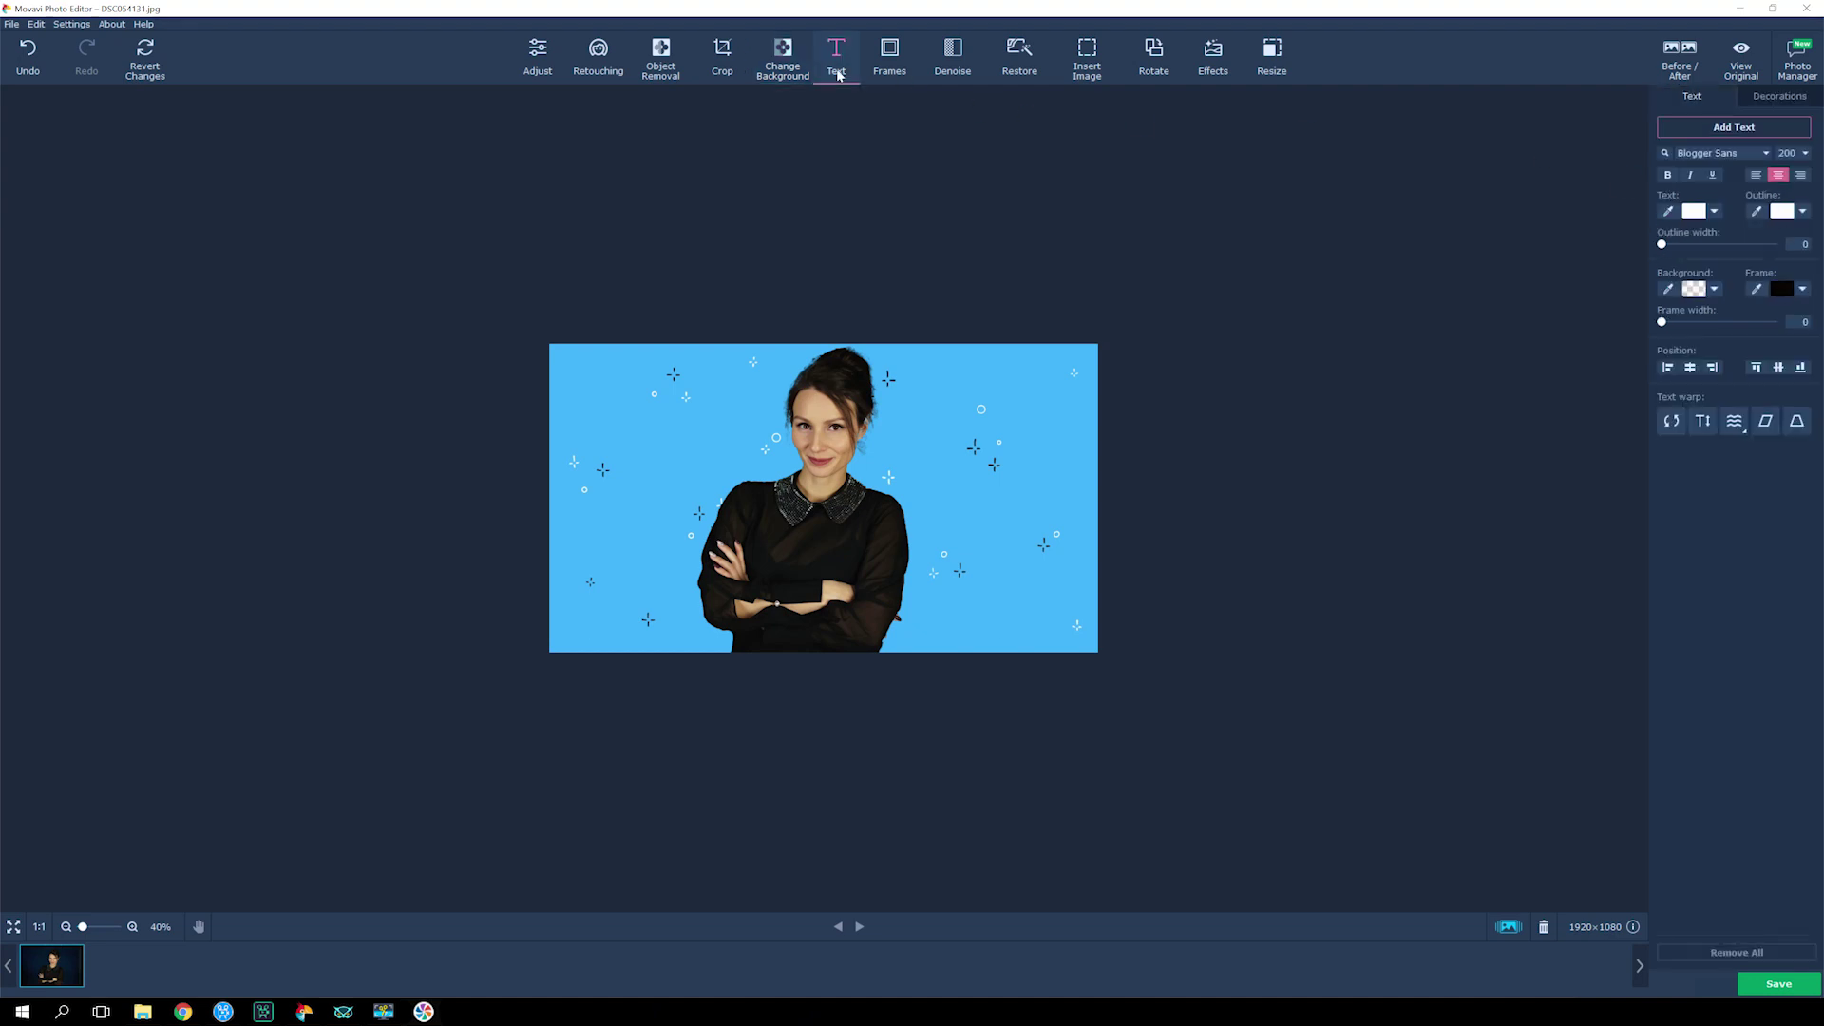
{"action": "left_click", "coordinate": [1689, 128]}
{"action": "type", "text": "MAKING A THUMBNAIL"}
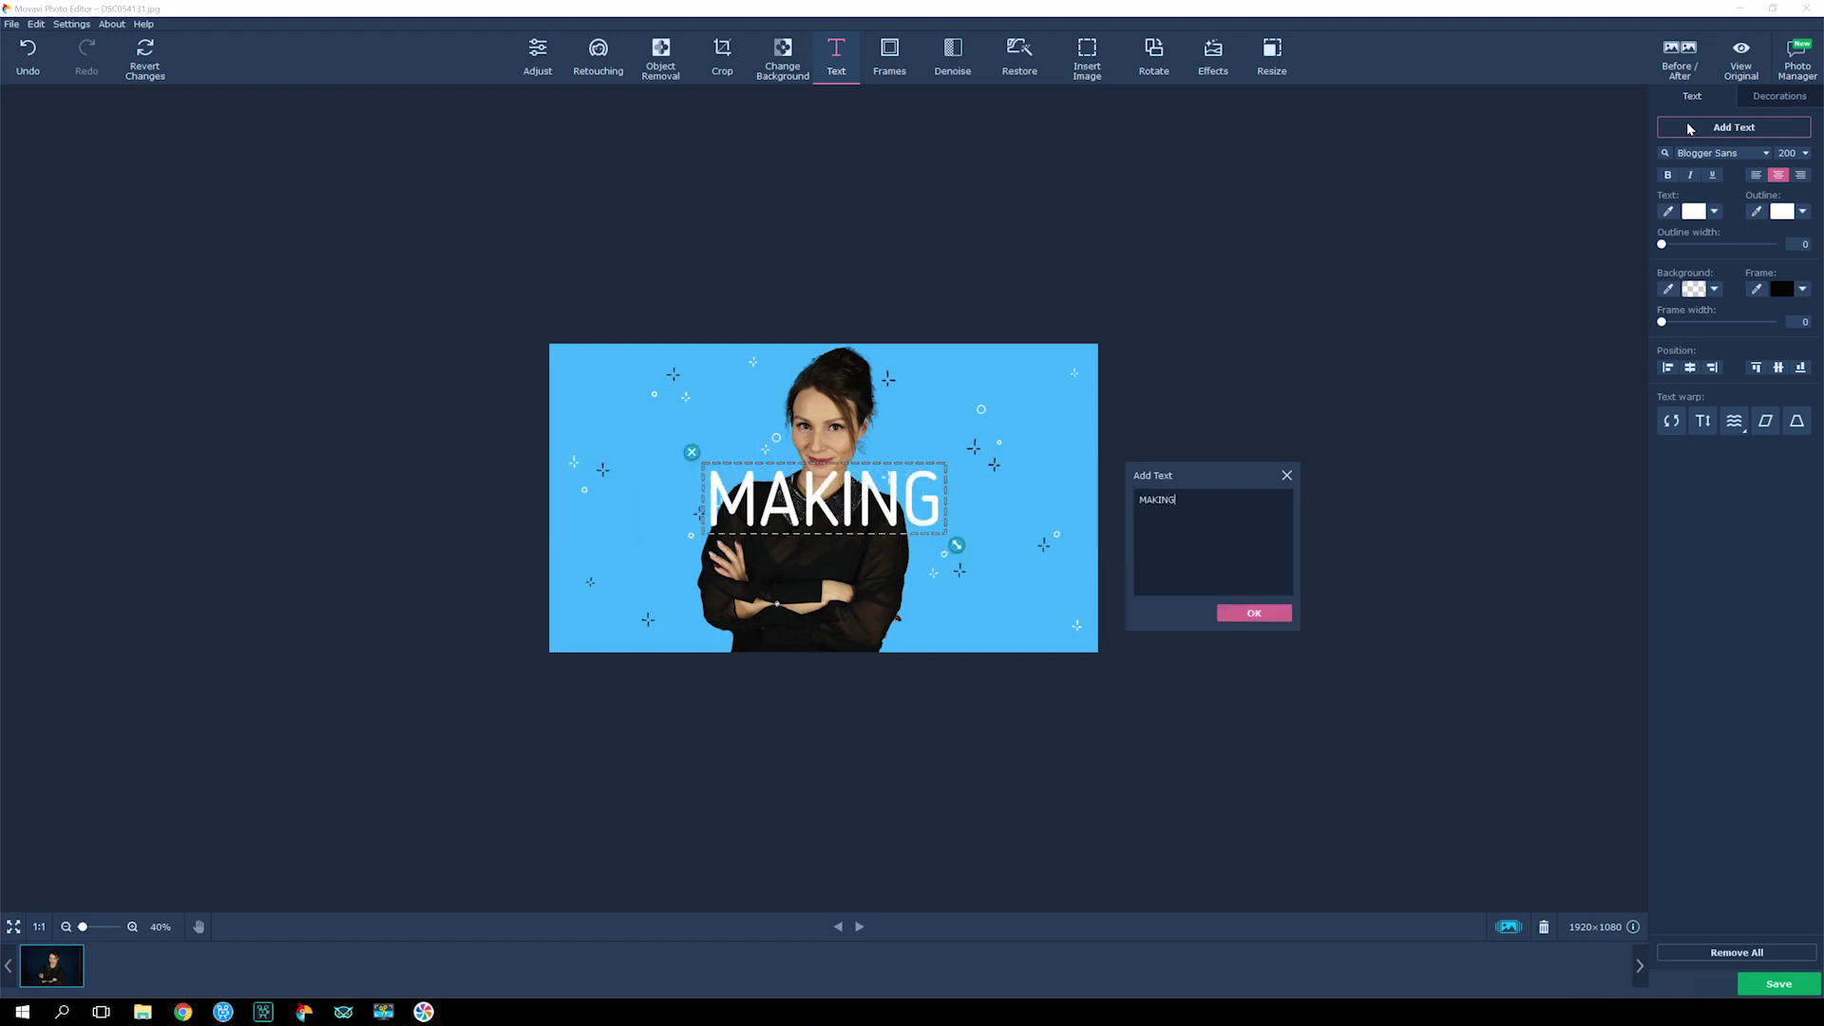
{"action": "left_click", "coordinate": [1350, 577]}
{"action": "left_click", "coordinate": [1710, 153]}
{"action": "left_click", "coordinate": [1631, 213]}
{"action": "left_click", "coordinate": [1668, 175]}
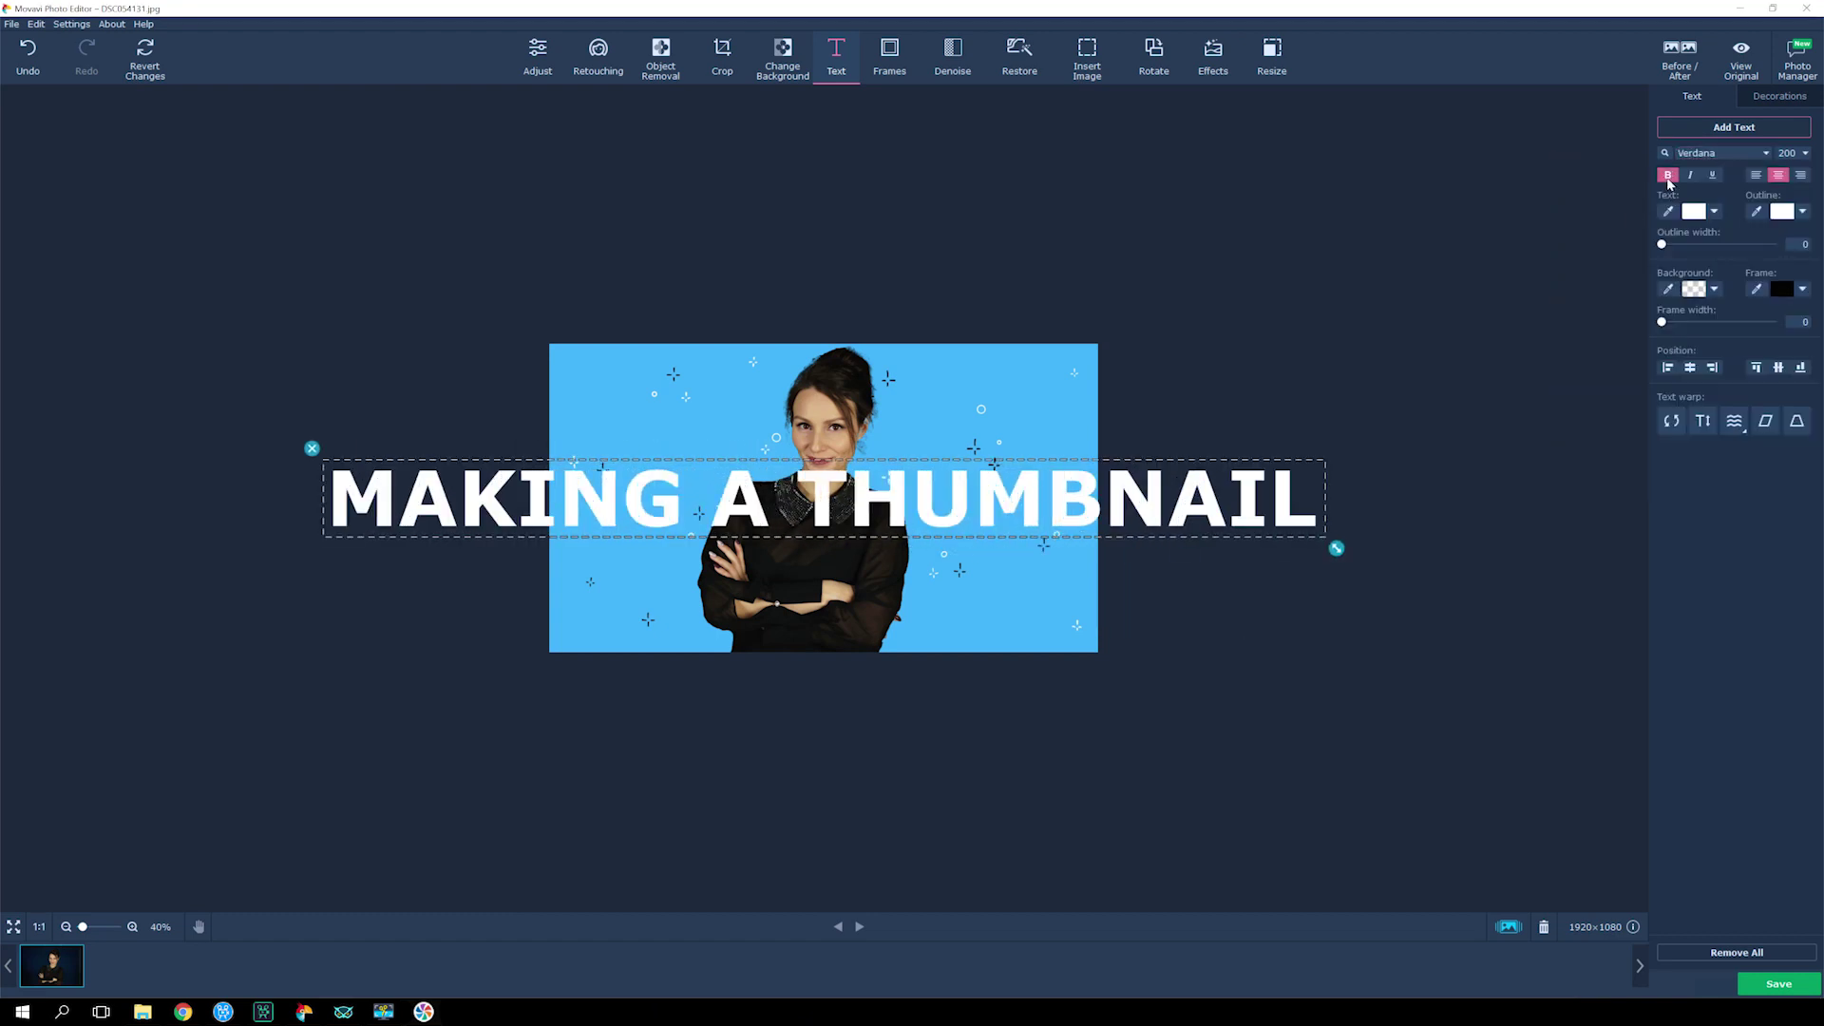
Step: Make the caption black with a white outline, shrink it, move it near the bottom, and wave-warp it
{"action": "left_click", "coordinate": [1714, 211]}
{"action": "left_click", "coordinate": [1519, 412]}
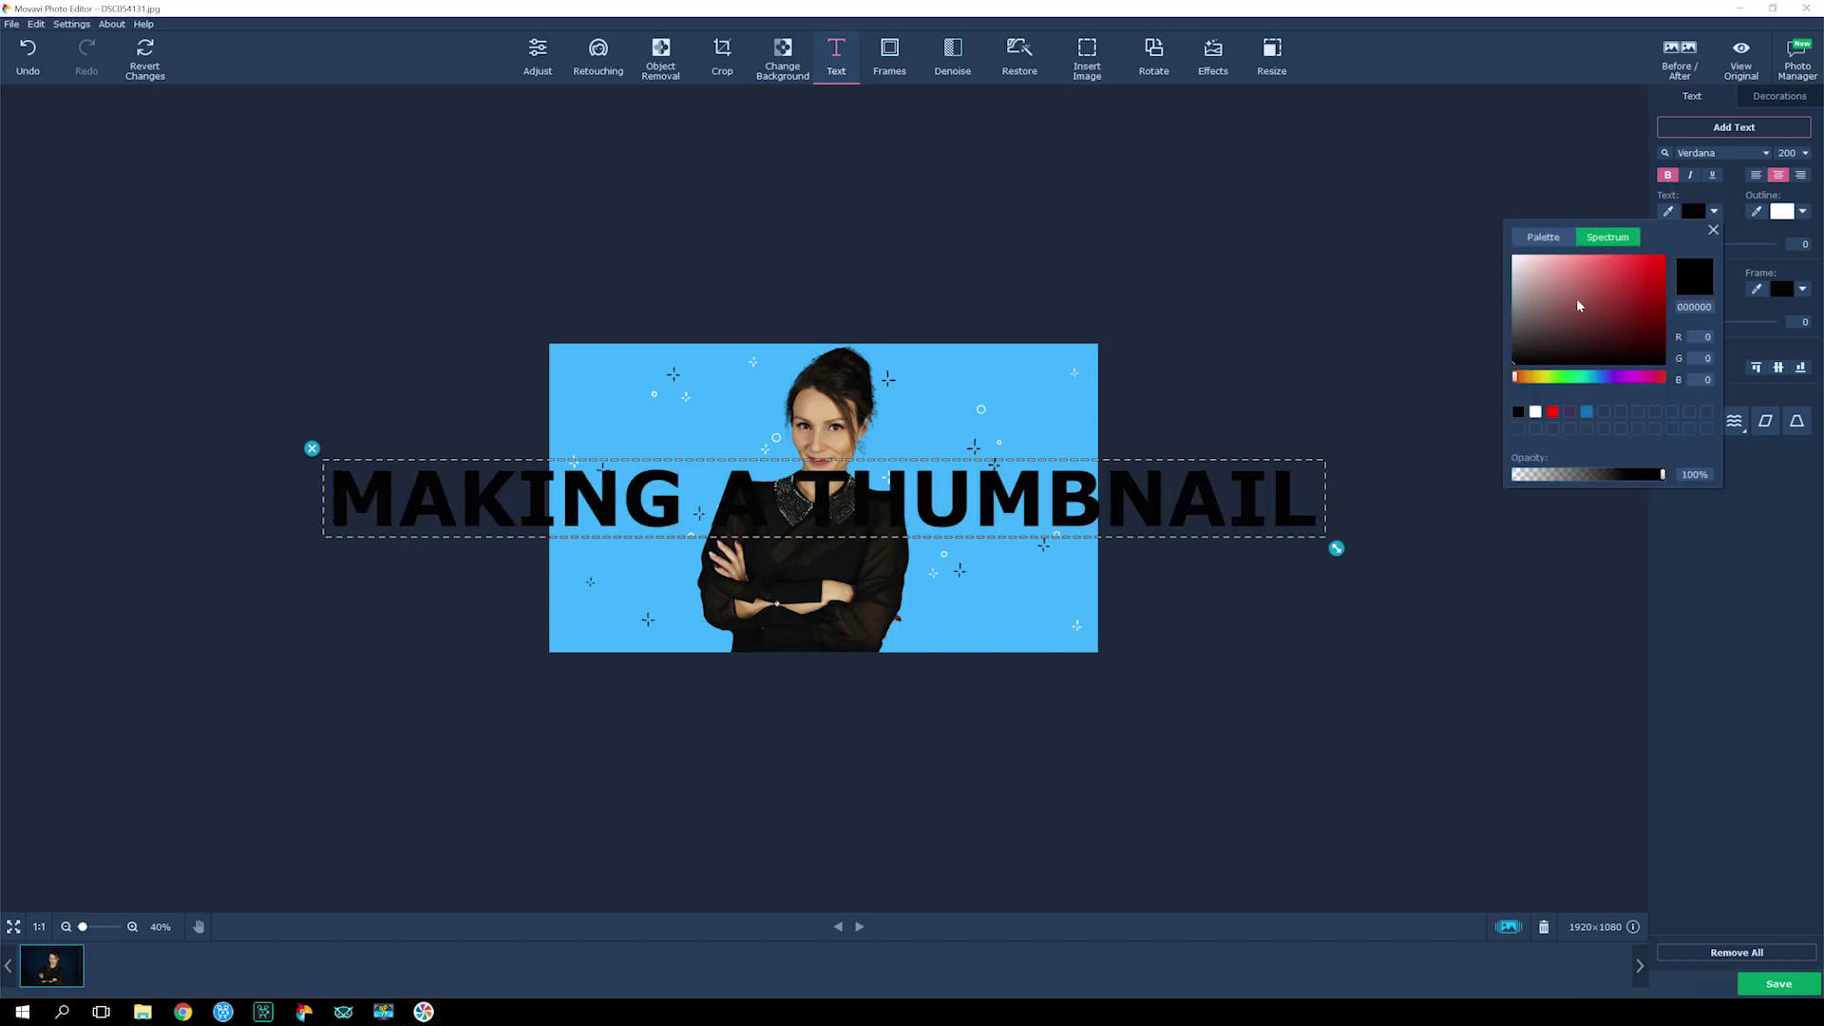
{"action": "left_click", "coordinate": [1803, 211]}
{"action": "left_click", "coordinate": [1691, 188]}
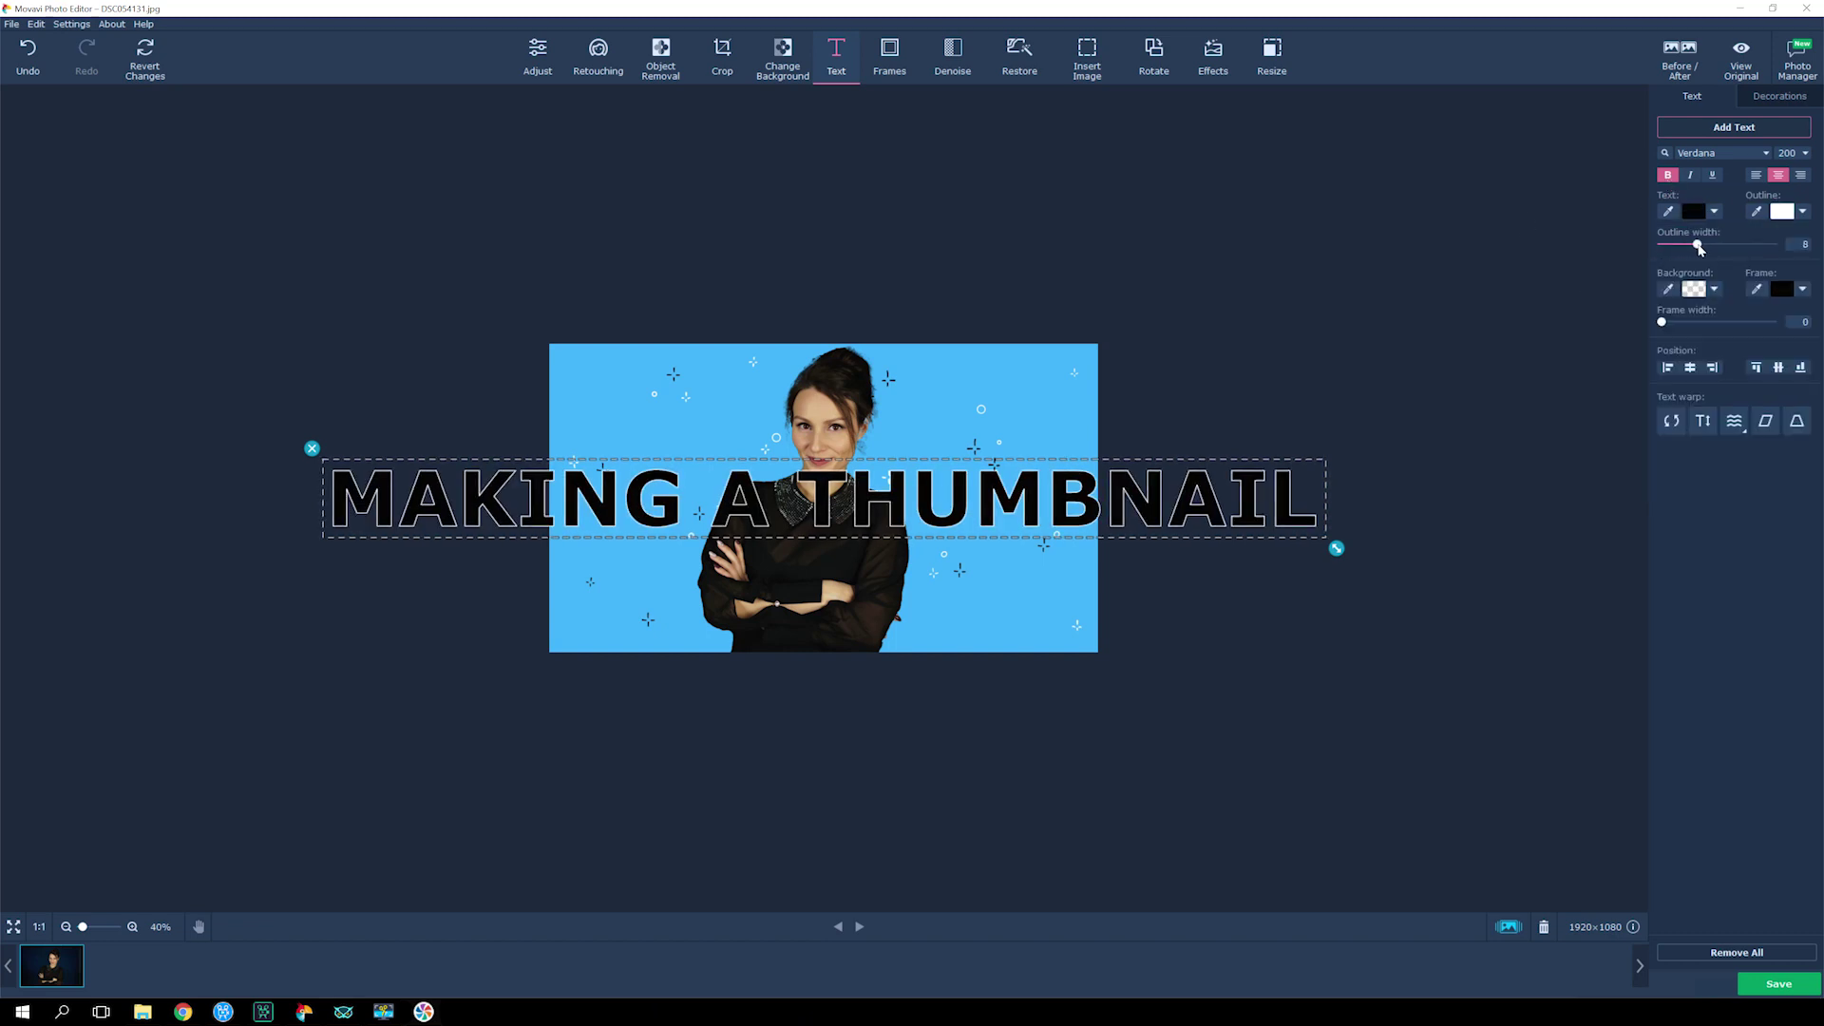
{"action": "left_click_drag", "start_coordinate": [1338, 549], "coordinate": [1084, 529]}
{"action": "left_click_drag", "start_coordinate": [934, 502], "coordinate": [933, 599]}
{"action": "left_click", "coordinate": [1734, 421]}
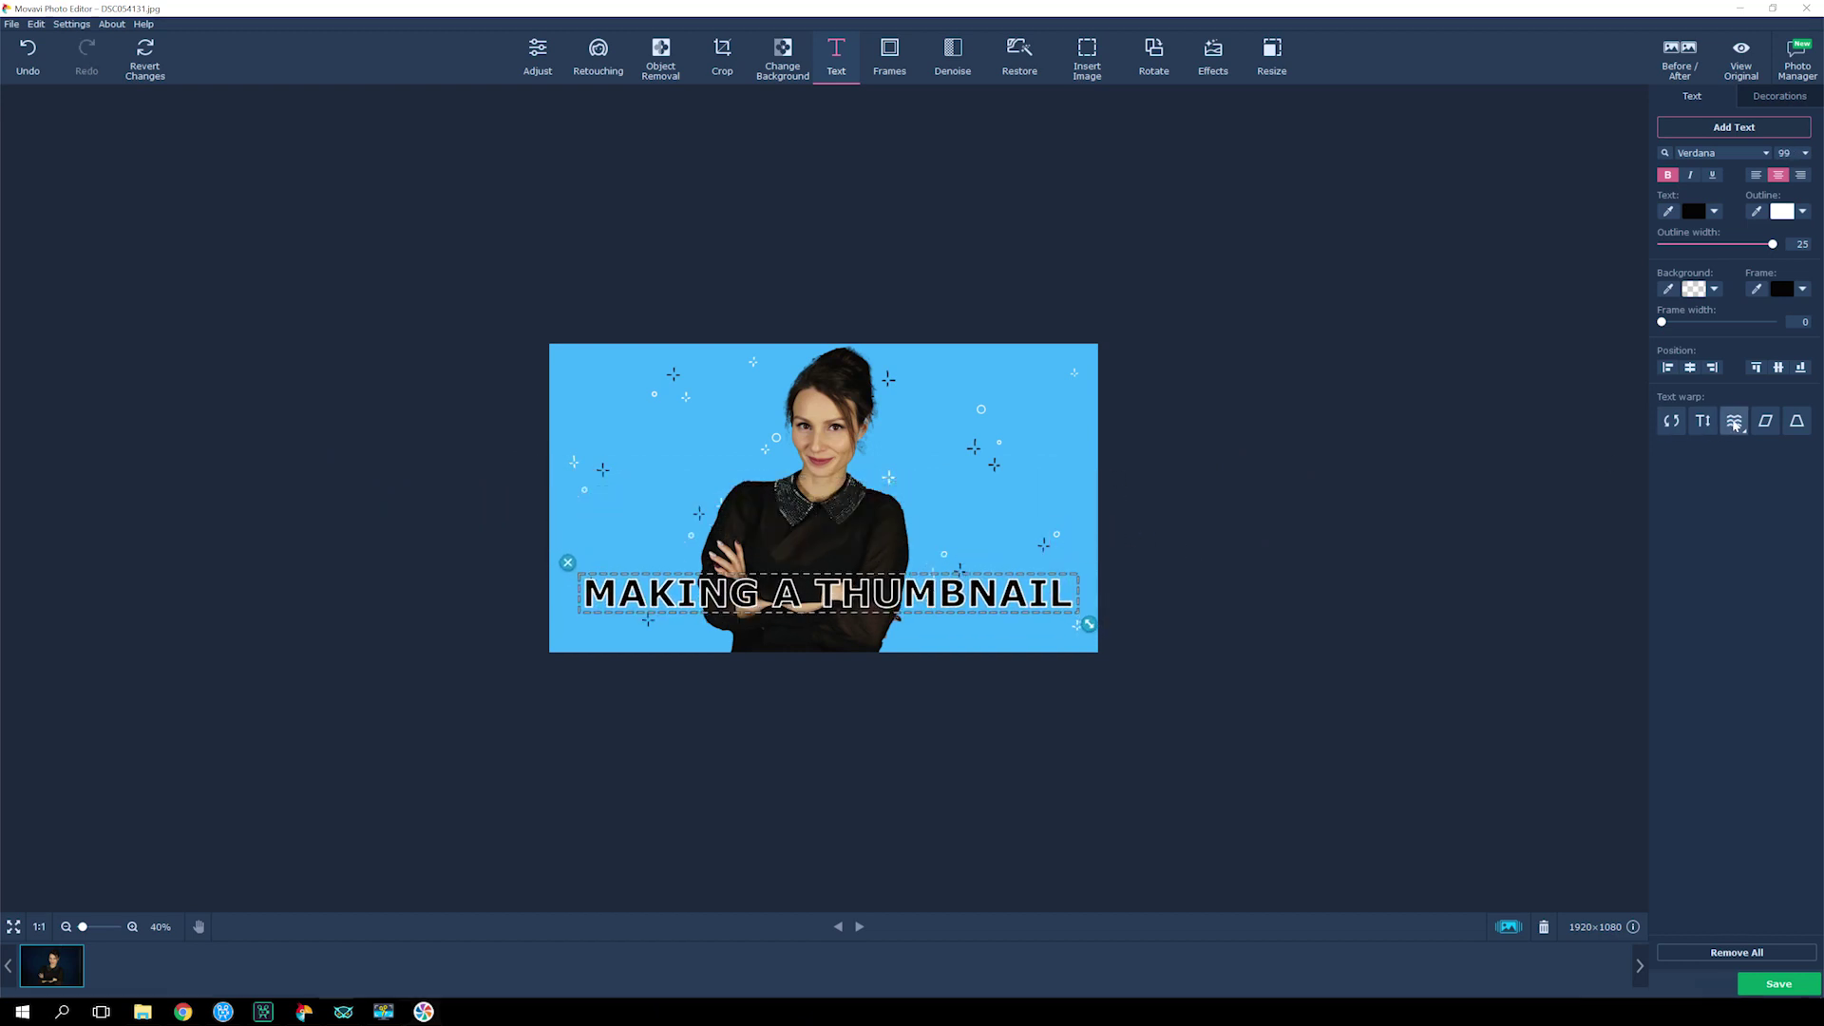
{"action": "mouse_move", "coordinate": [1719, 466]}
{"action": "left_mouse_down"}
{"action": "mouse_move", "coordinate": [1763, 464]}
{"action": "mouse_move", "coordinate": [1719, 467]}
{"action": "left_mouse_up"}
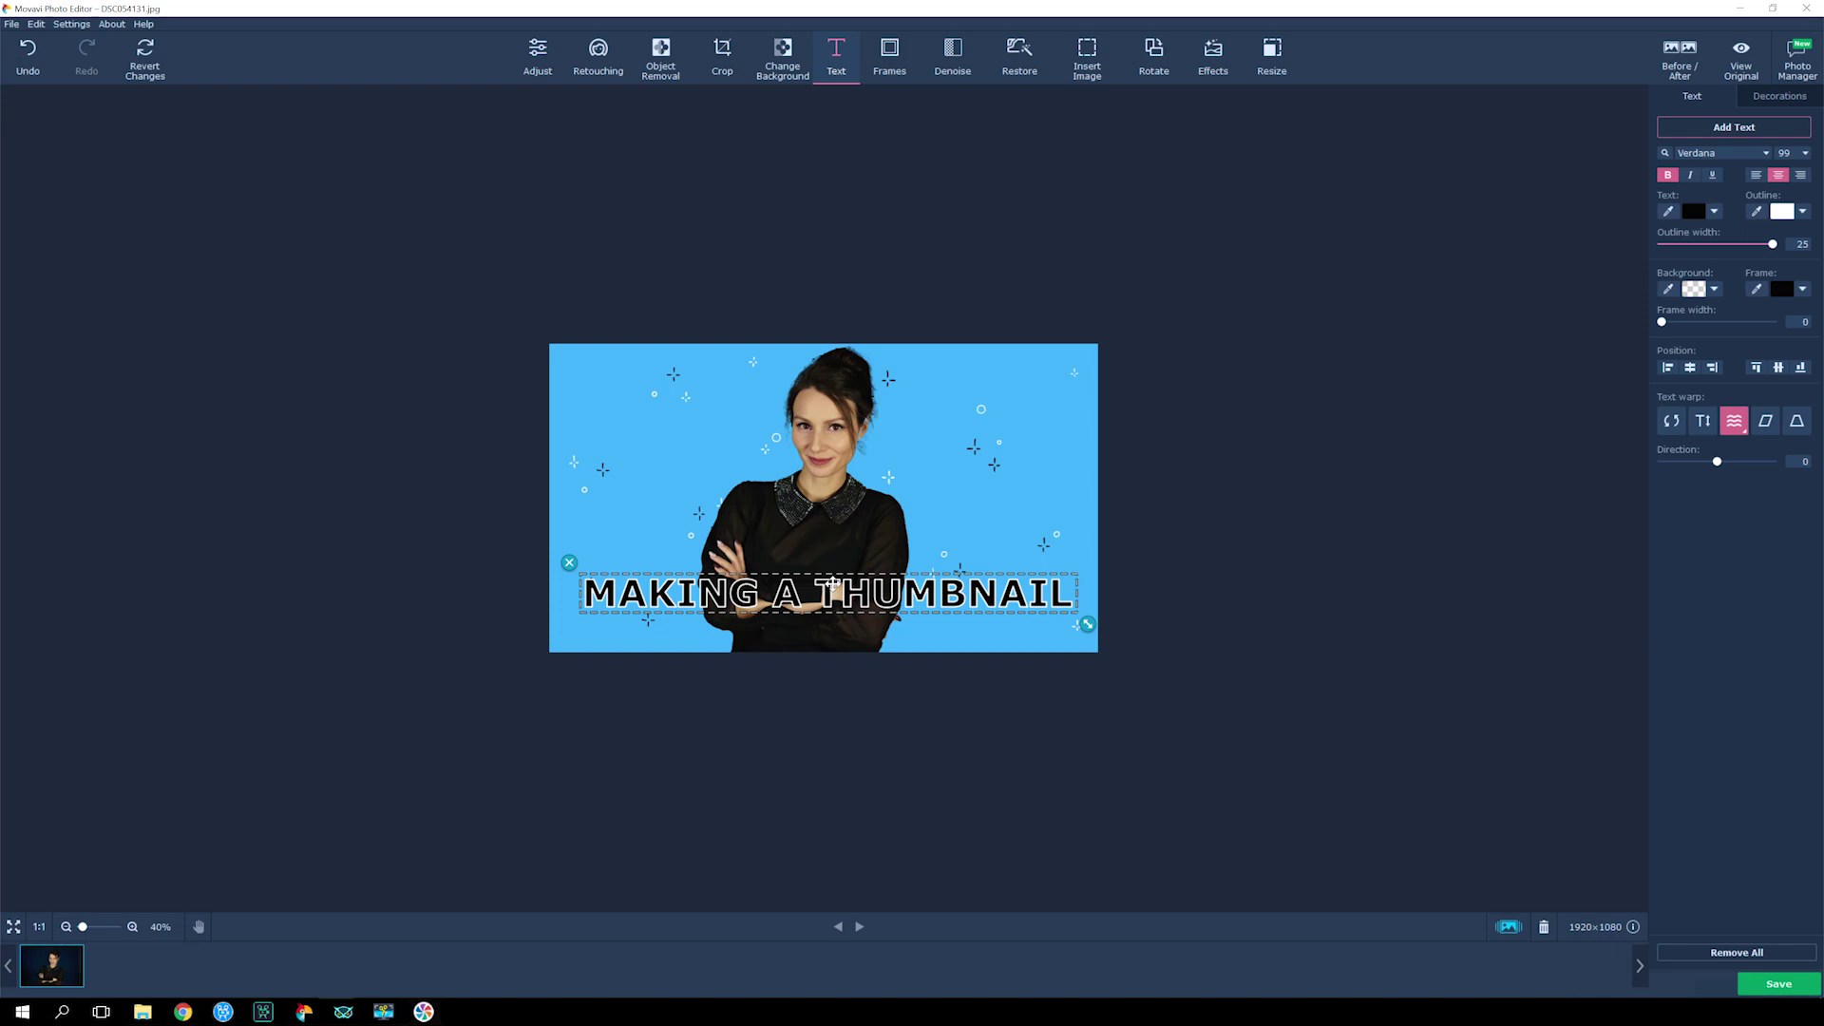
Step: Add a brush-stroke decoration behind the caption
{"action": "left_click", "coordinate": [1780, 97]}
{"action": "left_click", "coordinate": [1754, 131]}
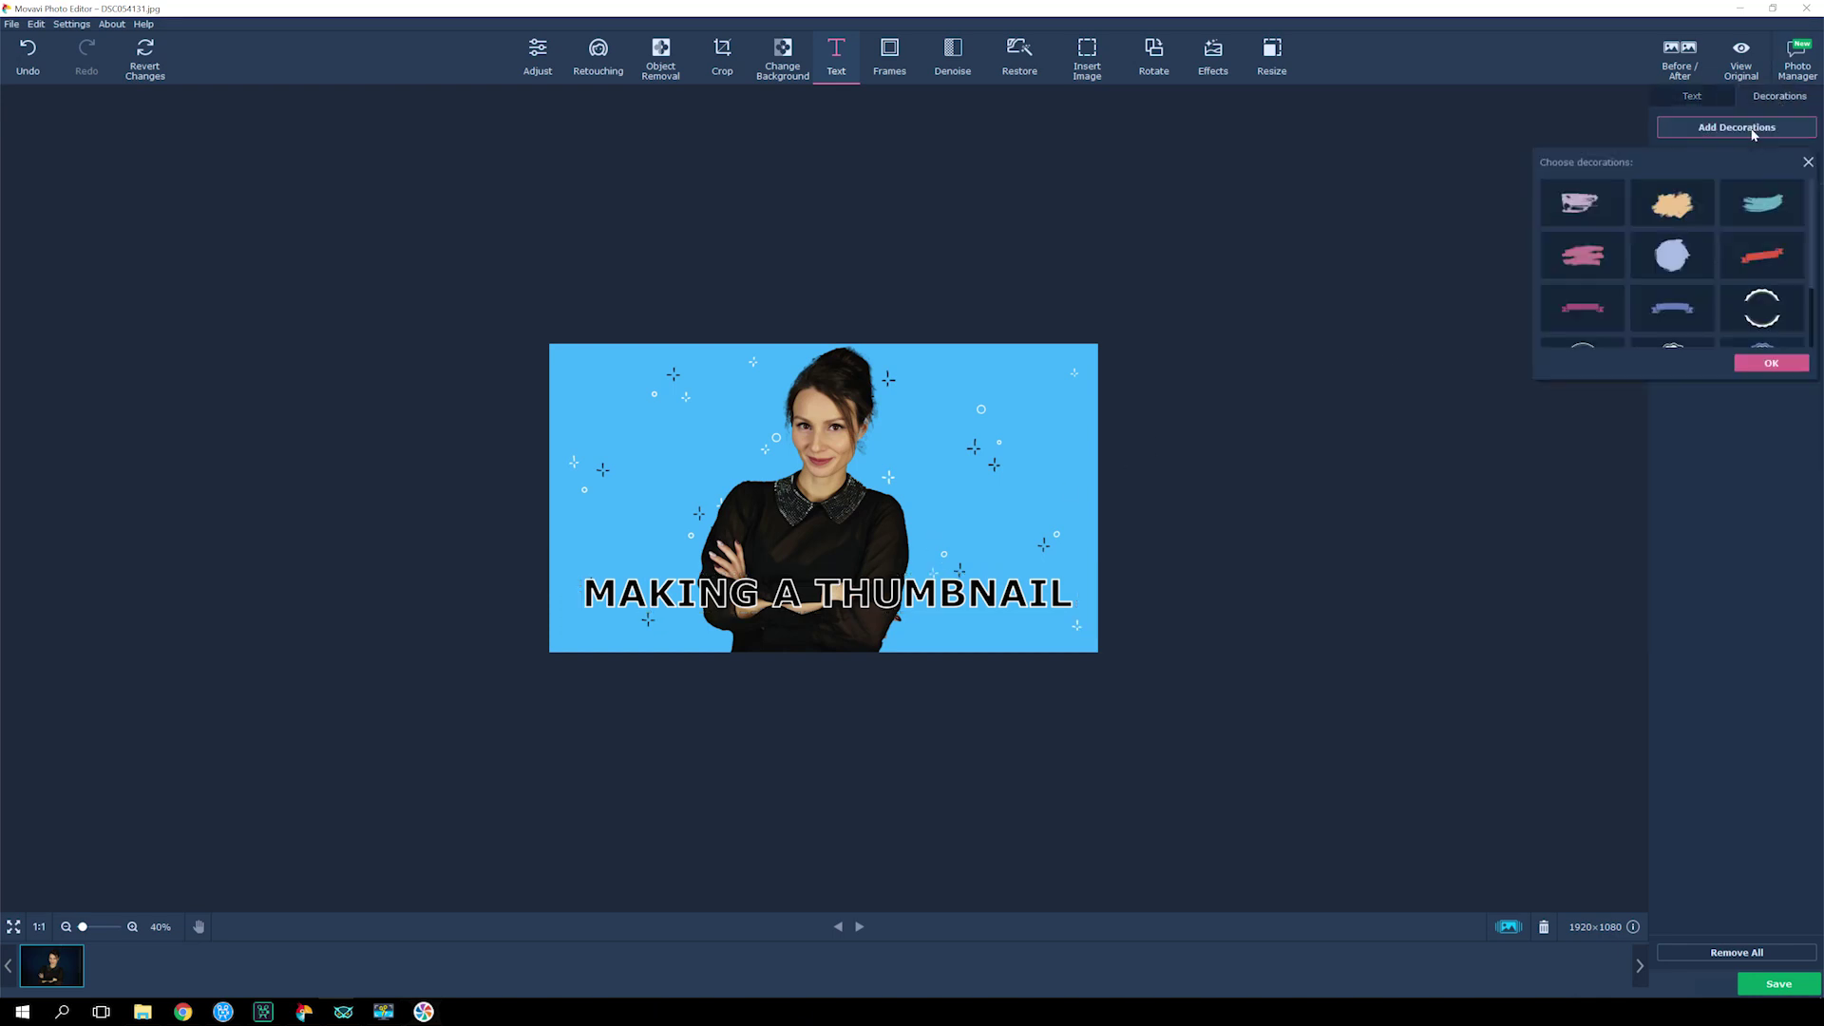
{"action": "scroll", "coordinate": [1712, 271], "scroll_direction": "down", "scroll_amount": 3}
{"action": "scroll", "coordinate": [1712, 271], "scroll_direction": "up", "scroll_amount": 3}
{"action": "left_click", "coordinate": [1747, 222]}
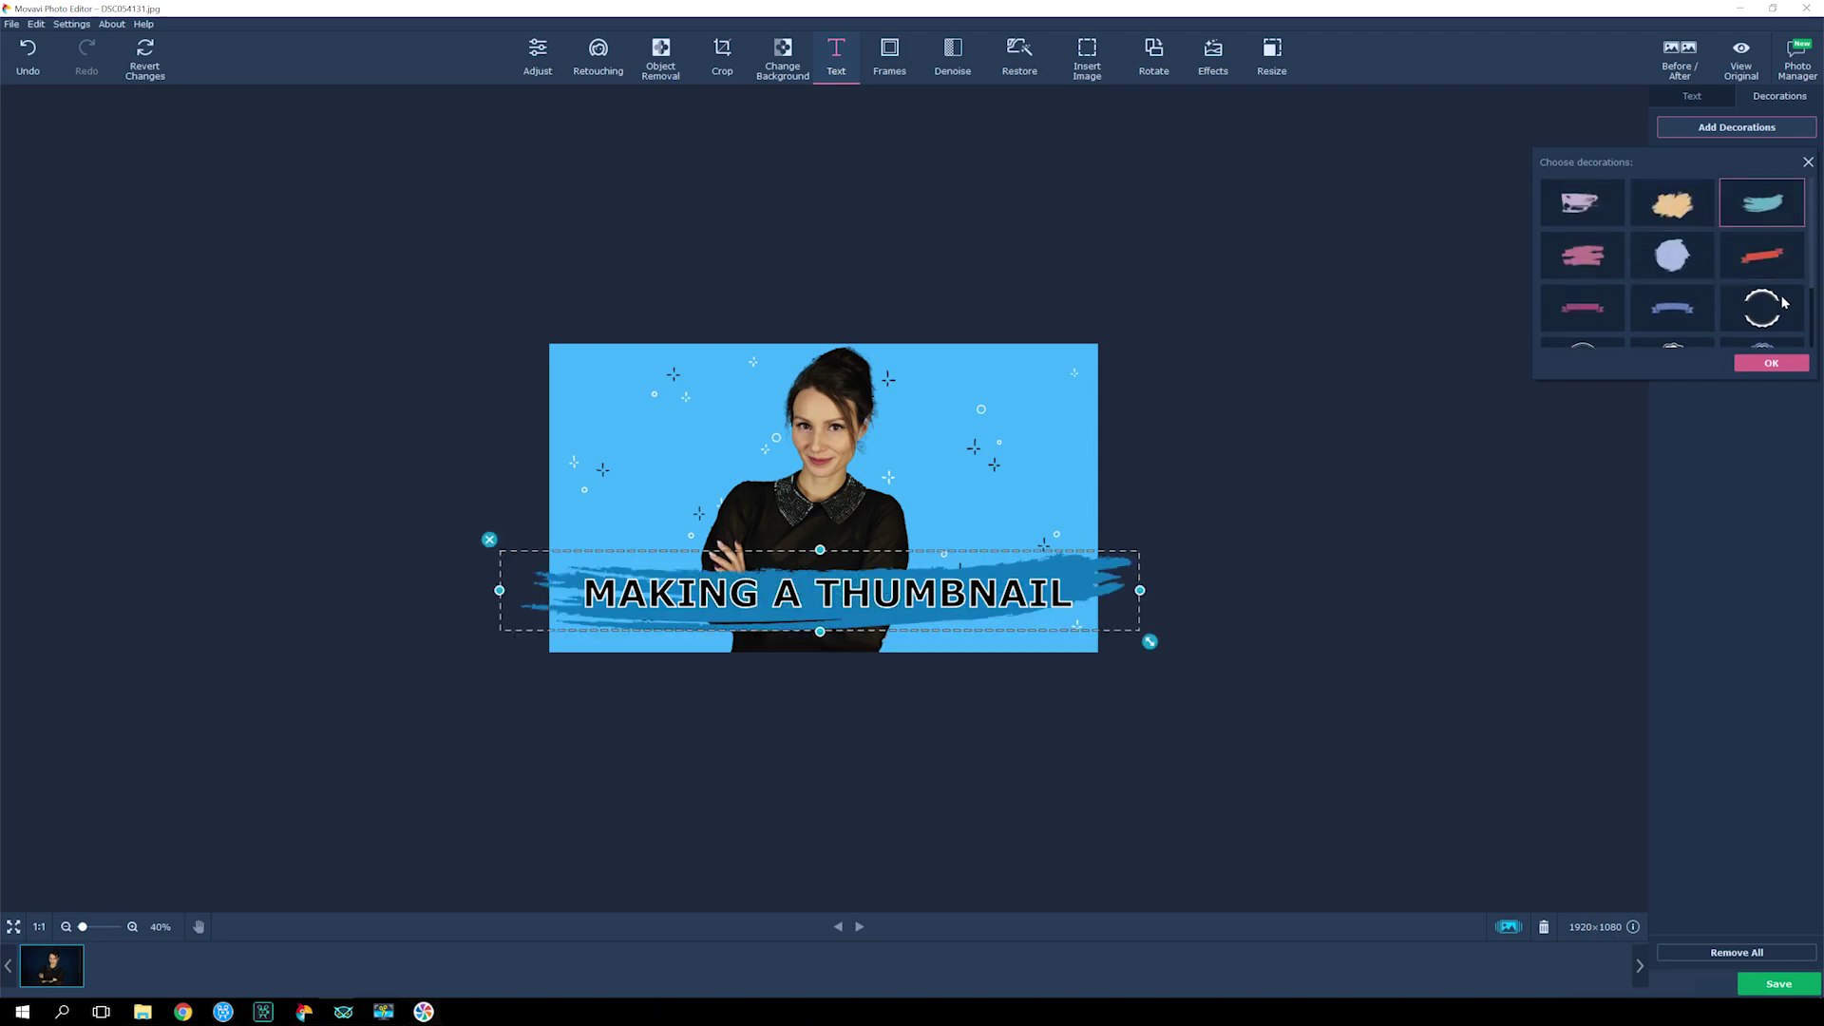
{"action": "left_click", "coordinate": [1772, 363]}
Step: Set the brush-stroke decoration colour to blue 0975ba
{"action": "left_click", "coordinate": [1668, 167]}
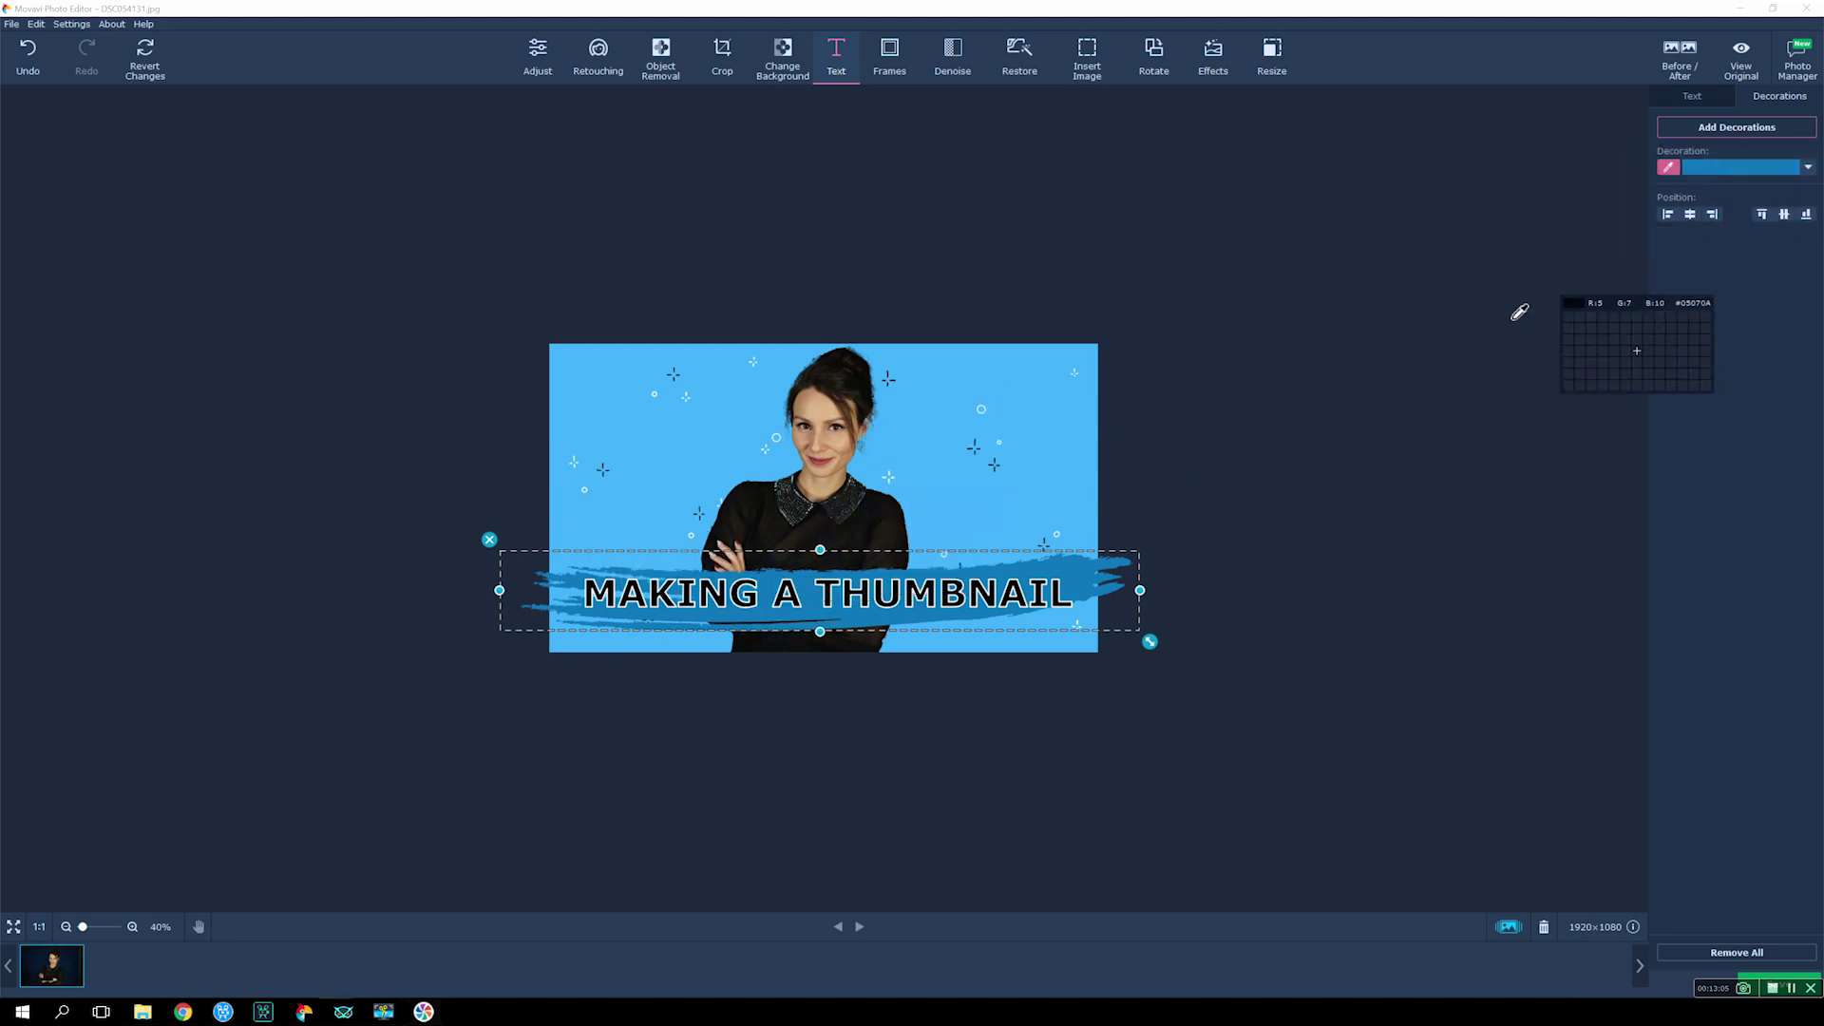
{"action": "left_click", "coordinate": [1672, 280]}
{"action": "left_click", "coordinate": [1809, 167]}
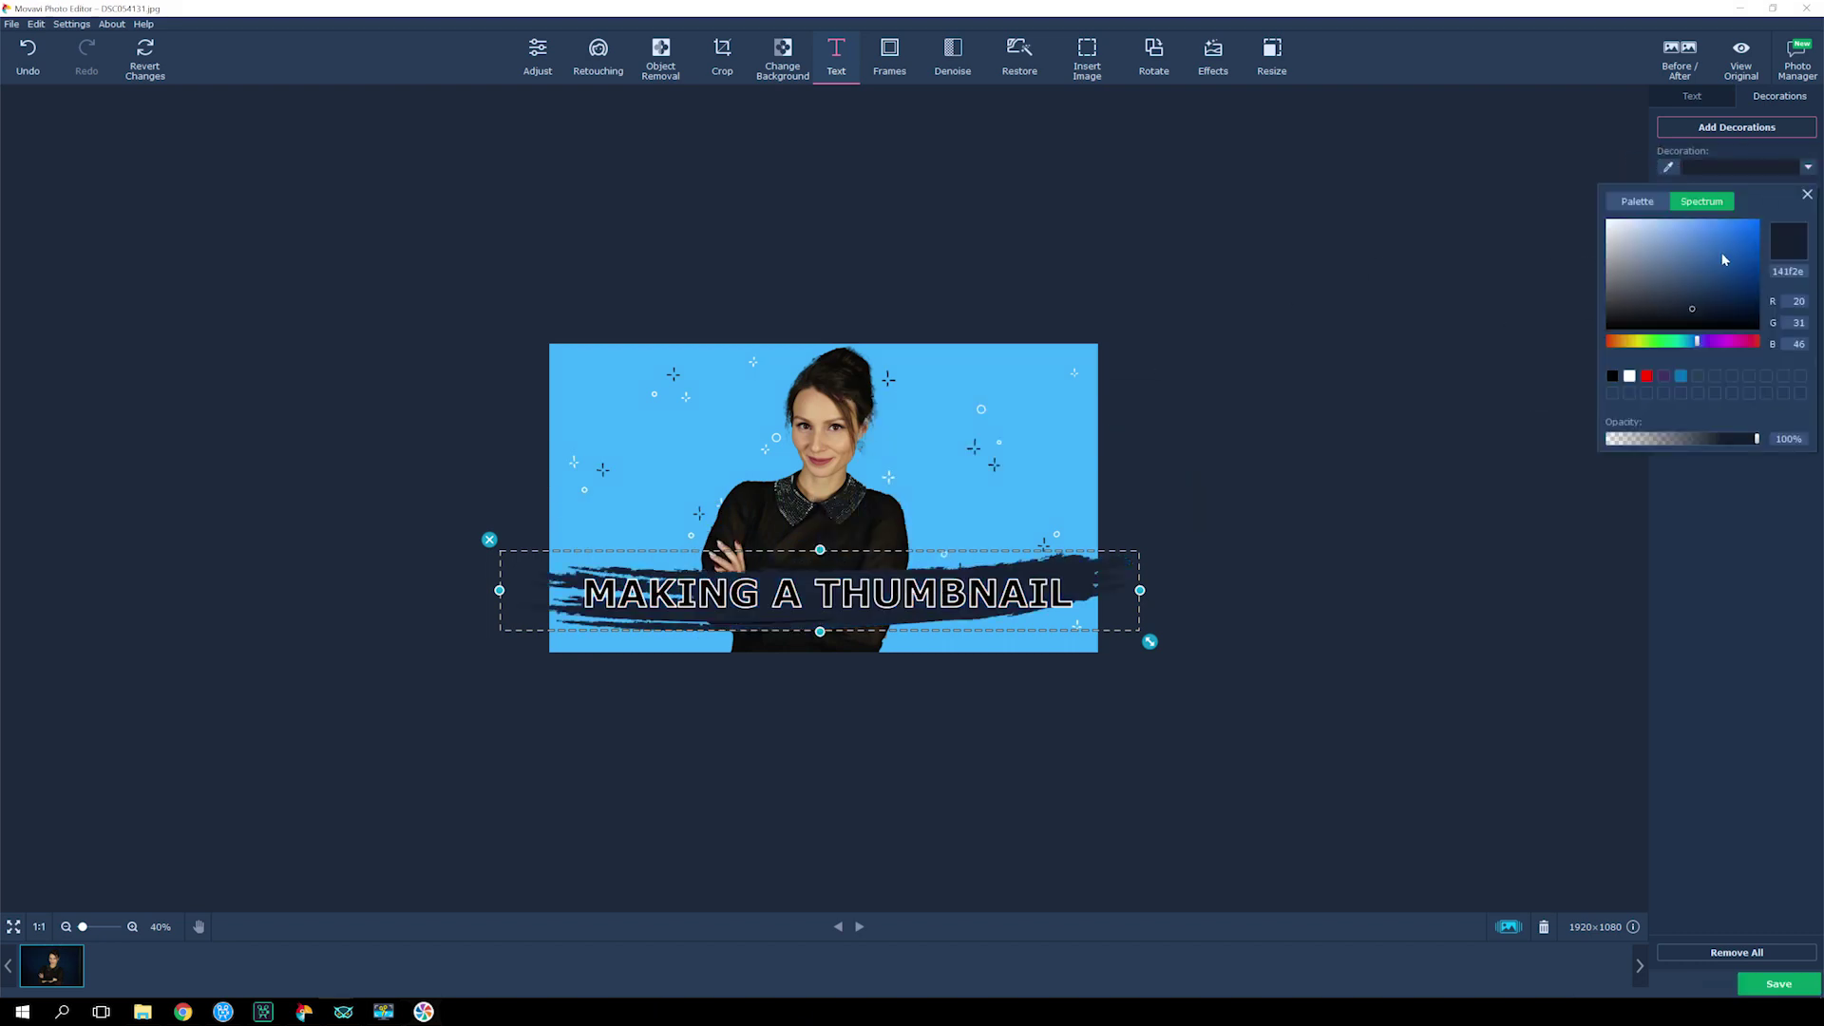
{"action": "left_click", "coordinate": [1681, 377]}
{"action": "left_click", "coordinate": [1648, 375]}
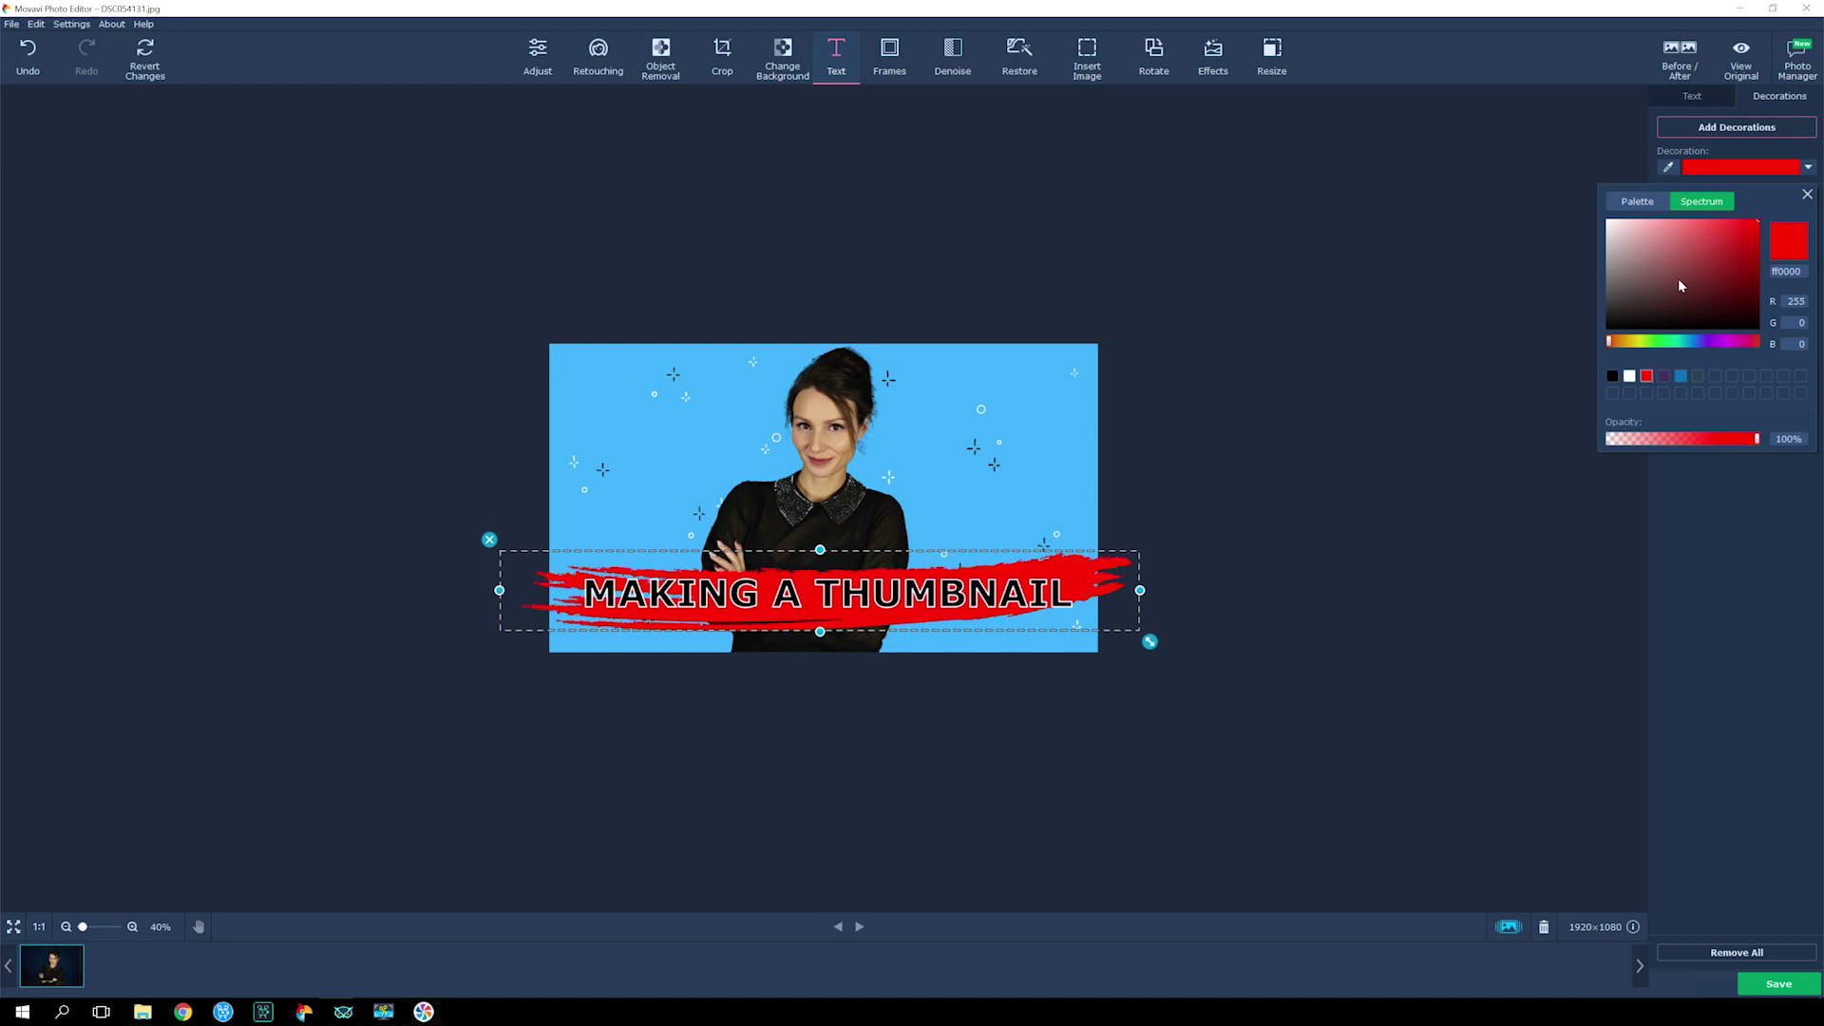
{"action": "left_click", "coordinate": [1682, 377]}
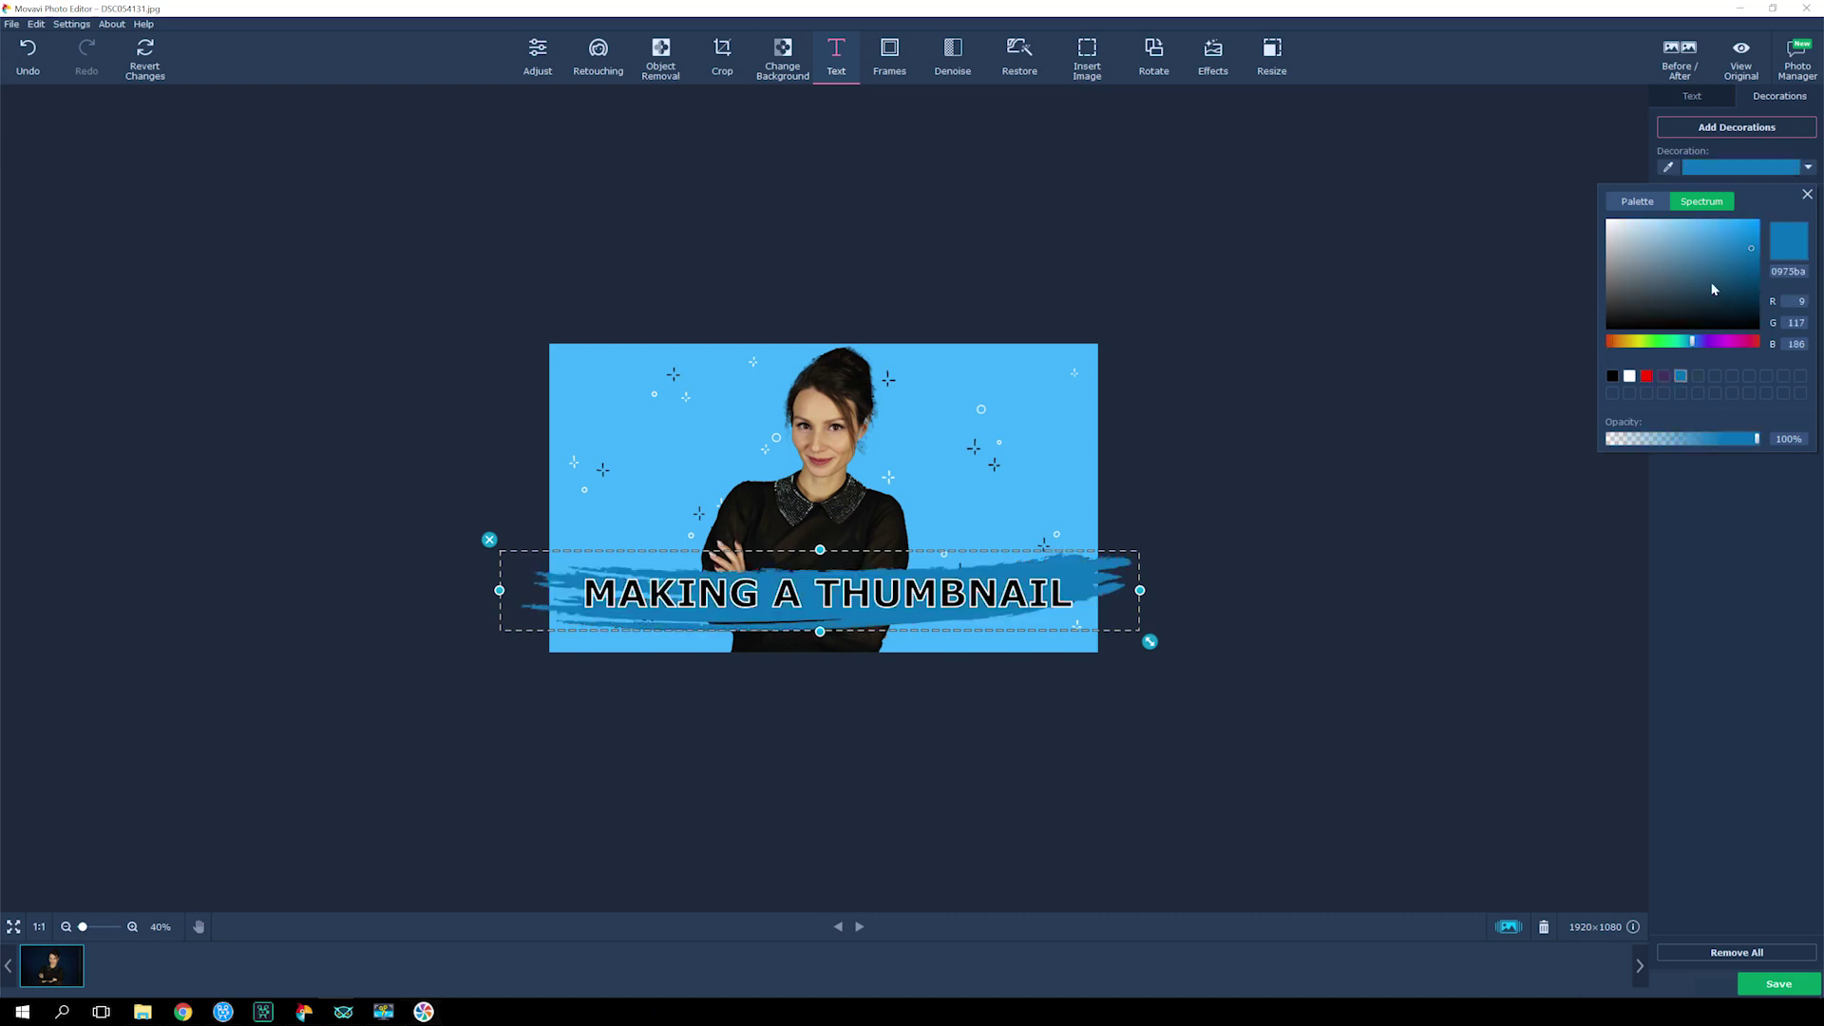
{"action": "left_click", "coordinate": [1805, 192]}
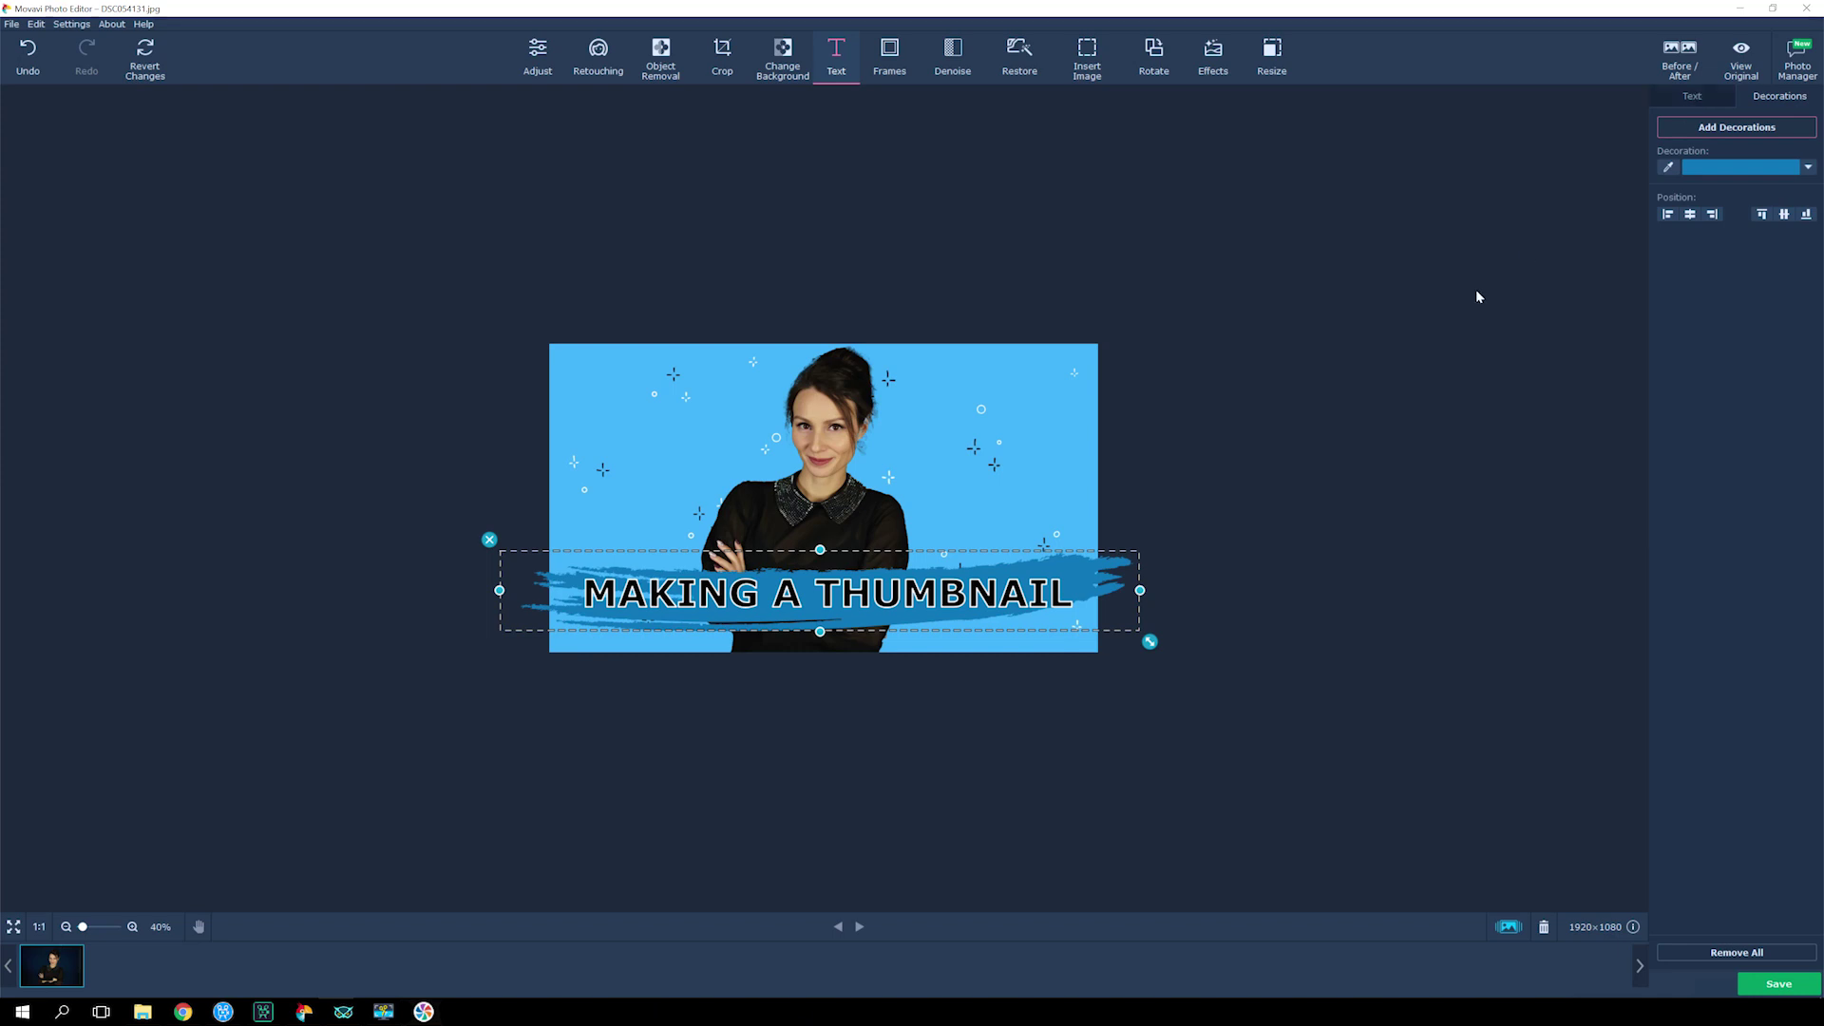
Step: Shrink the caption and brush stroke to fit the photo and nudge them slightly left and down
{"action": "left_click_drag", "start_coordinate": [1150, 642], "coordinate": [1094, 634]}
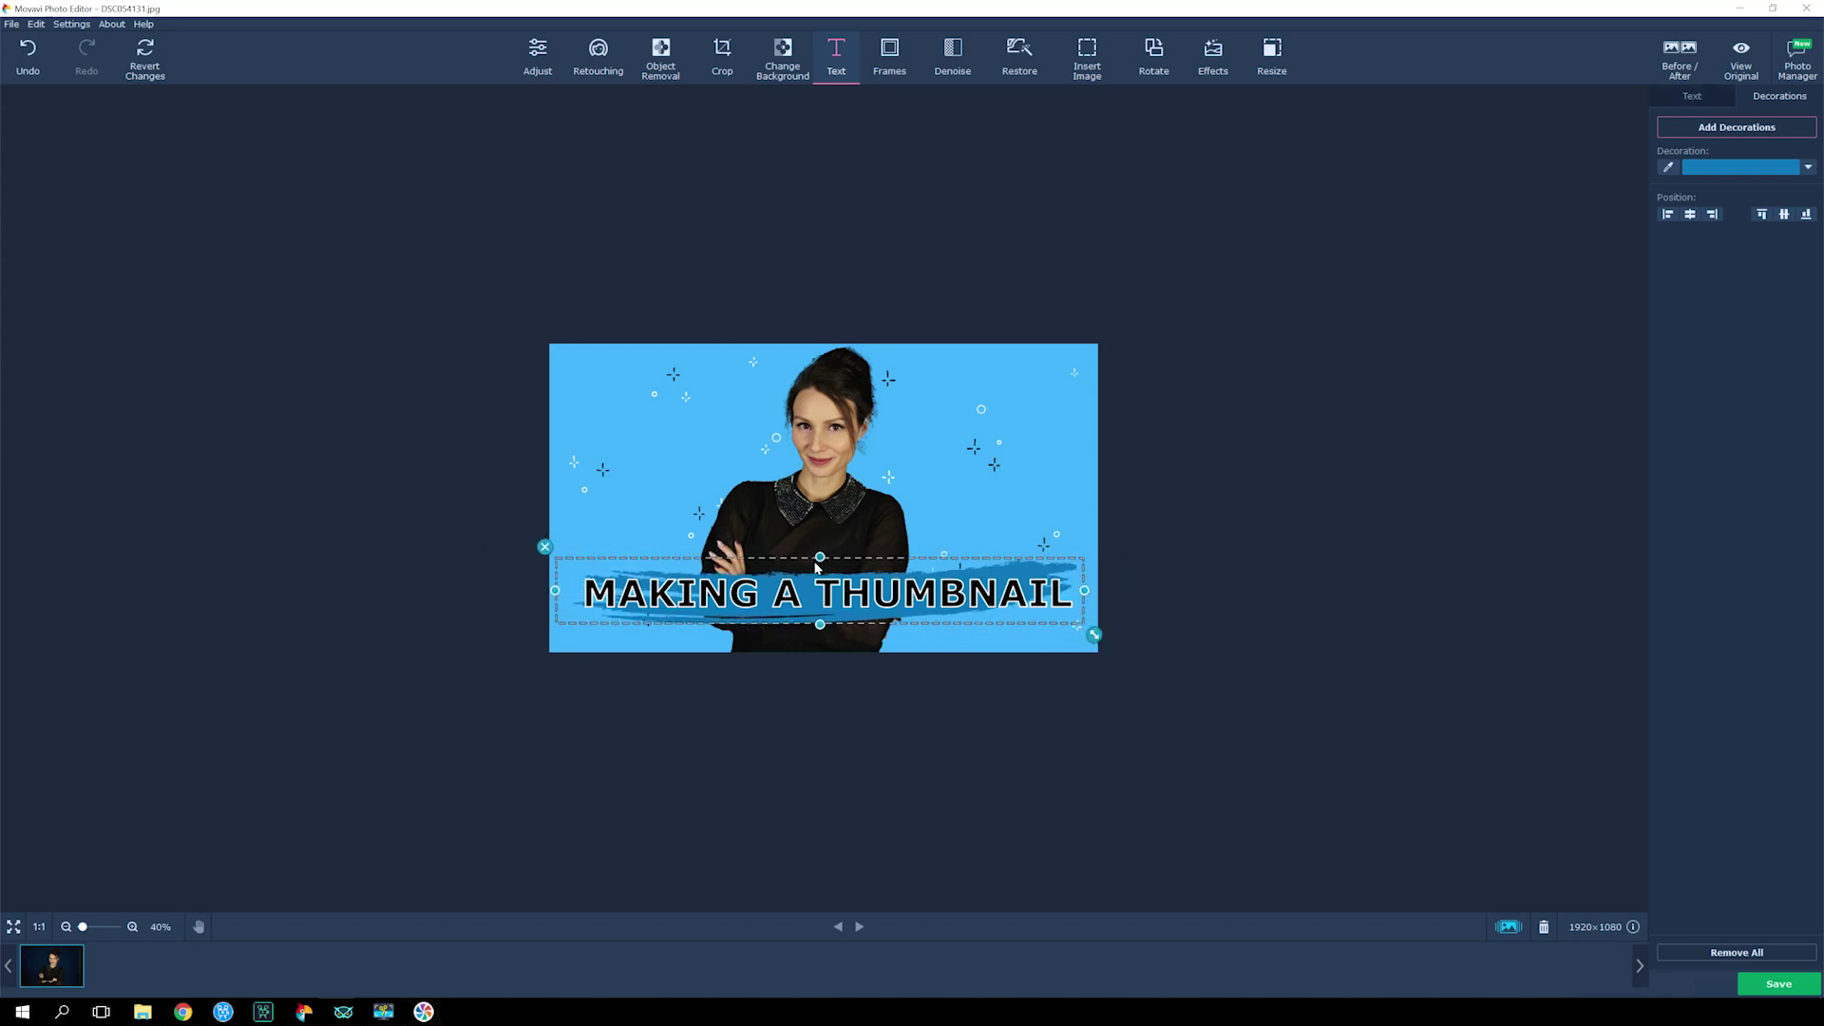
{"action": "left_click_drag", "start_coordinate": [817, 570], "coordinate": [816, 571]}
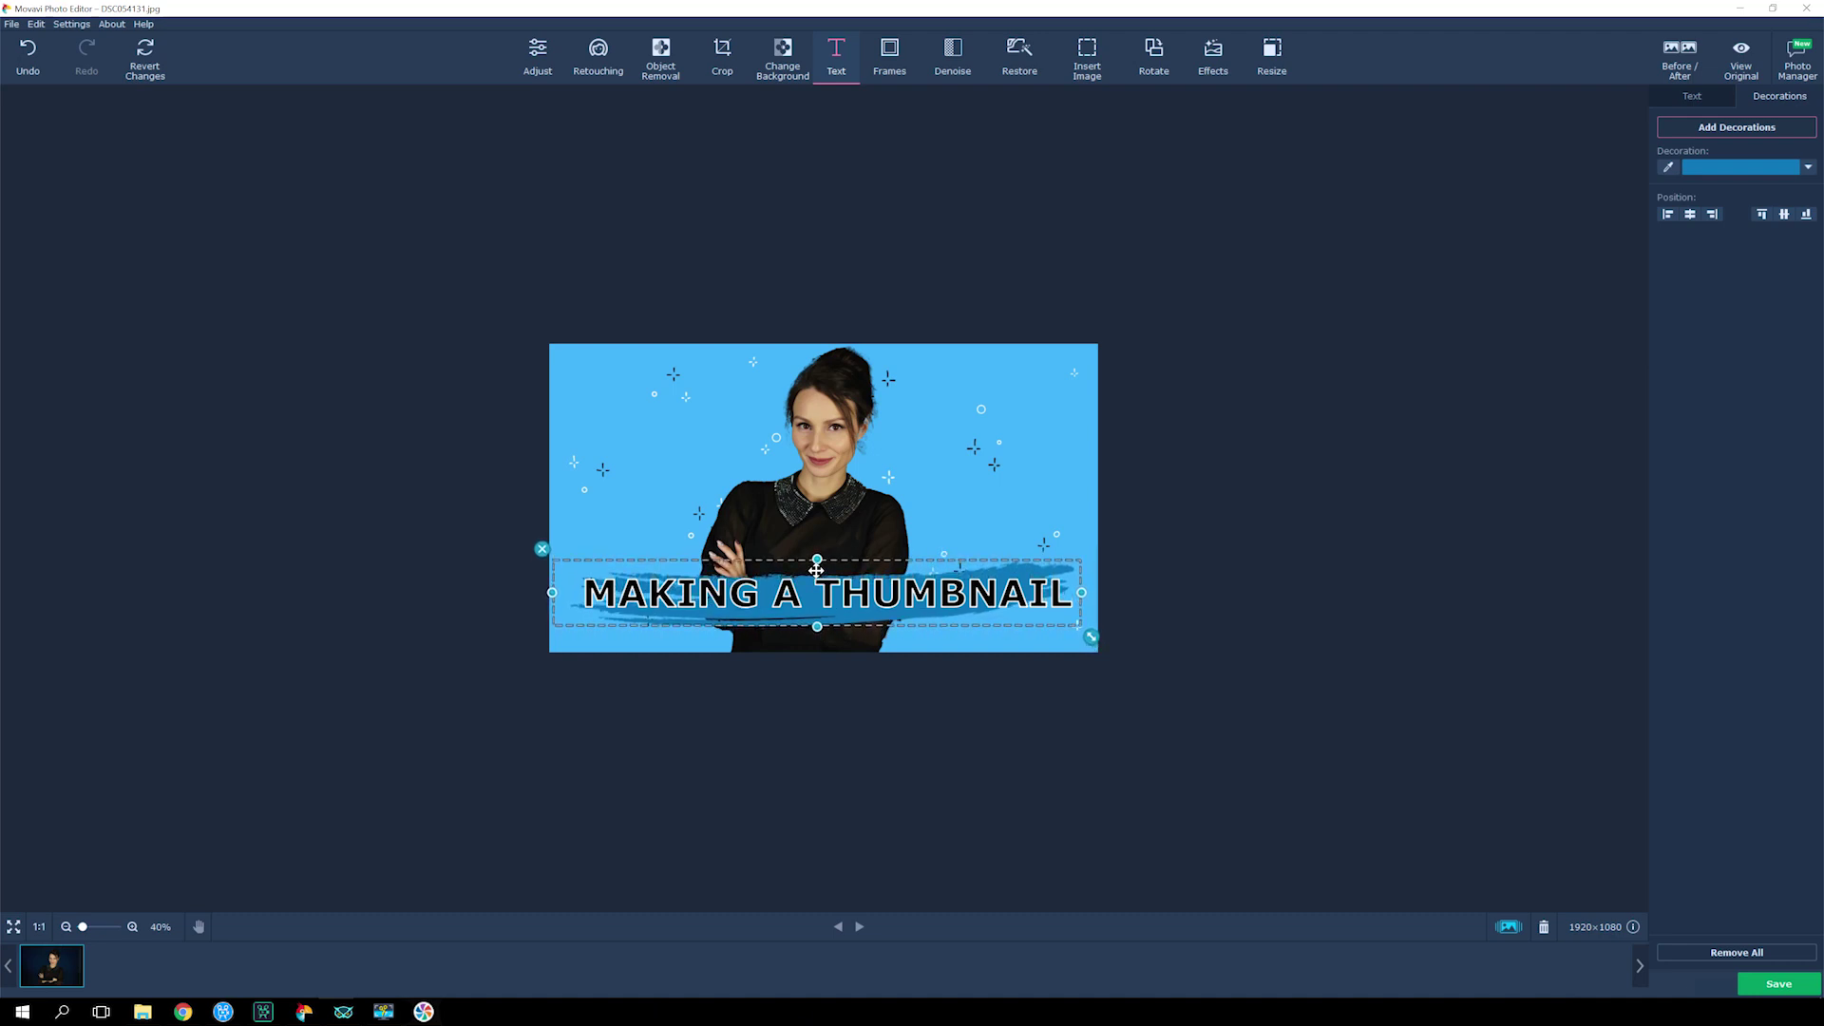
{"action": "left_click", "coordinate": [1680, 99]}
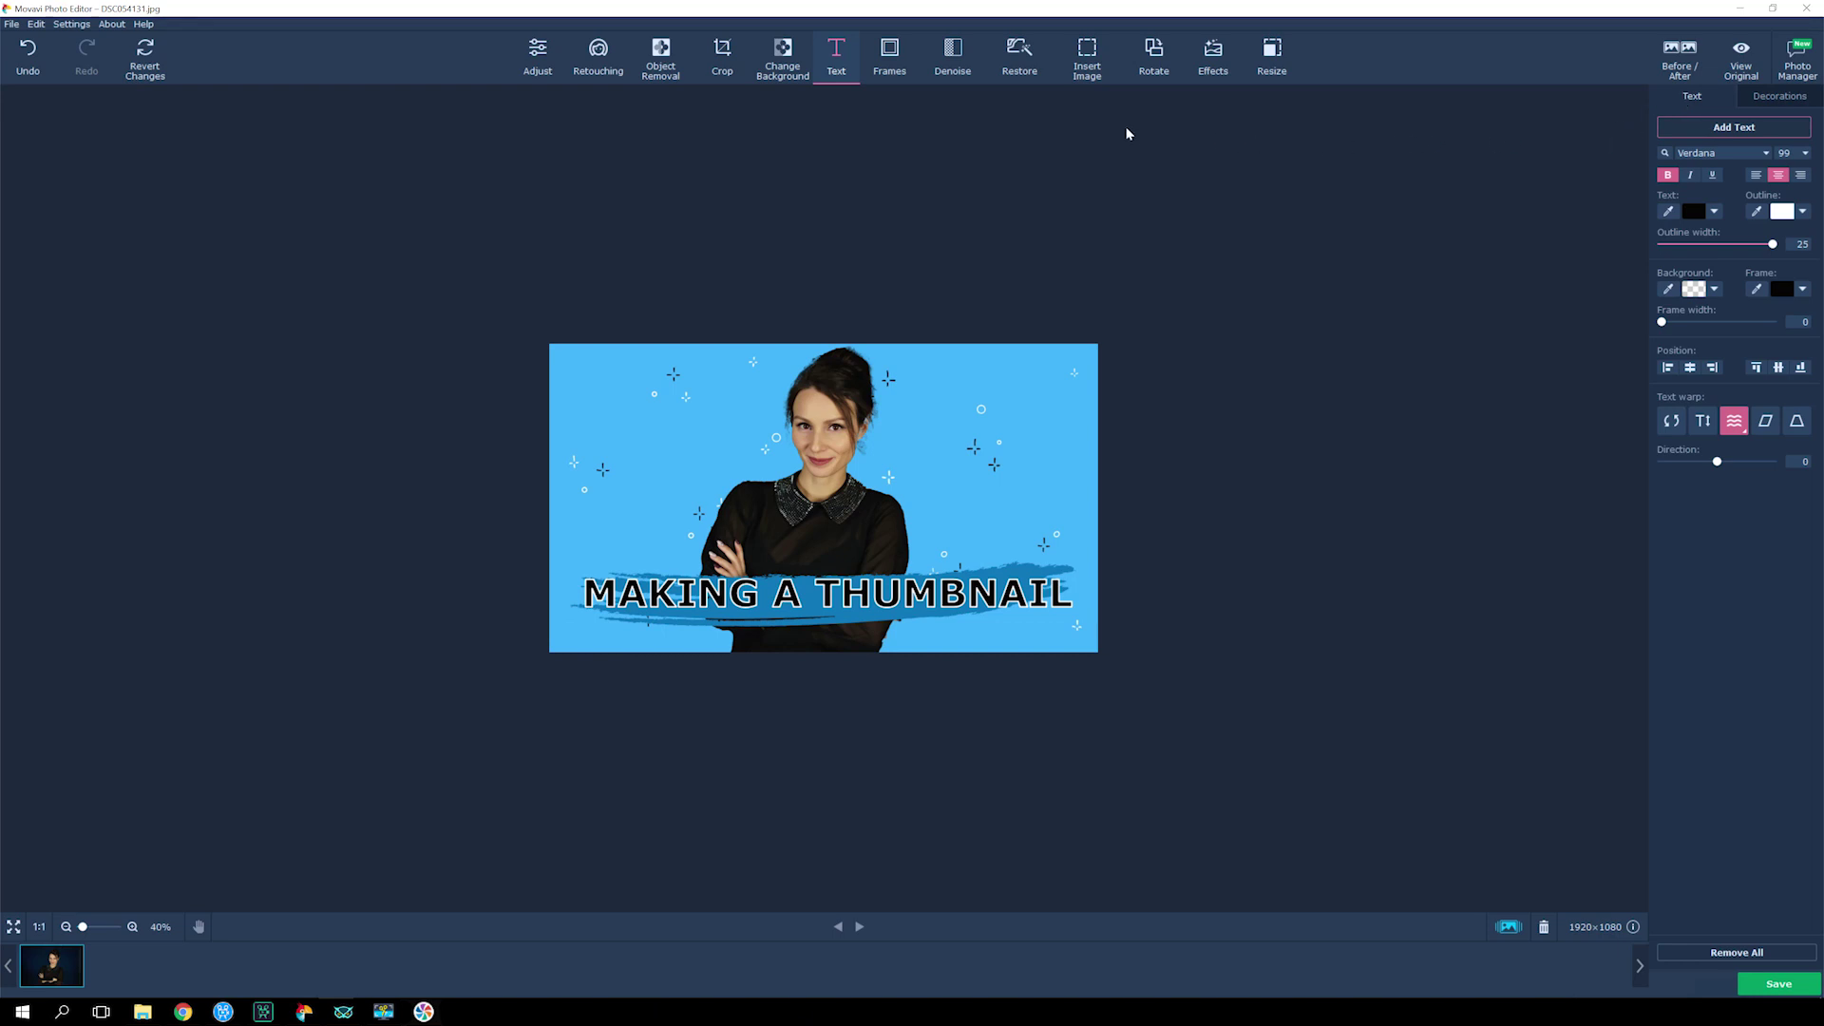
Step: Insert a tilted YouTube icon with a white outline at upper right and paste the Movavi logo
{"action": "left_click", "coordinate": [1085, 64]}
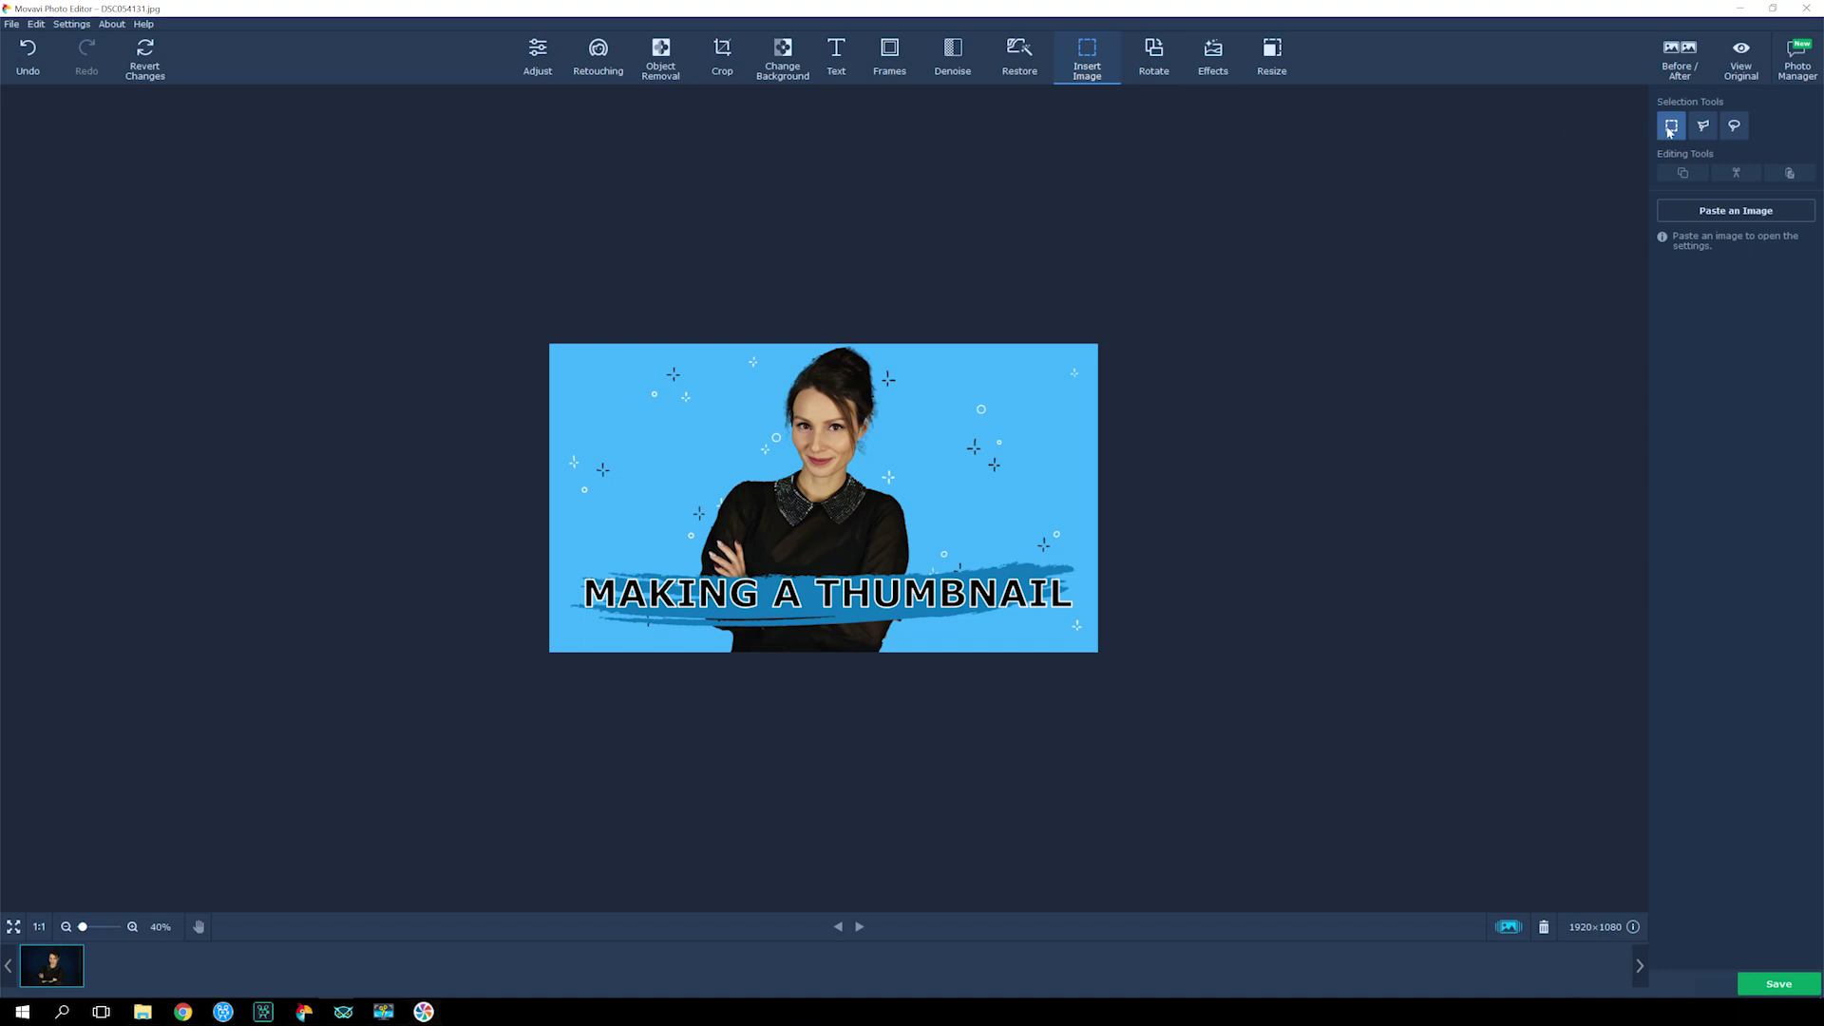
{"action": "left_click", "coordinate": [1710, 211]}
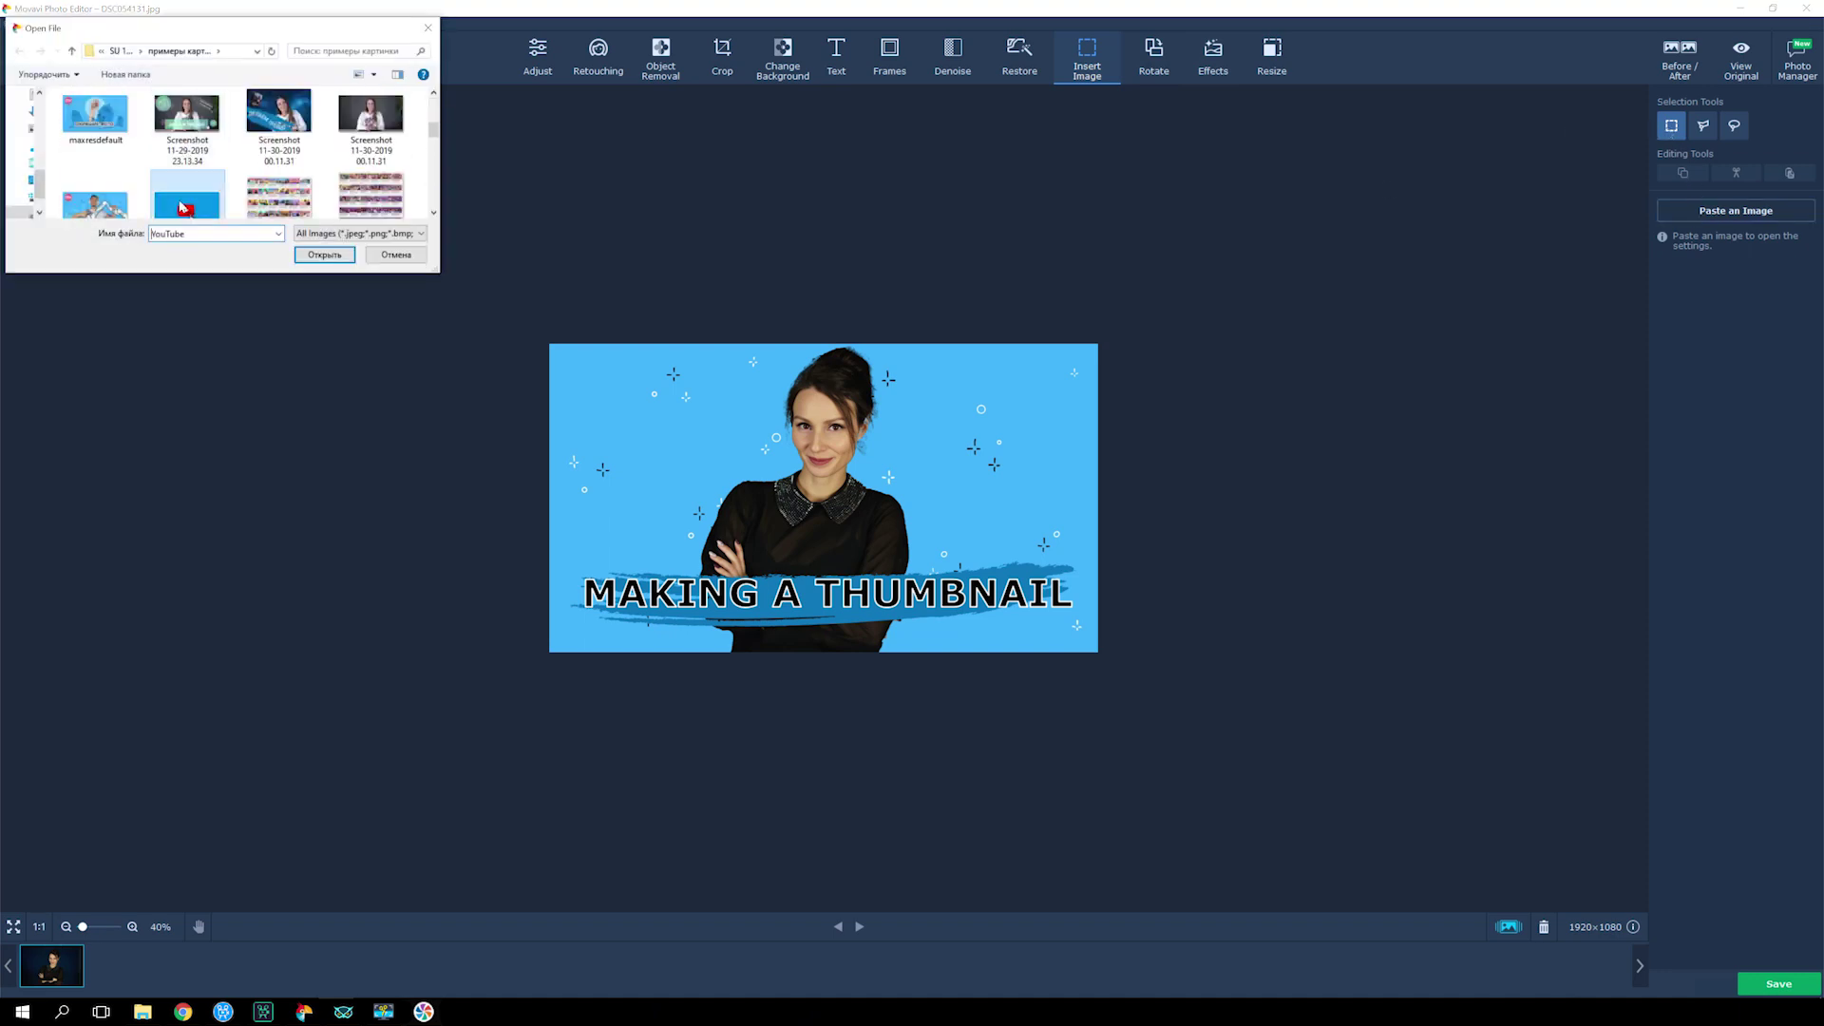
{"action": "double_click", "coordinate": [181, 205]}
{"action": "left_click_drag", "start_coordinate": [1662, 218], "coordinate": [1678, 219]}
{"action": "left_click", "coordinate": [1741, 244]}
{"action": "left_click", "coordinate": [1616, 291]}
{"action": "left_click", "coordinate": [1687, 224]}
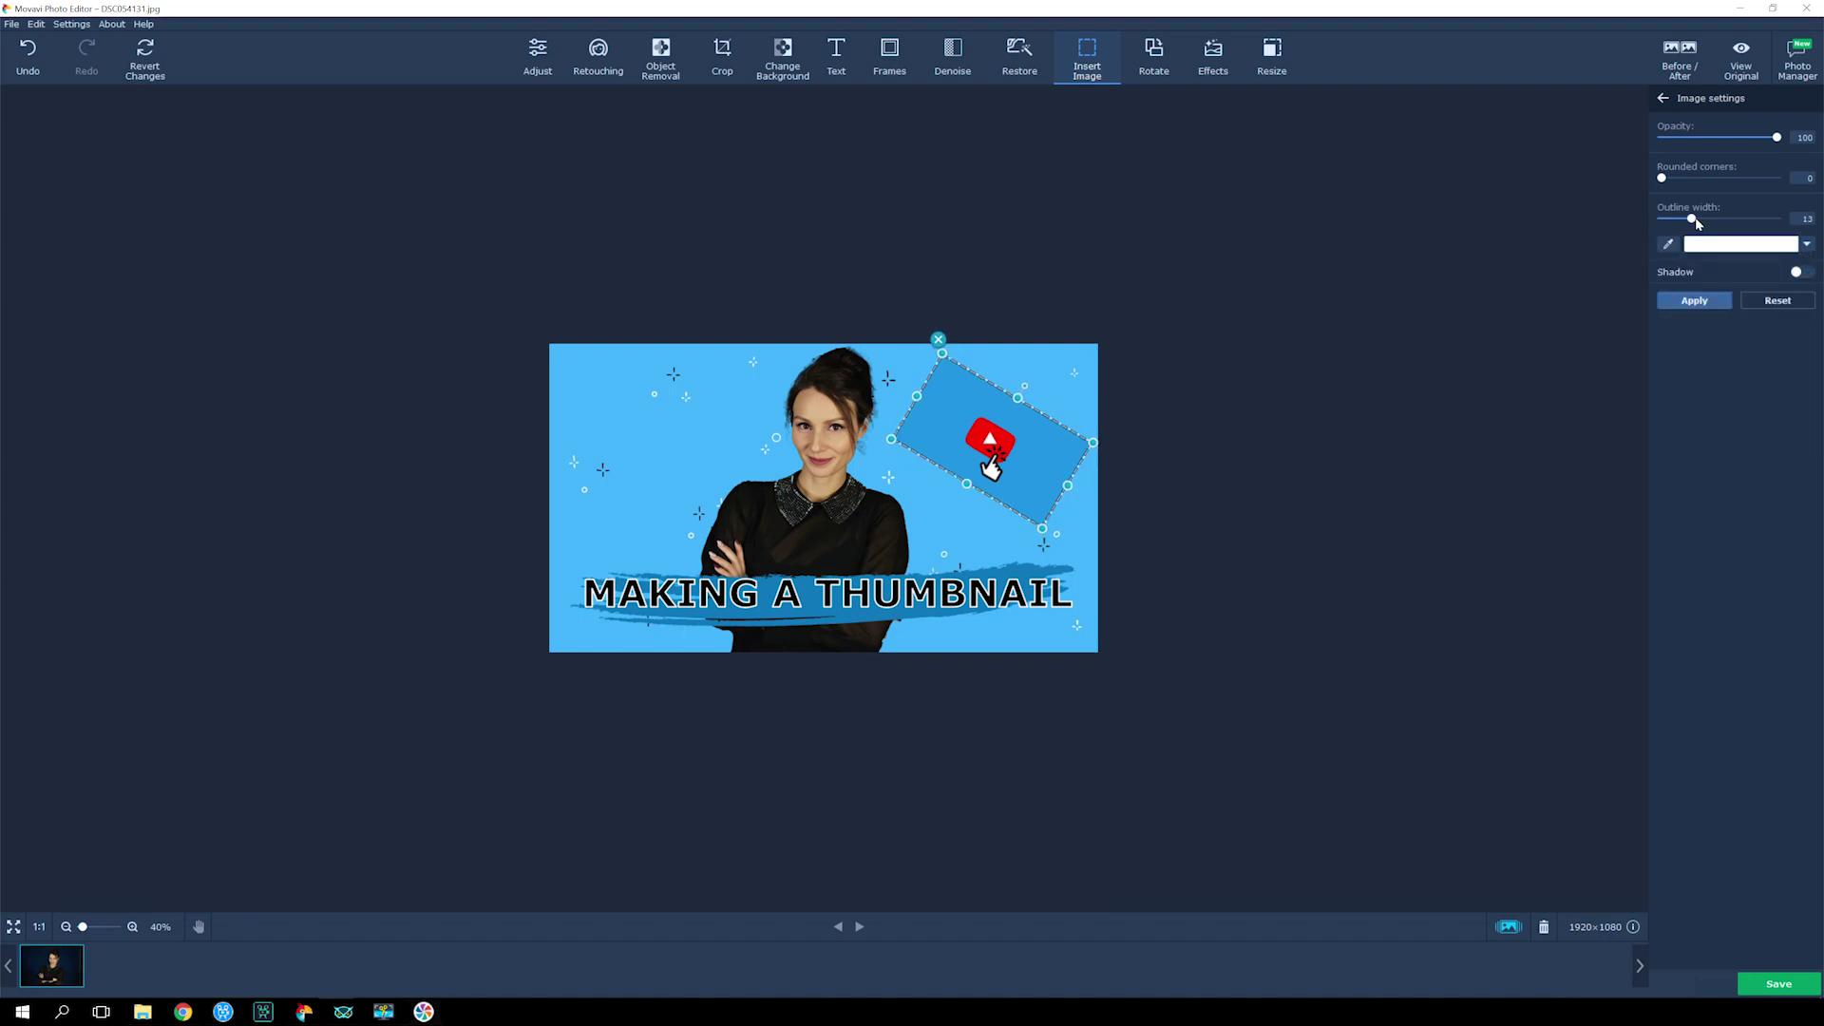
{"action": "left_click", "coordinate": [1694, 301]}
{"action": "key", "text": "ctrl+v"}
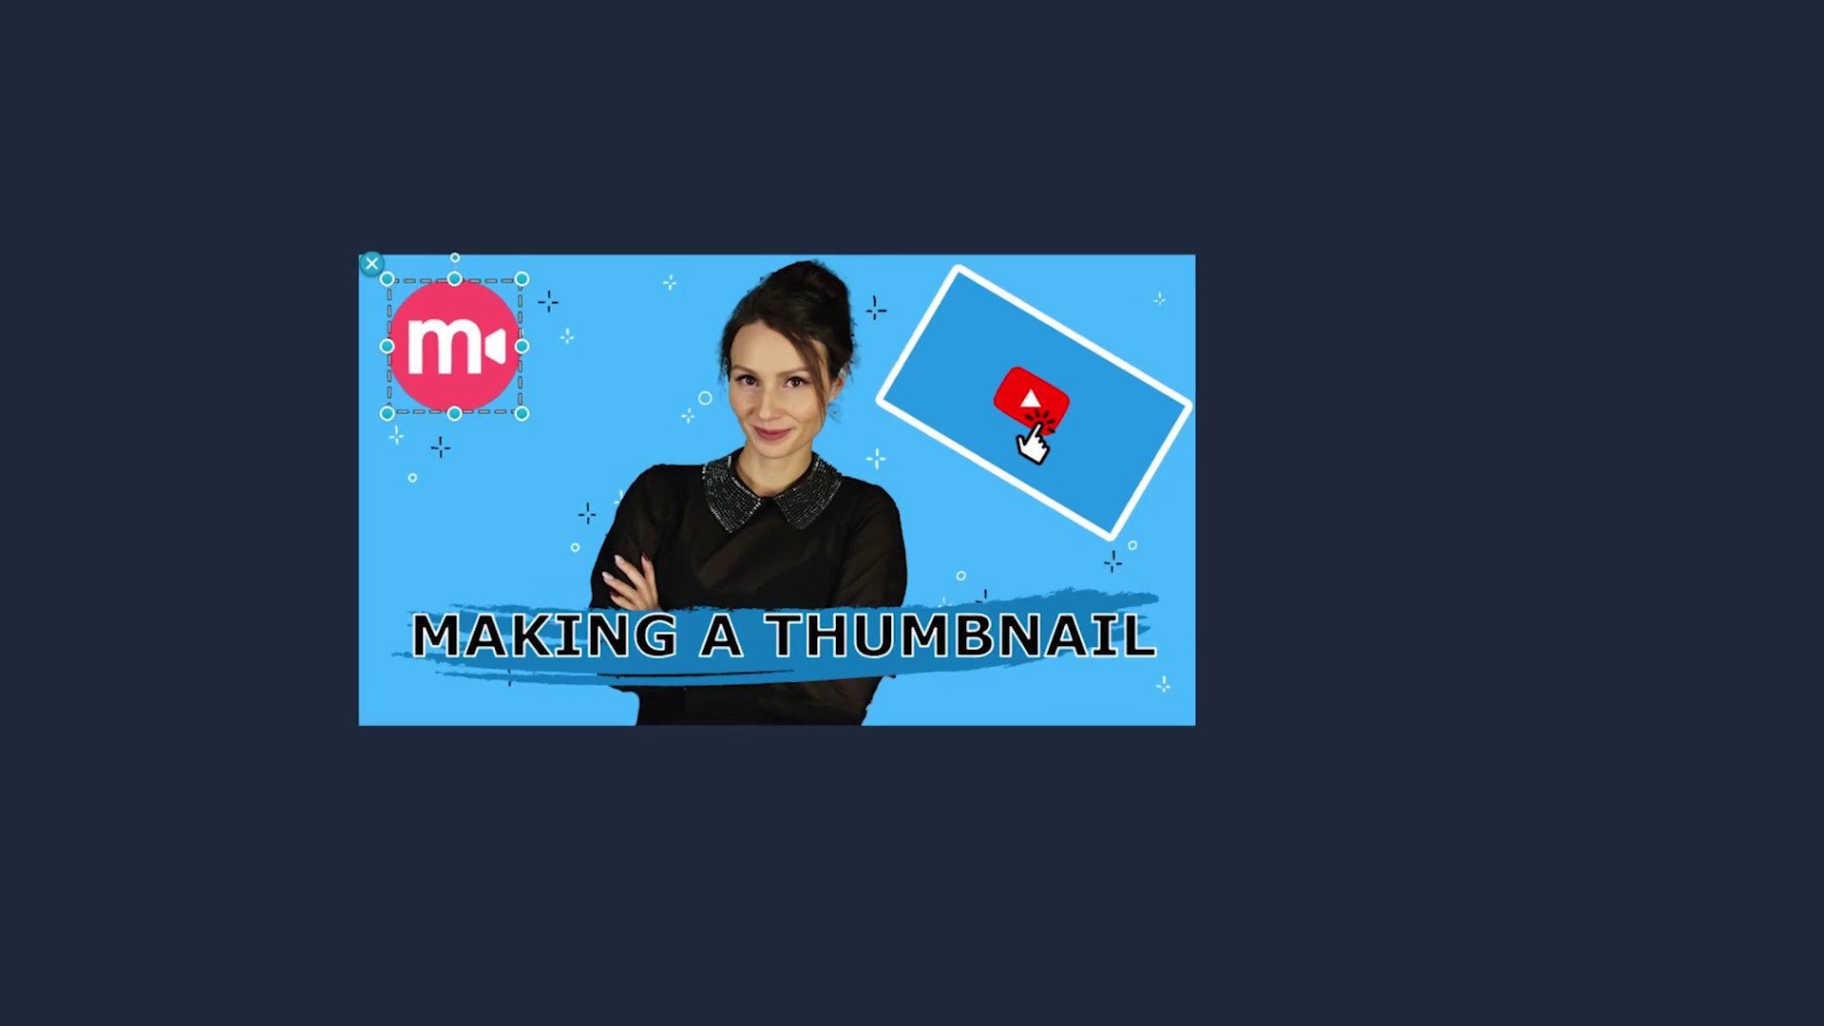
{"action": "key", "text": "ctrl+s"}
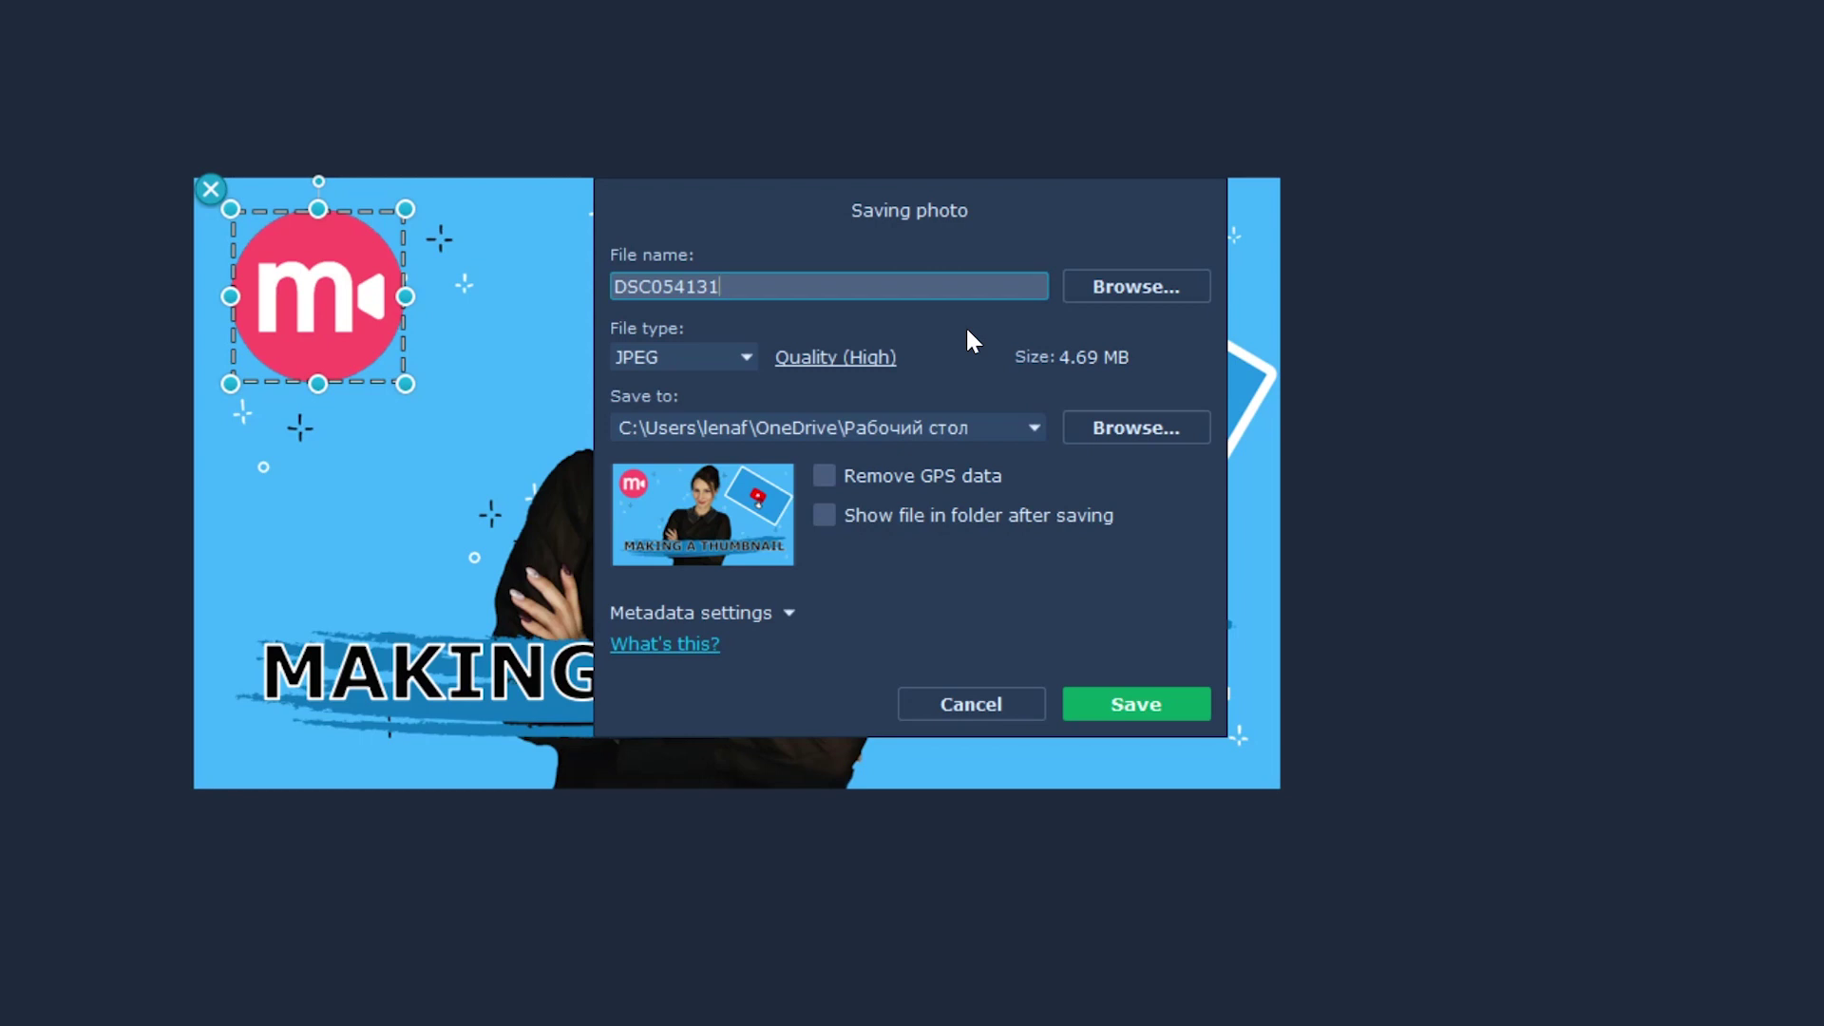
Step: Keep JPEG format, lower quality to about 73% (822.58 KB), and edit the file name to DSC054133
{"action": "key", "text": "BackSpace"}
{"action": "left_click", "coordinate": [747, 357]}
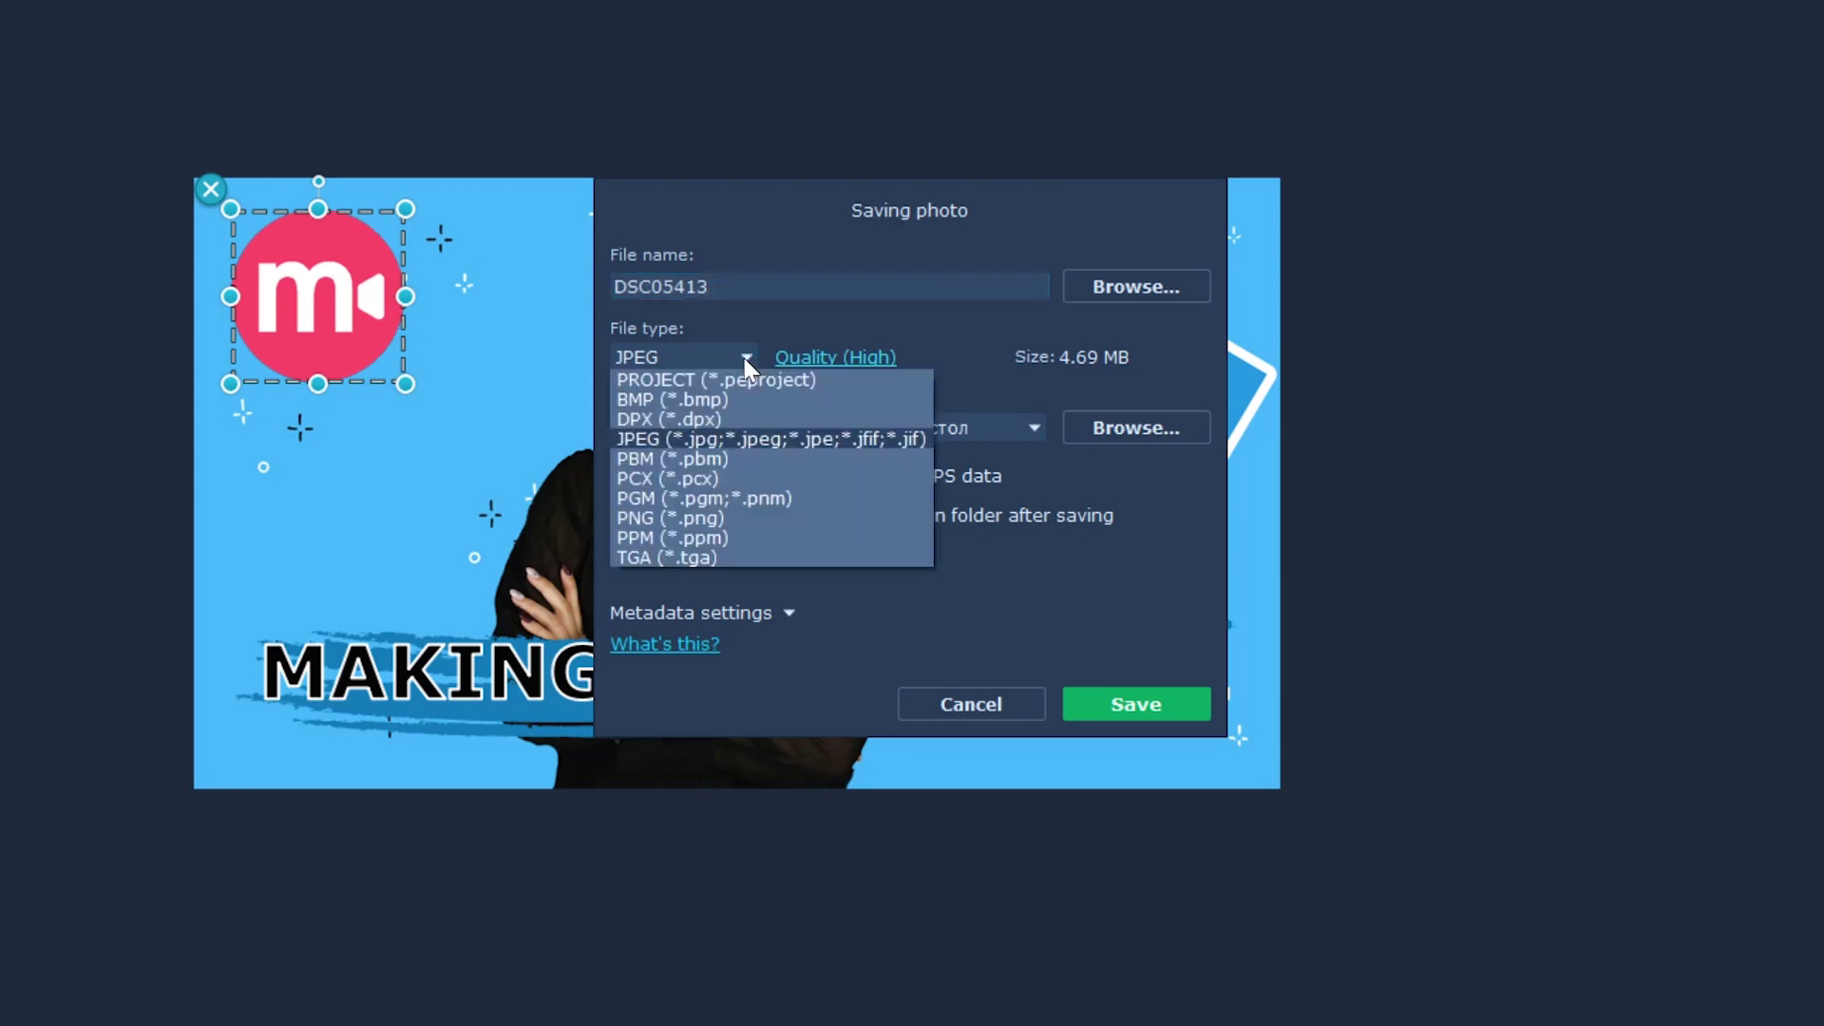
{"action": "left_click", "coordinate": [716, 437]}
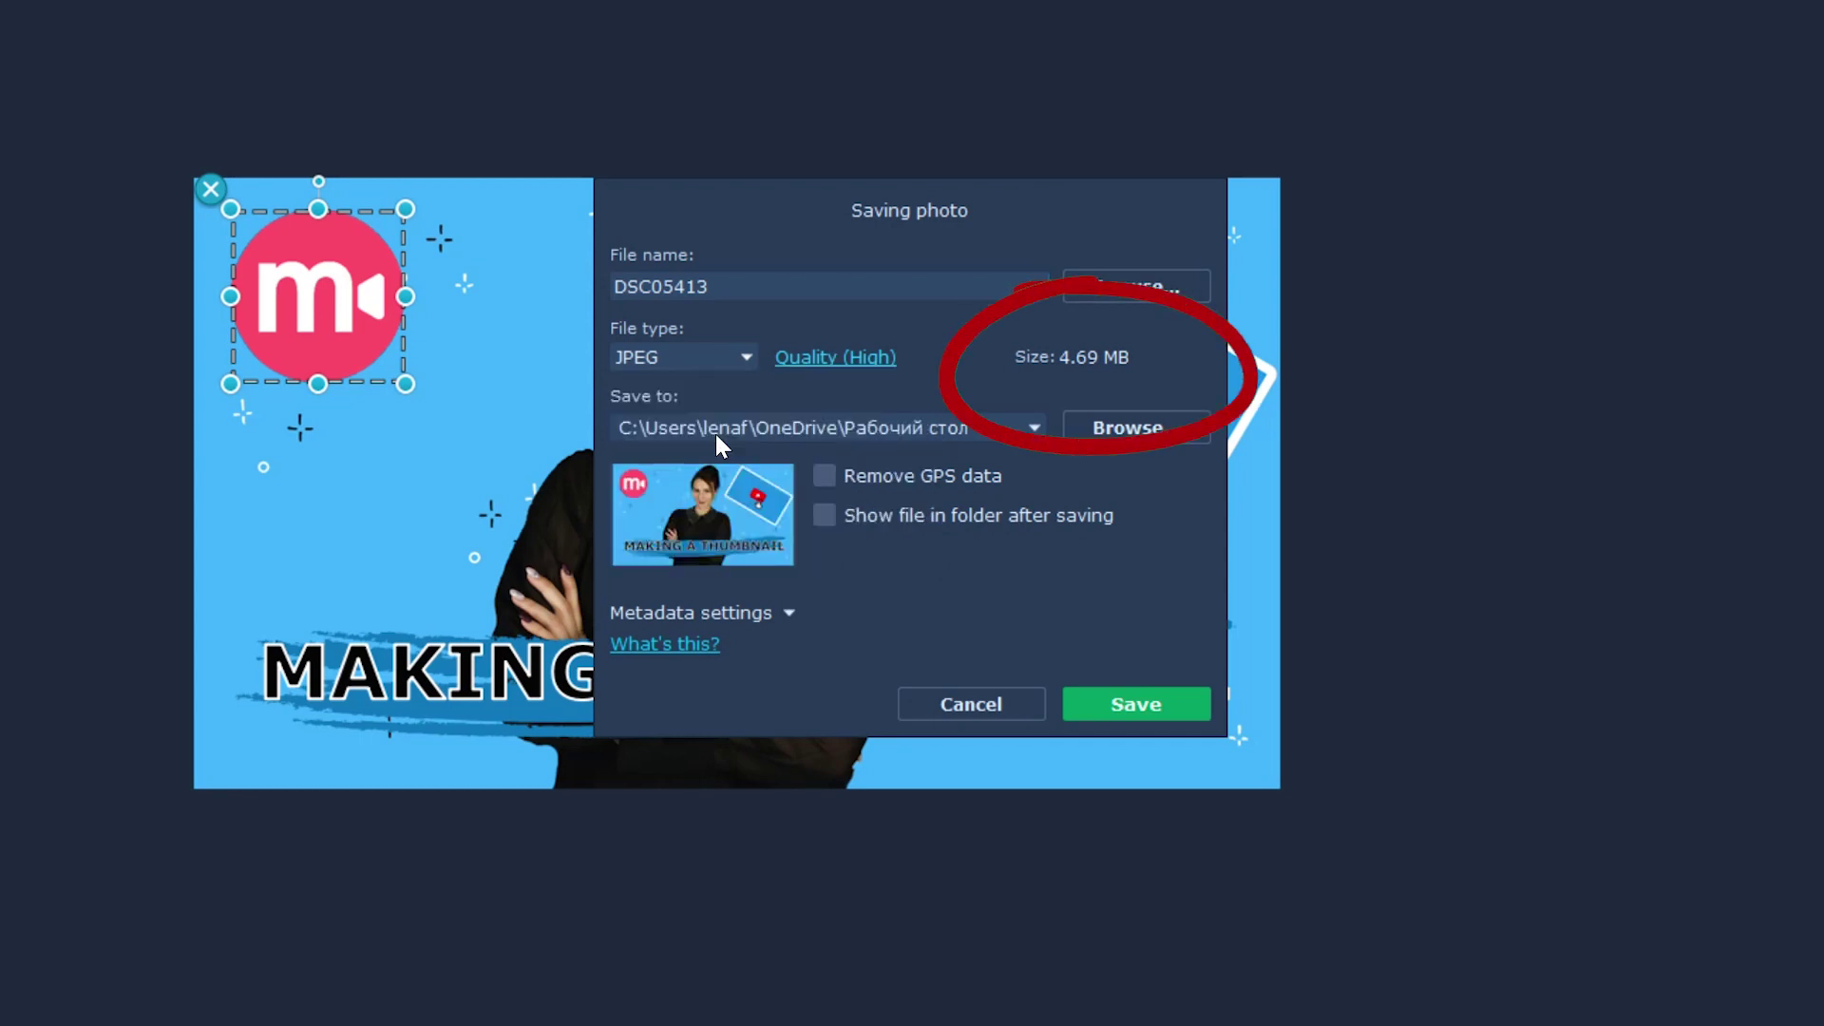
{"action": "left_click", "coordinate": [794, 360]}
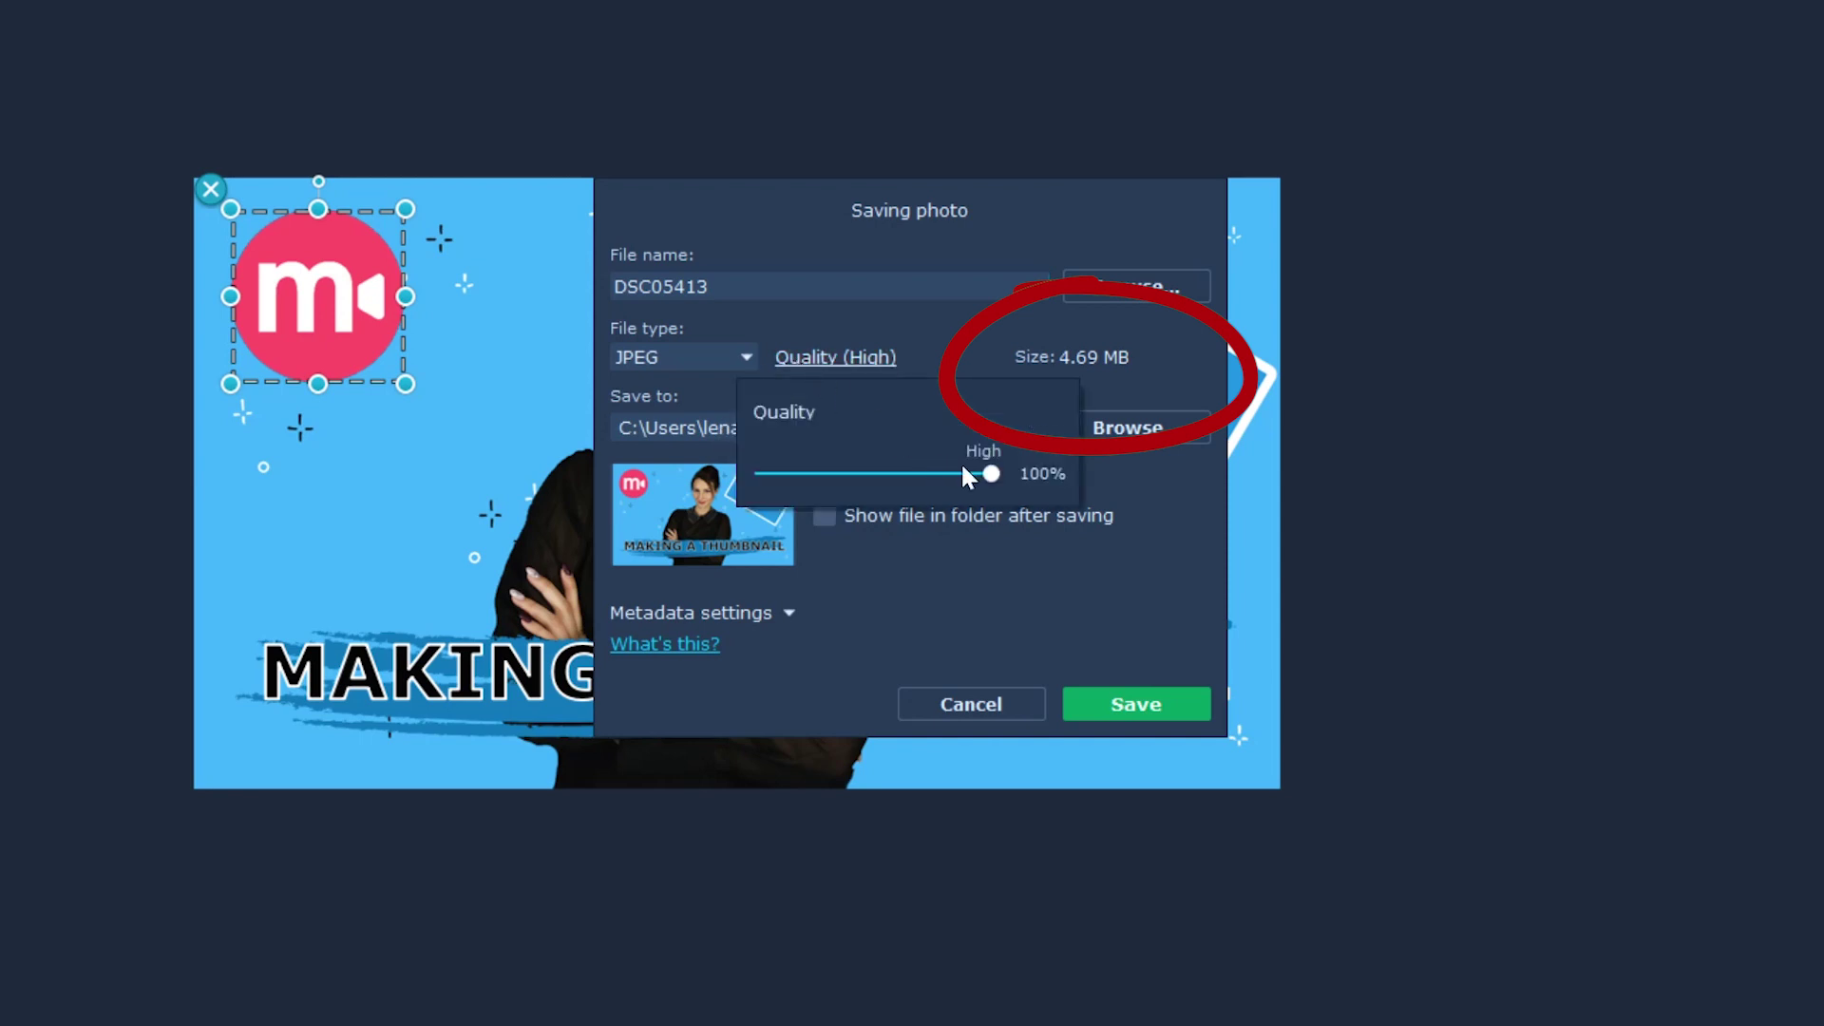
{"action": "left_click_drag", "start_coordinate": [994, 475], "coordinate": [933, 481]}
{"action": "left_click", "coordinate": [966, 569]}
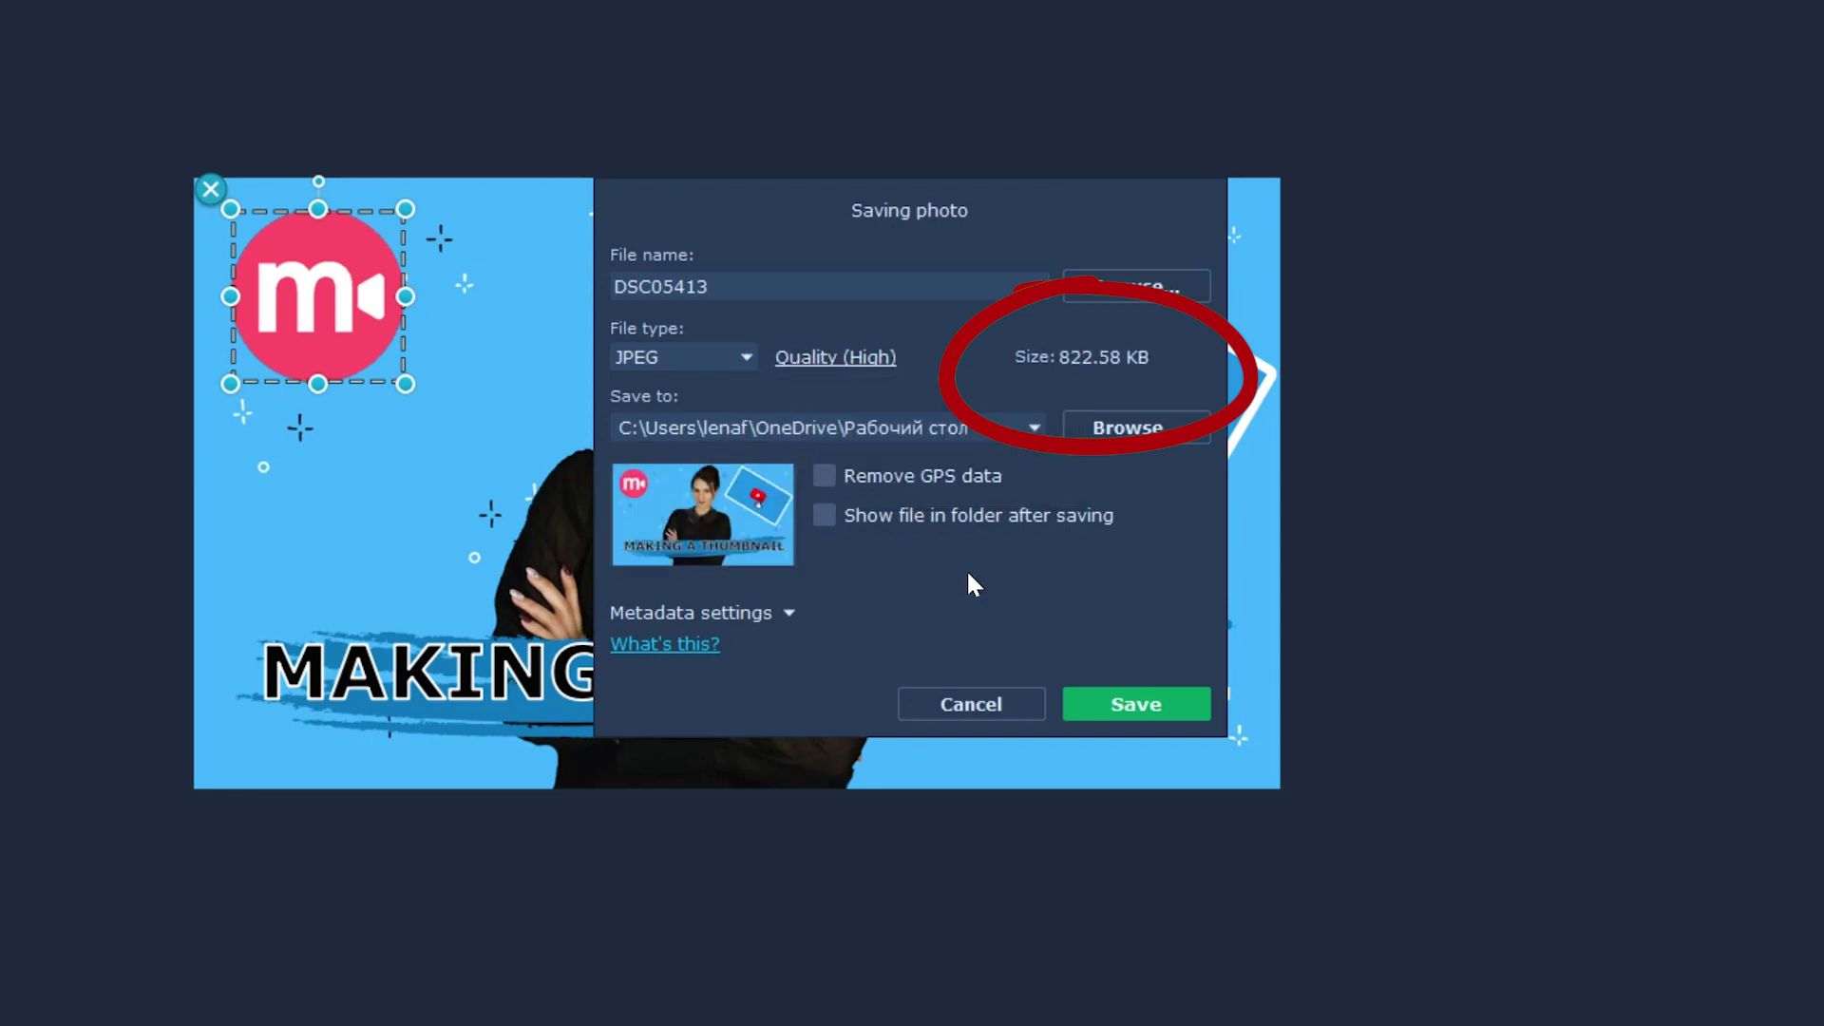
{"action": "left_click", "coordinate": [1135, 704]}
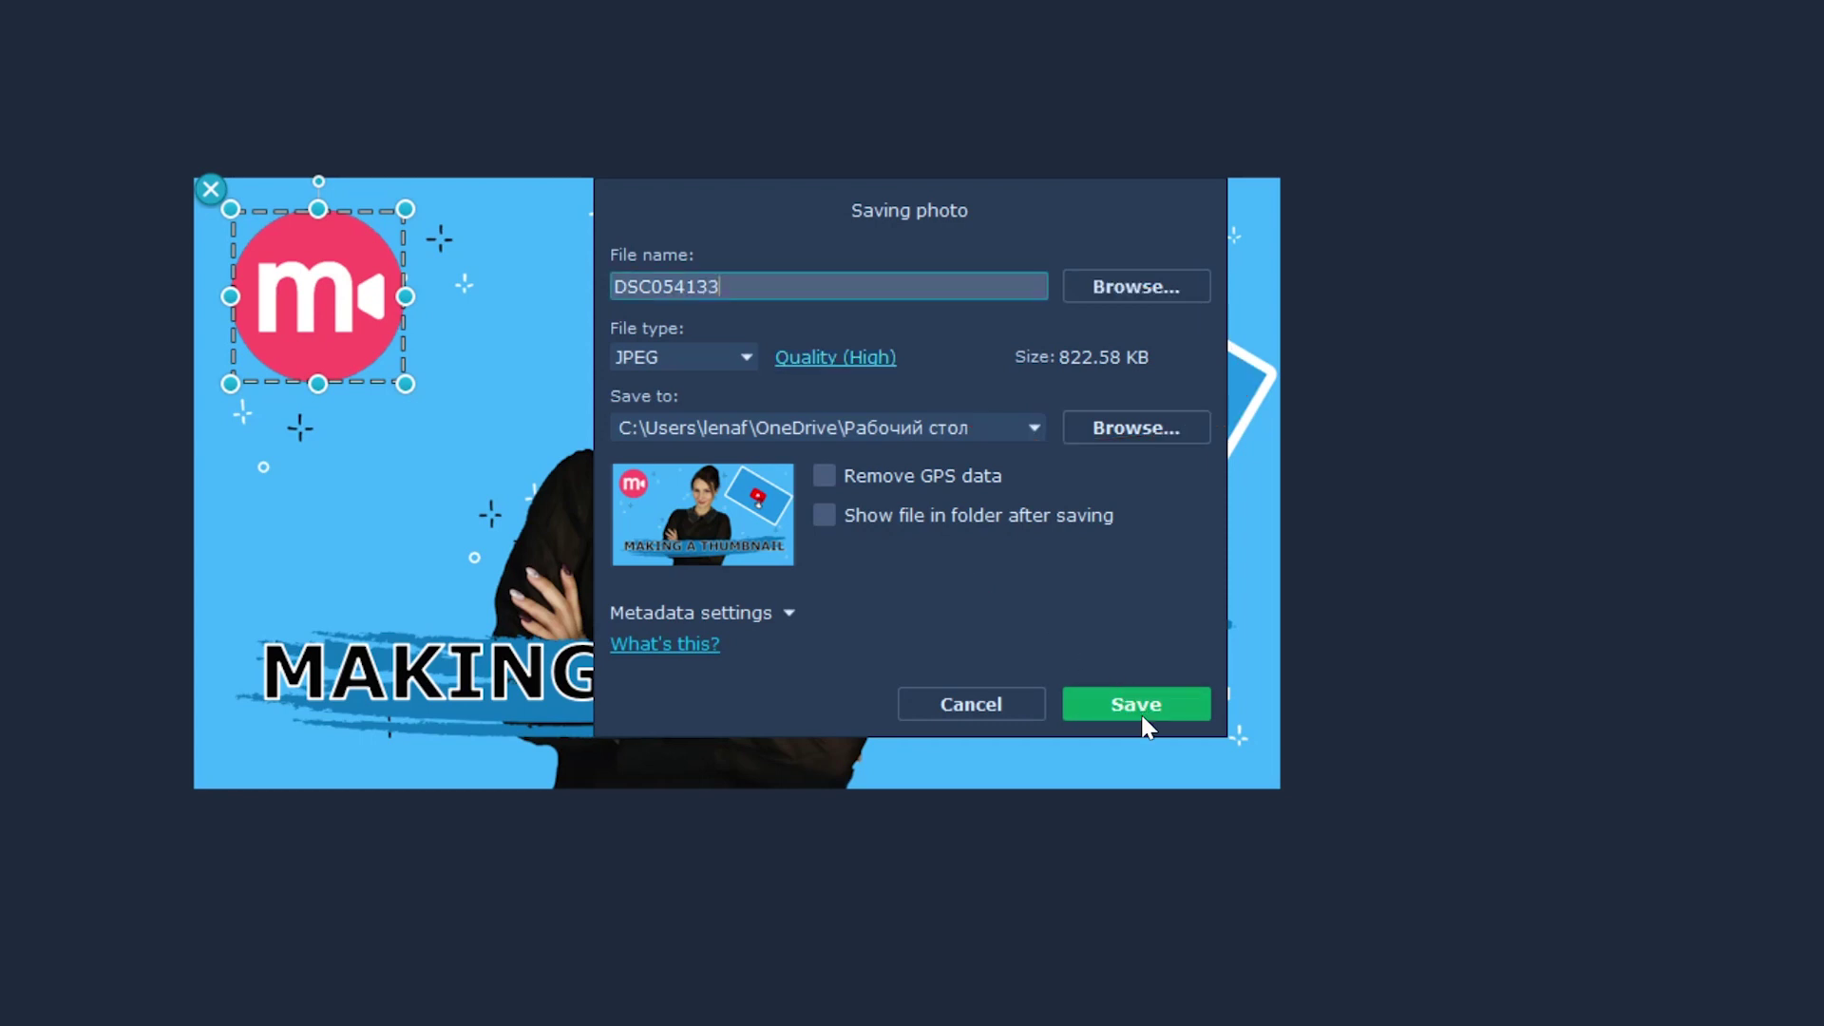